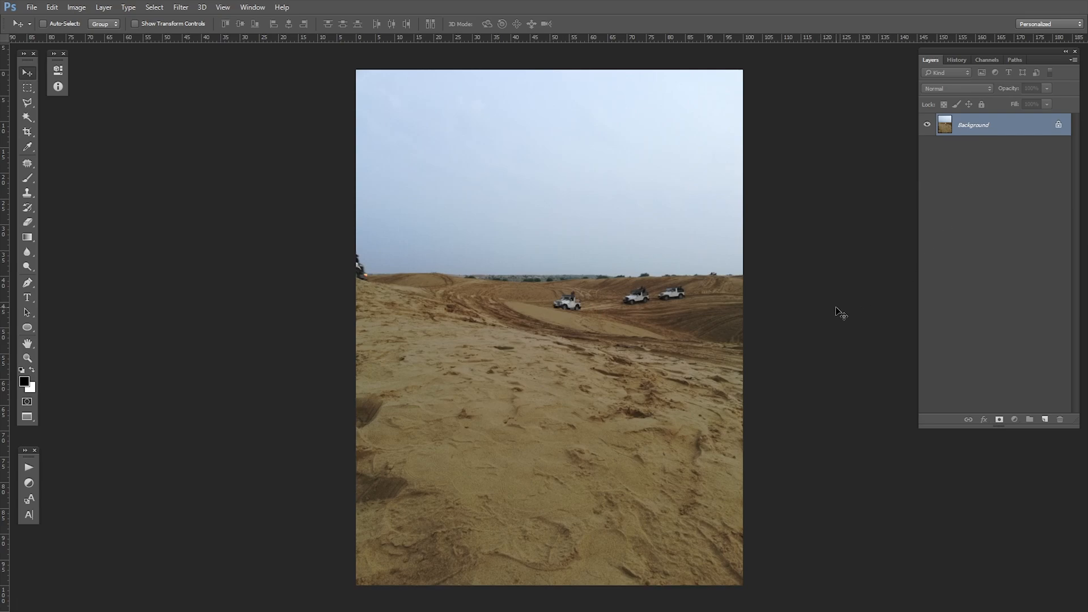
Duplicate the Background layer and, in the Camera Raw Filter, set Contrast +11, Highlights -84, Shadows +15, Whites +5 and Blacks -13
key(ctrl+j)
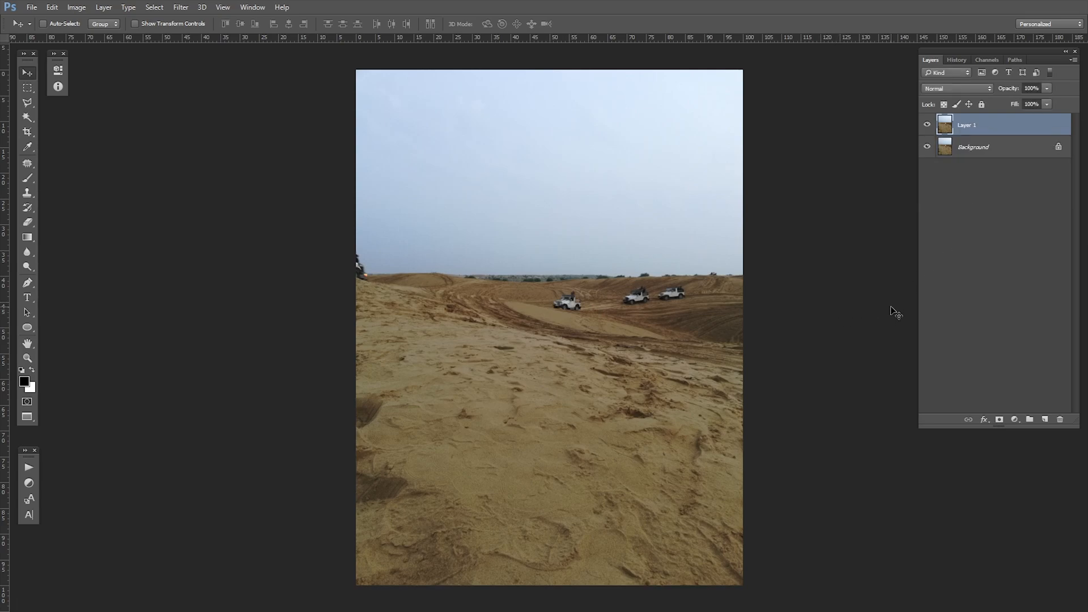
click(181, 7)
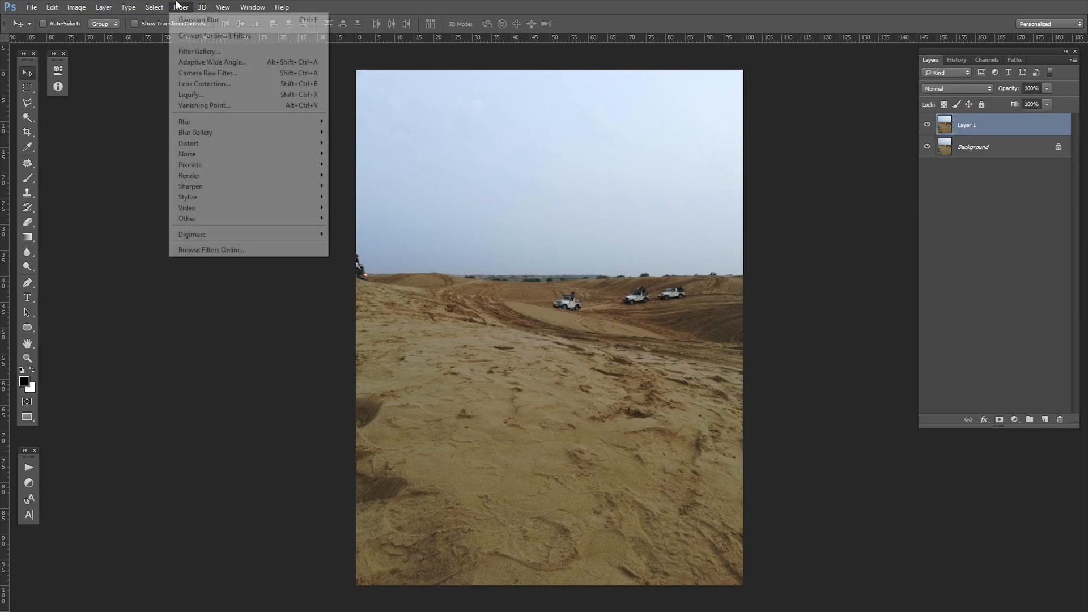
click(218, 78)
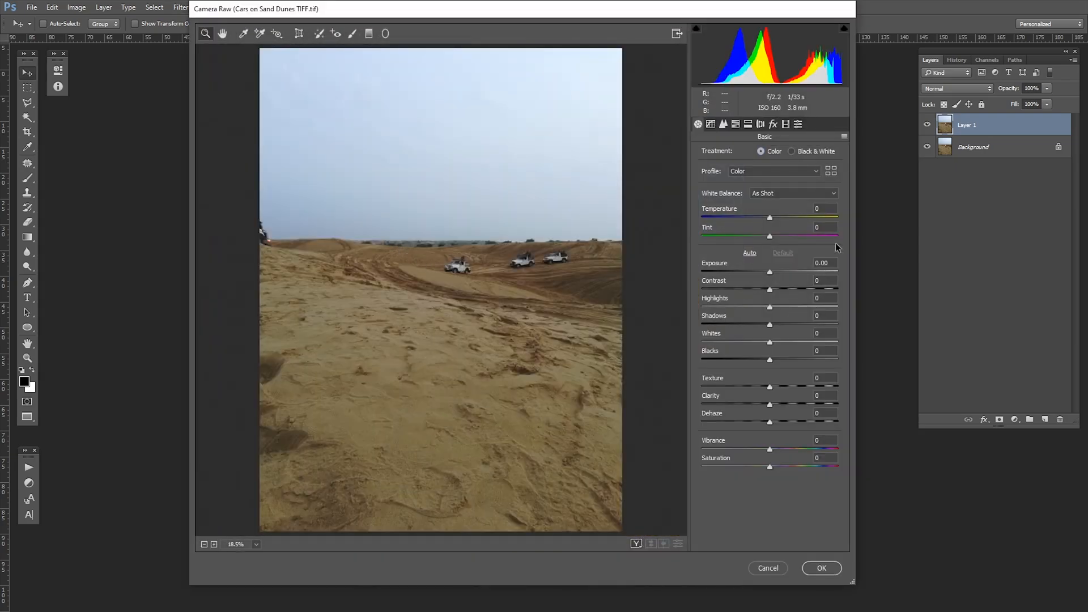
drag(769, 288, 713, 306)
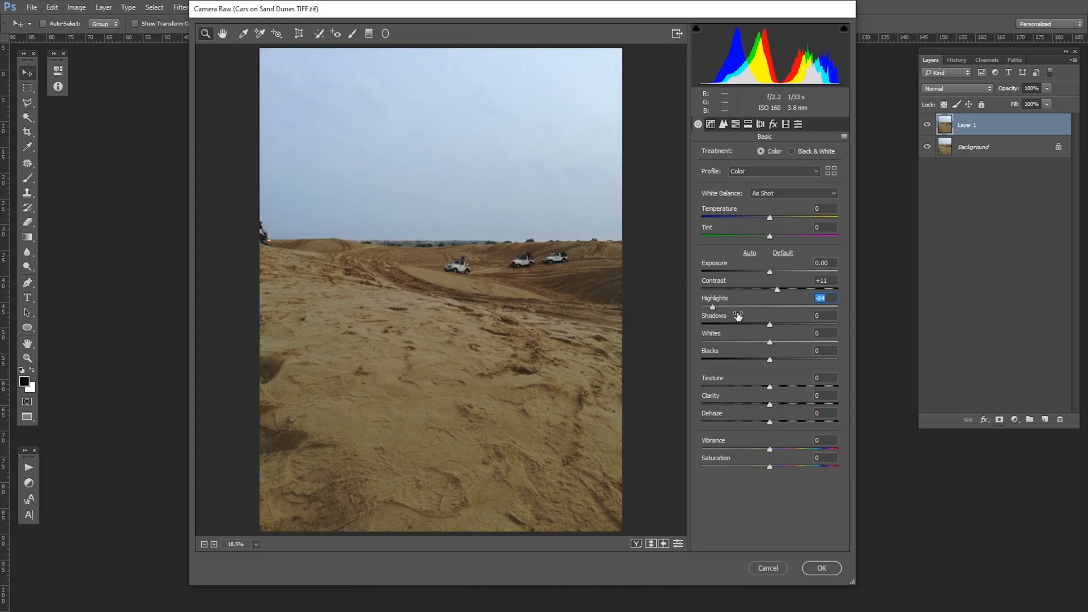
drag(769, 325, 761, 360)
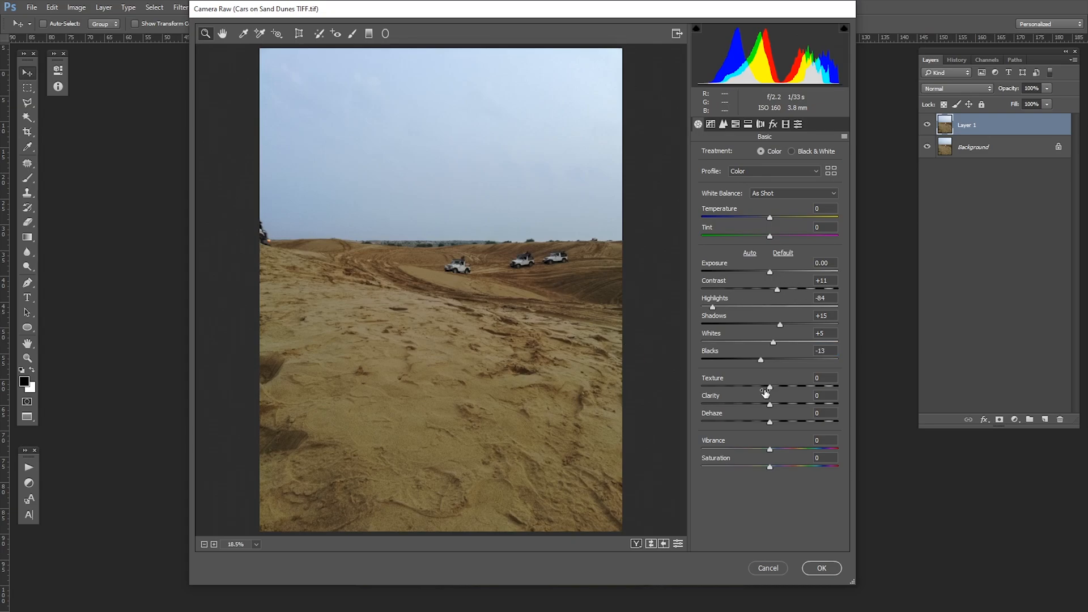
drag(771, 389, 770, 390)
In the HSL hue adjustments, shift Yellows to -57 and Oranges to -13 to turn the sand redder
click(737, 125)
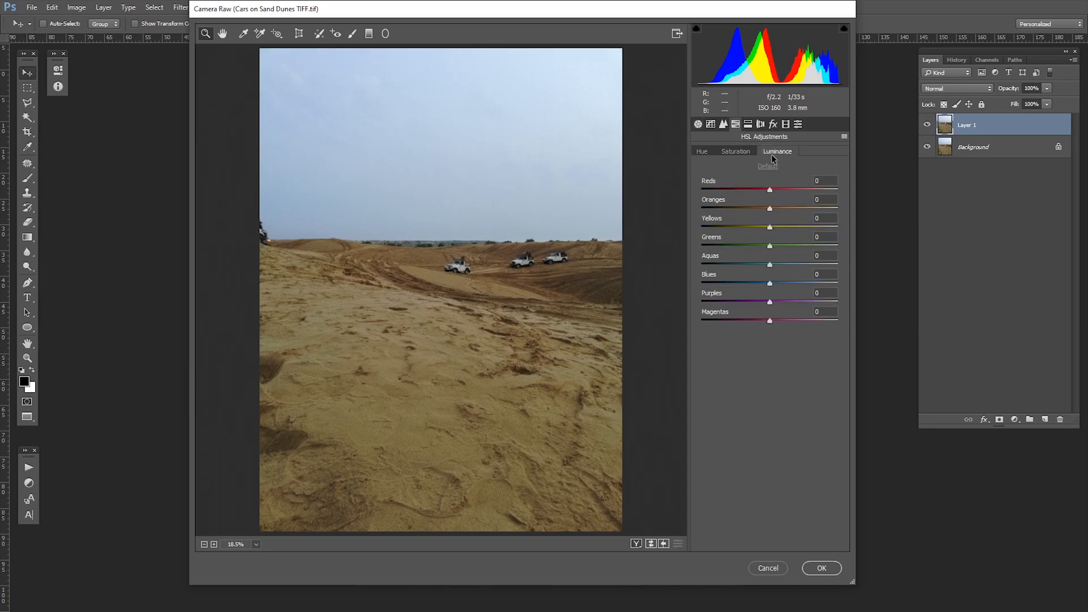
click(708, 152)
click(731, 151)
click(768, 152)
click(704, 152)
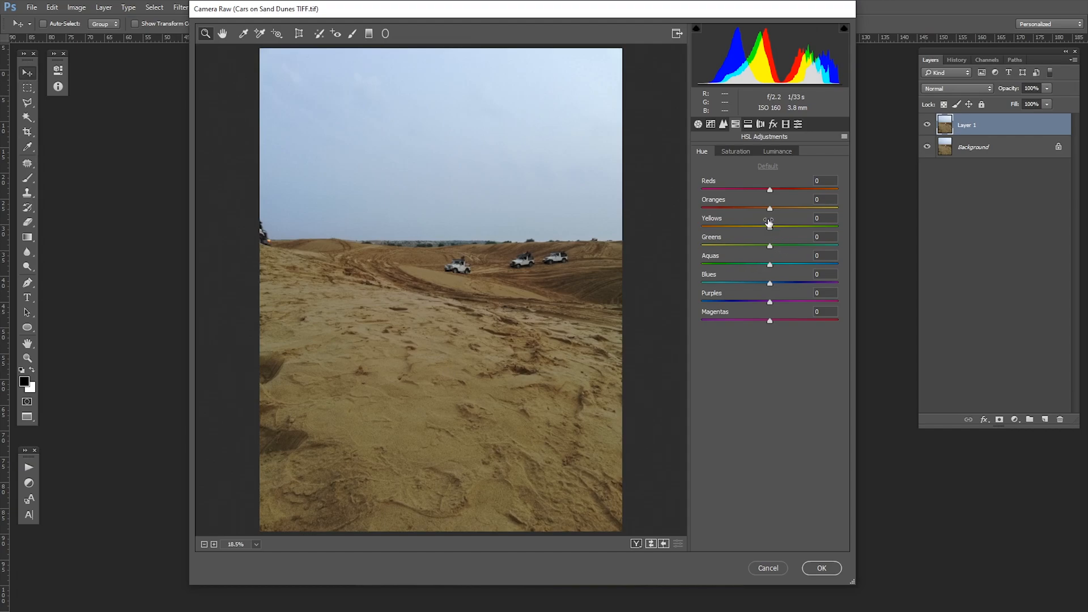
mouse_move(770, 228)
mouse_down()
mouse_move(729, 232)
mouse_move(767, 209)
mouse_move(748, 209)
mouse_move(763, 209)
mouse_up()
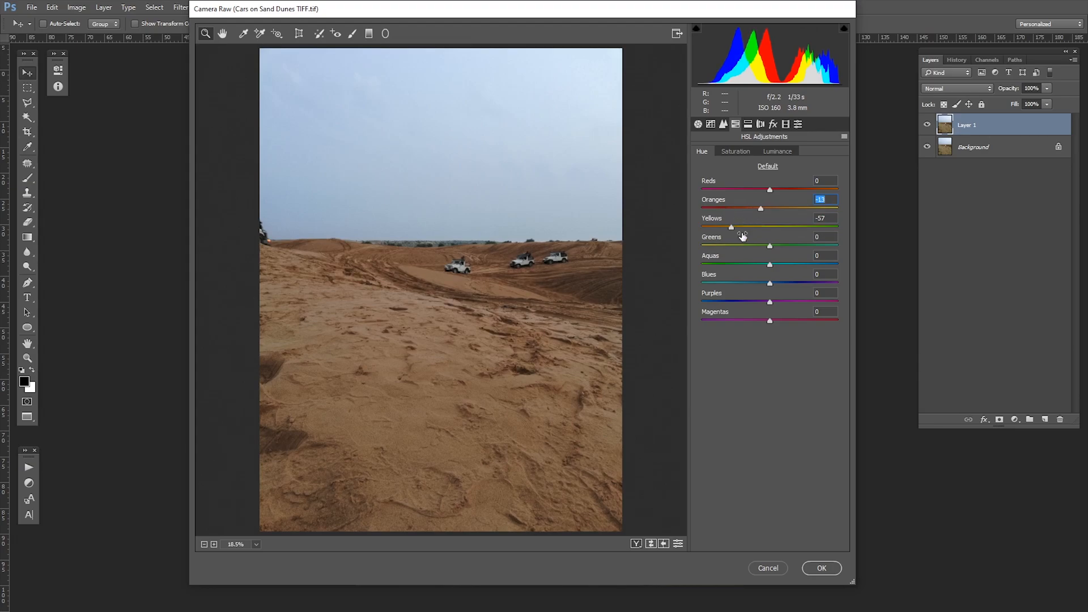
In the HSL saturation adjustments, set Blues to +24 and increase Greens
click(737, 151)
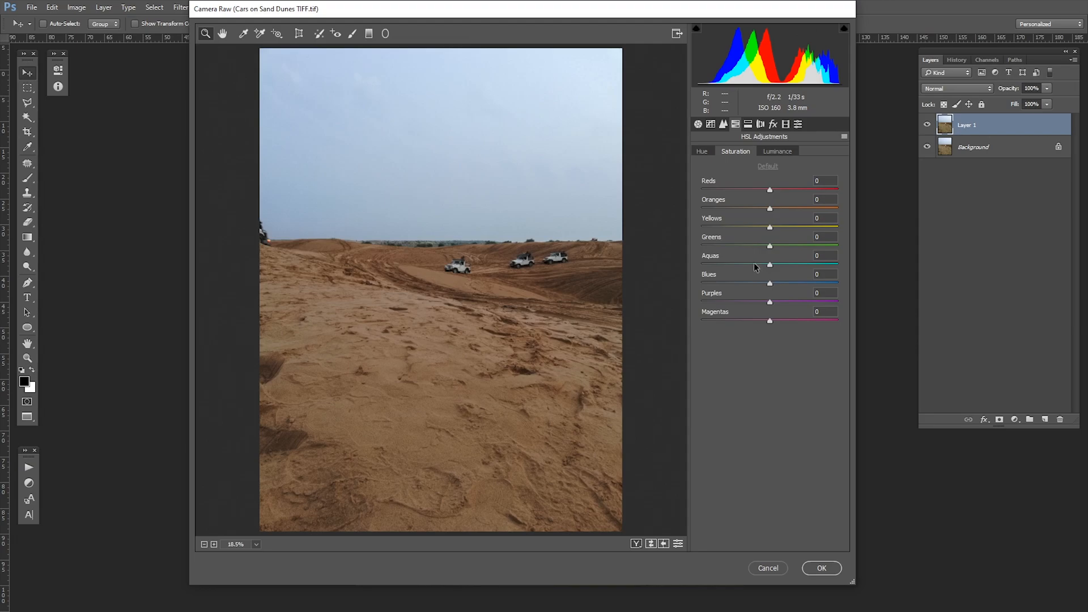
mouse_move(771, 284)
mouse_down()
mouse_move(834, 284)
mouse_move(788, 284)
mouse_up()
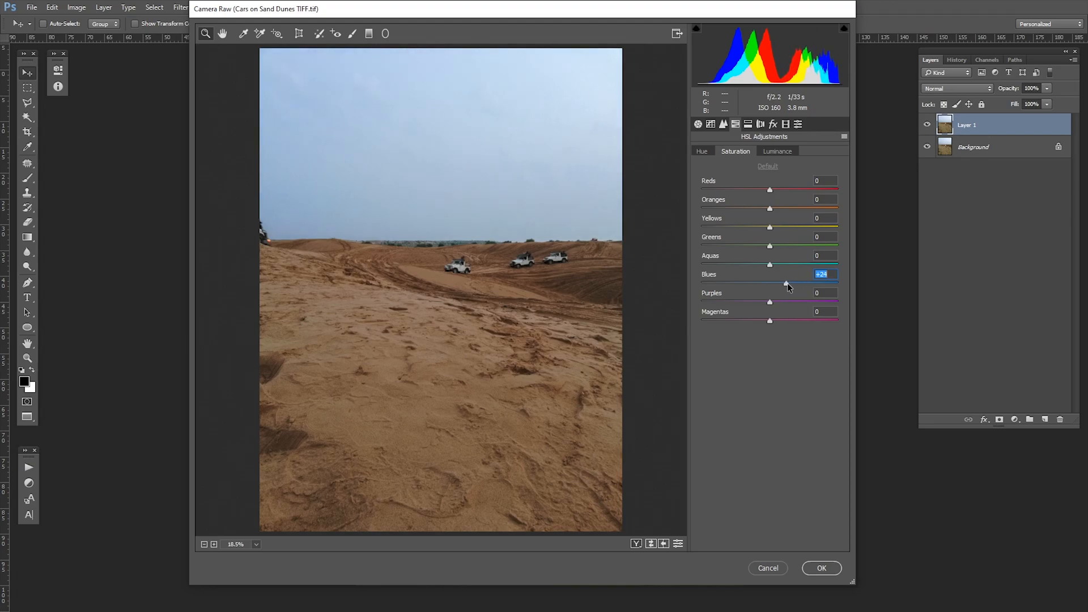
drag(771, 247, 801, 248)
Set the HSL luminance of Yellows to +33 and apply the Camera Raw Filter
click(777, 151)
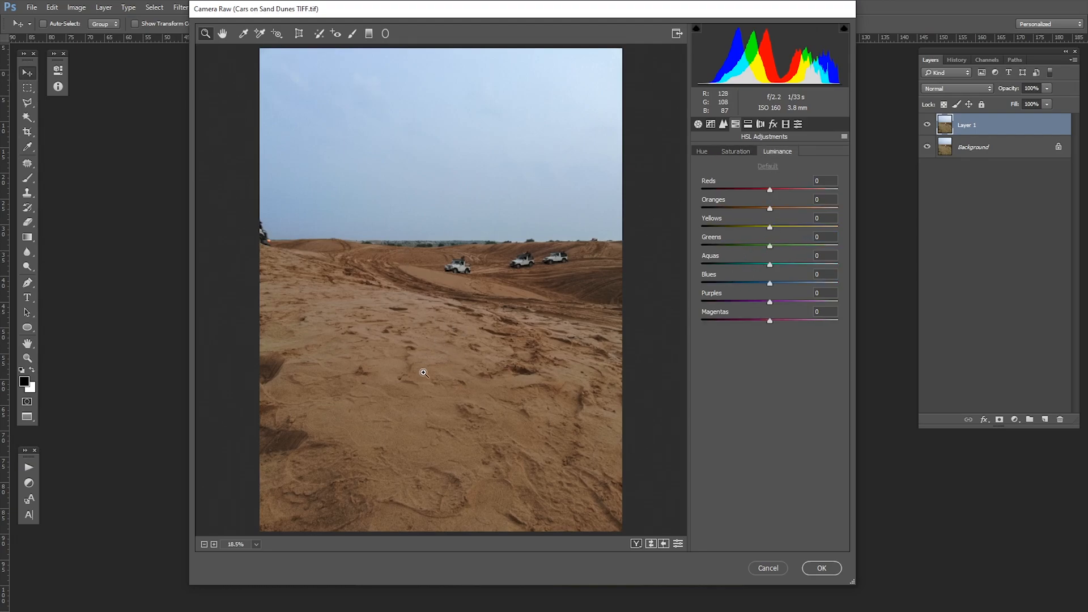
drag(770, 230, 792, 230)
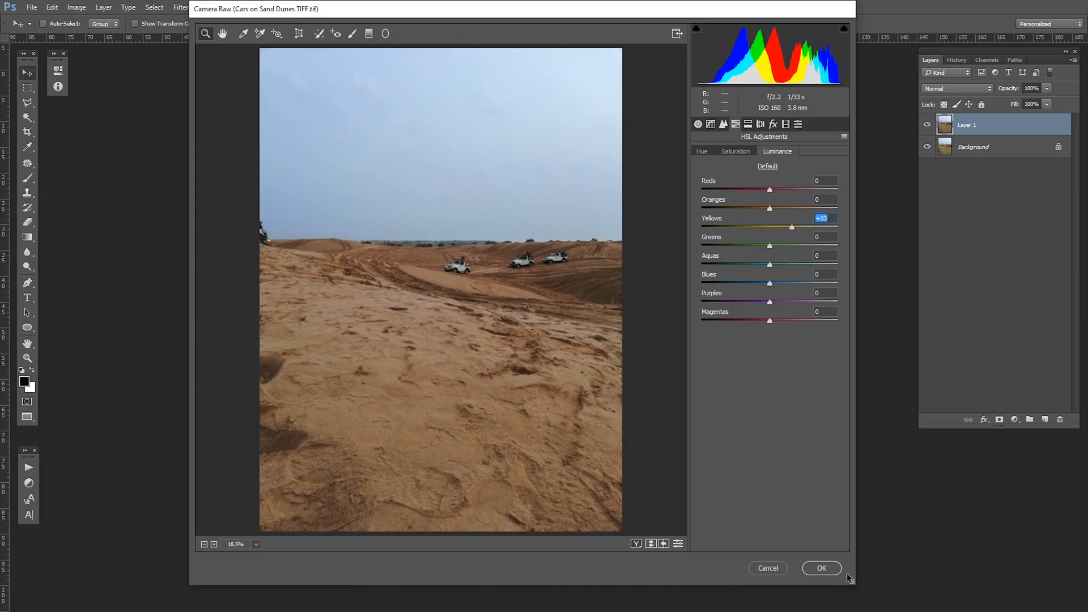
click(822, 568)
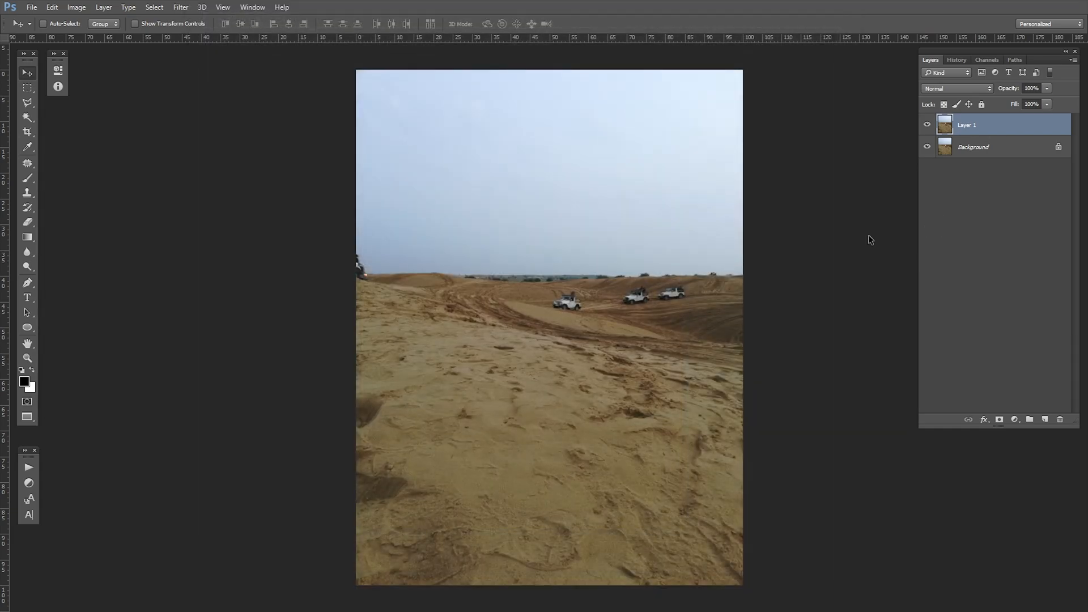
Toggle the visibility of Layer 1 to compare the colour-corrected image with the original
click(927, 125)
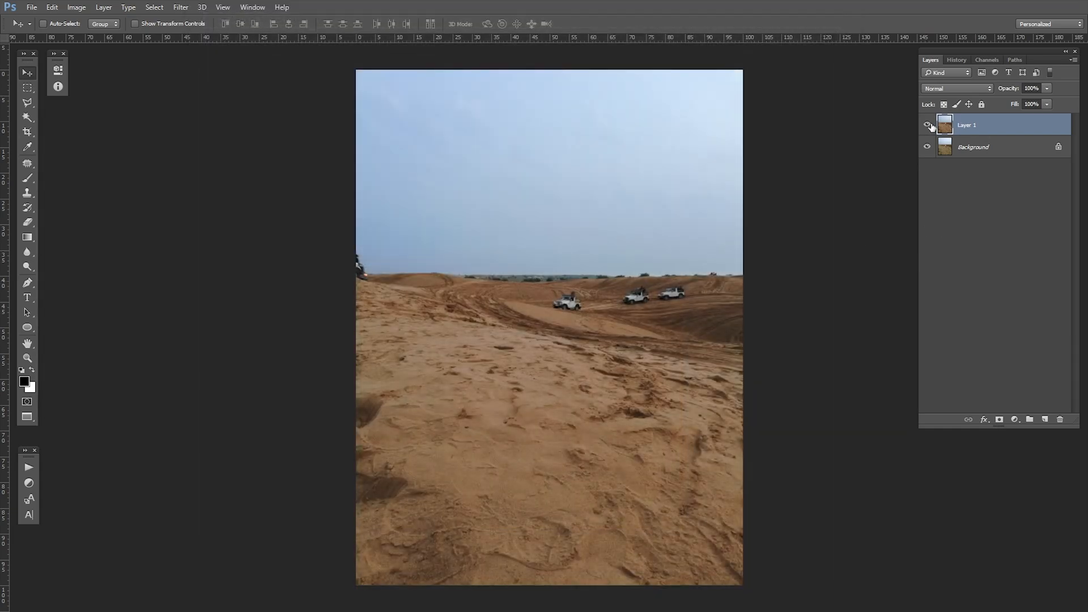
click(928, 125)
click(927, 128)
Add a Color Lookup adjustment layer above Layer 1 using the NightFromDay.CUBE 3D LUT
click(1015, 420)
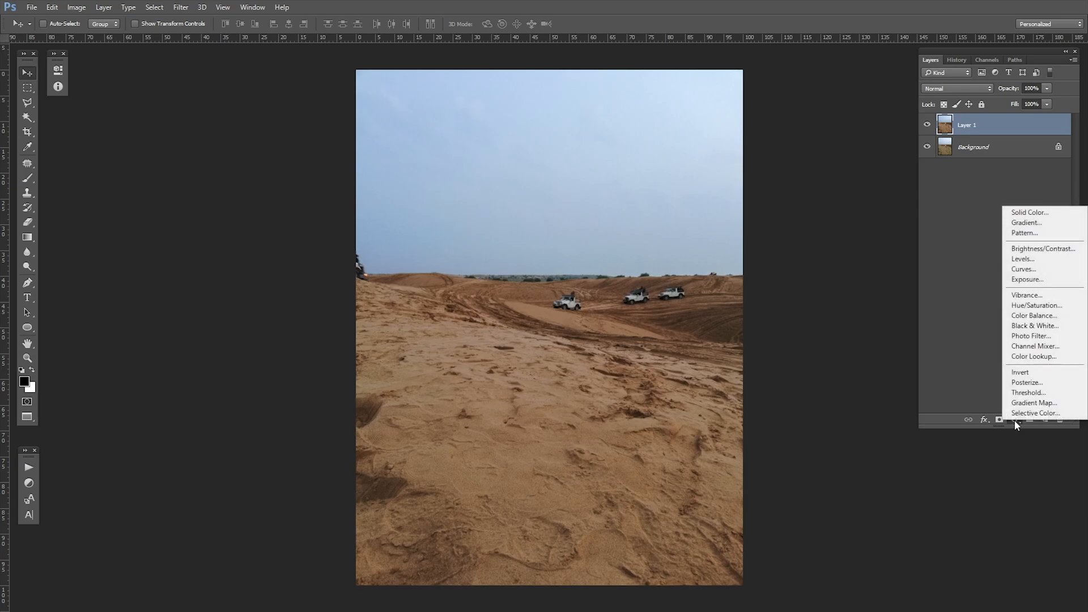
click(1049, 359)
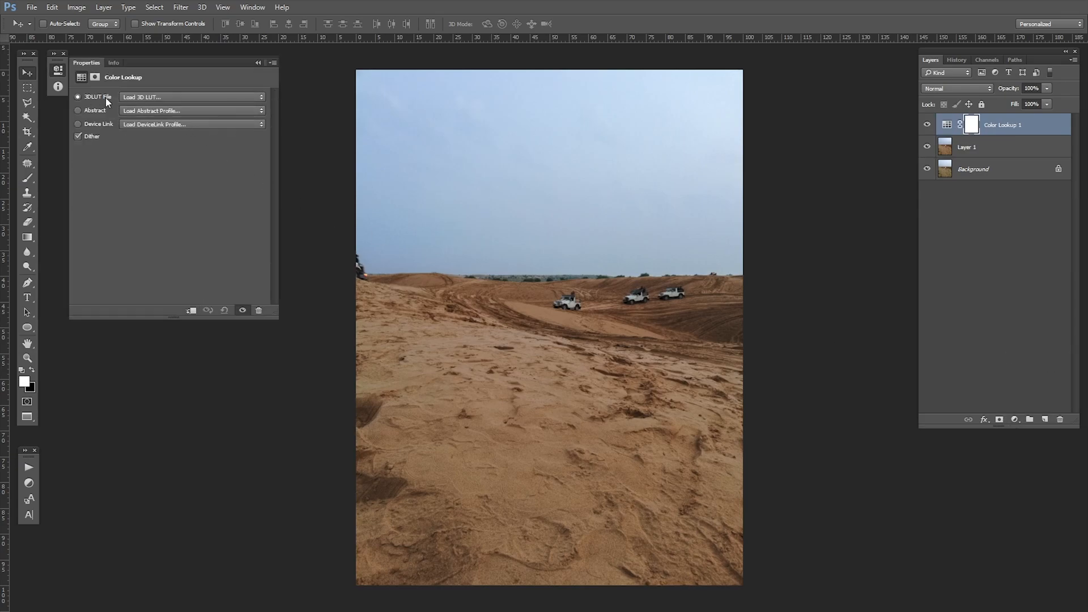
click(149, 97)
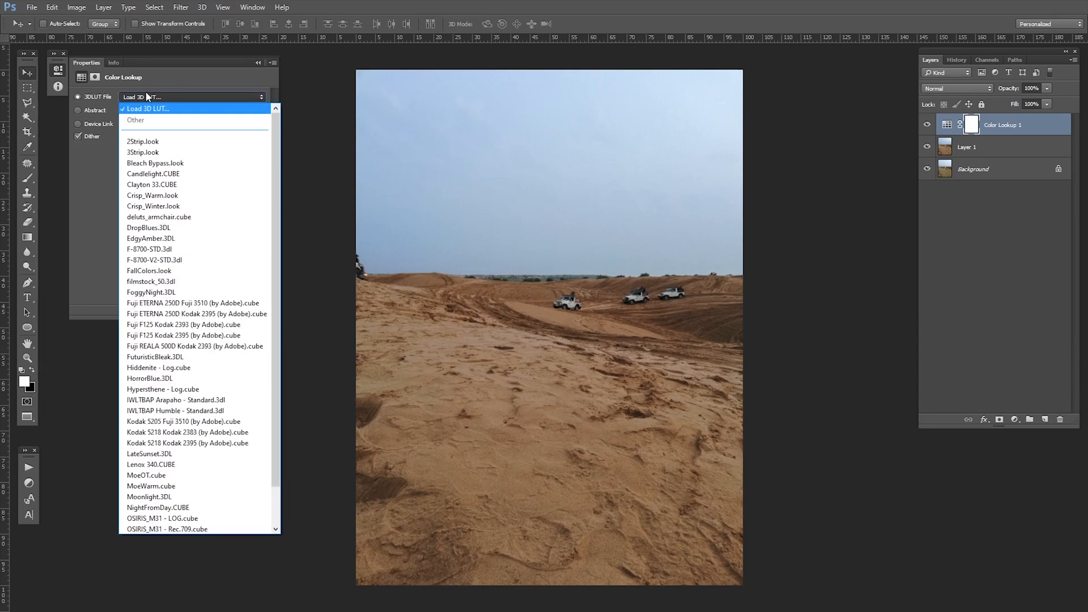
click(185, 508)
click(59, 72)
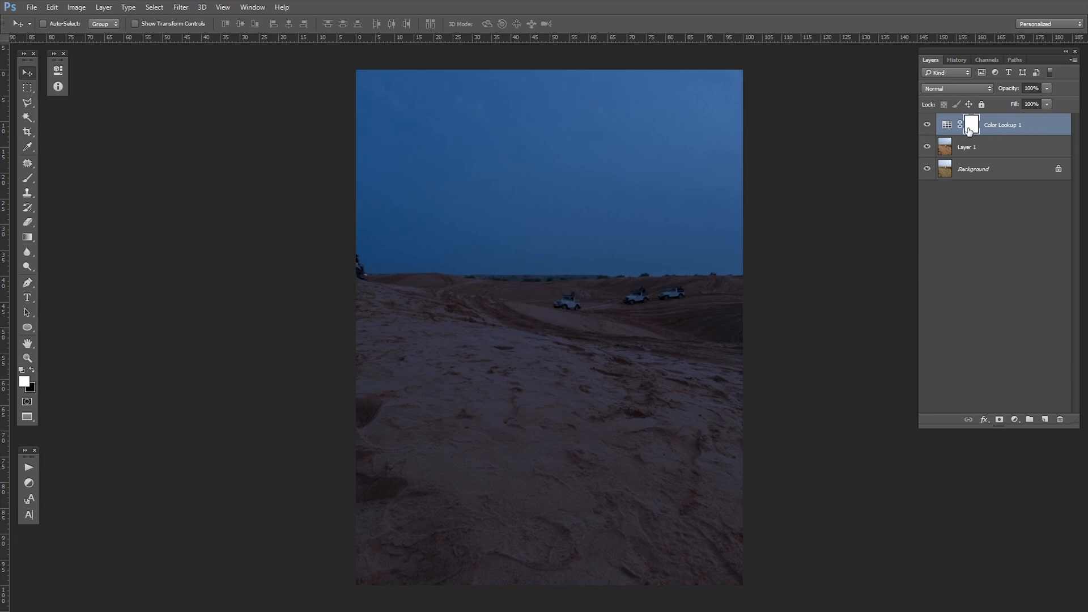
Use Apply Image on the Color Lookup mask with the Merged layer, RGB channel, Multiply blending and 100% opacity
click(80, 8)
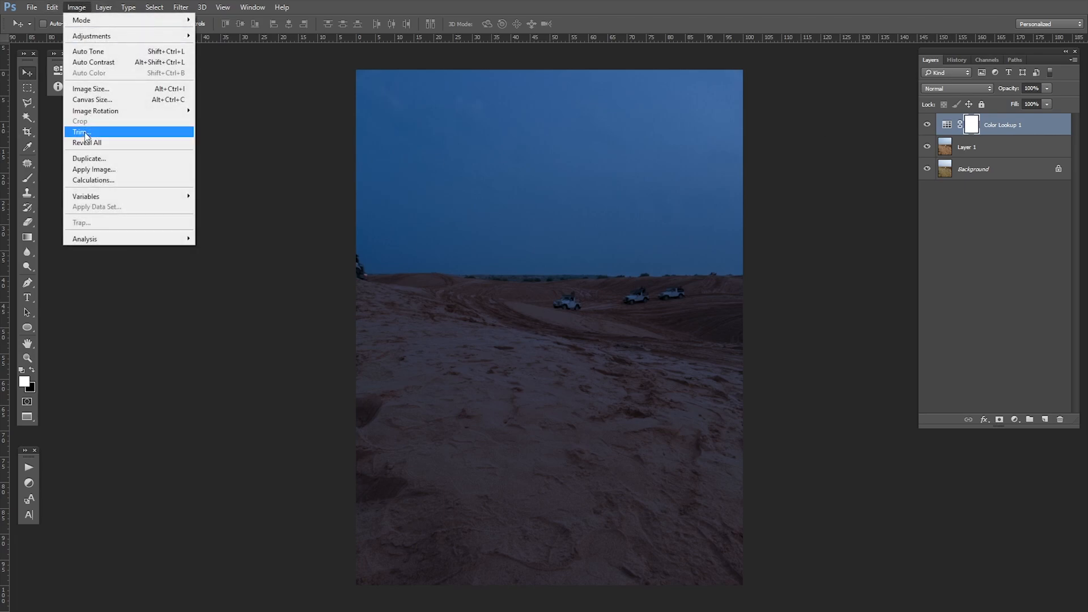
click(95, 170)
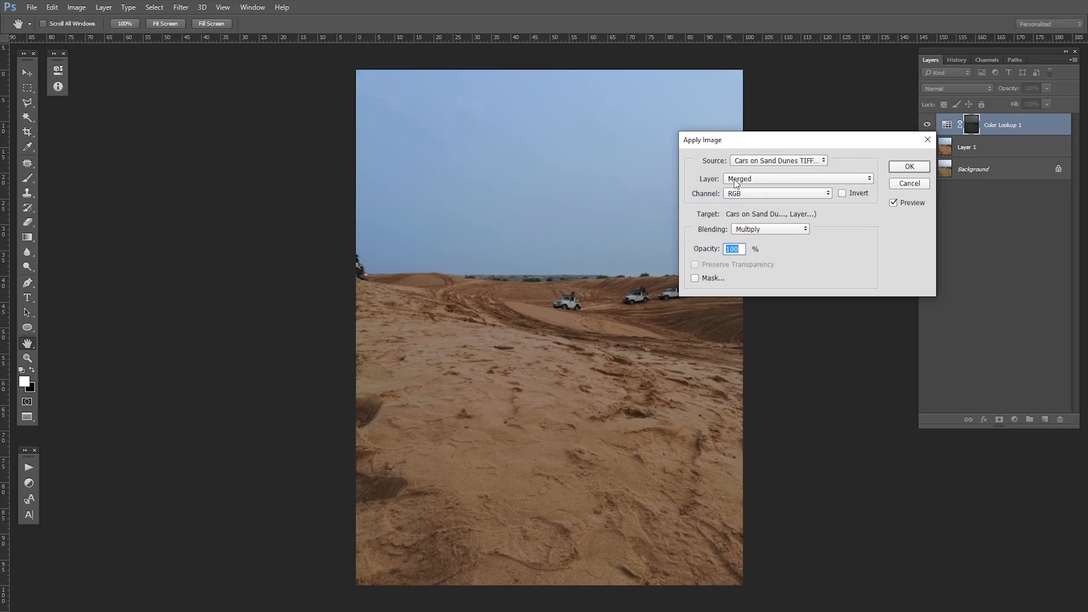
click(730, 178)
click(736, 189)
click(738, 193)
click(738, 195)
click(738, 231)
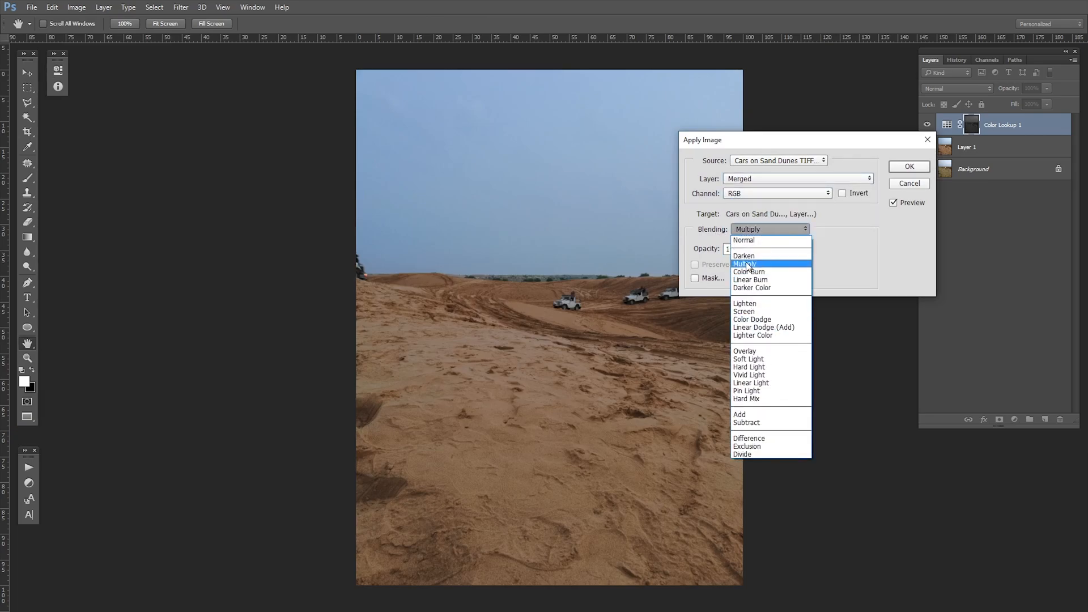
click(752, 264)
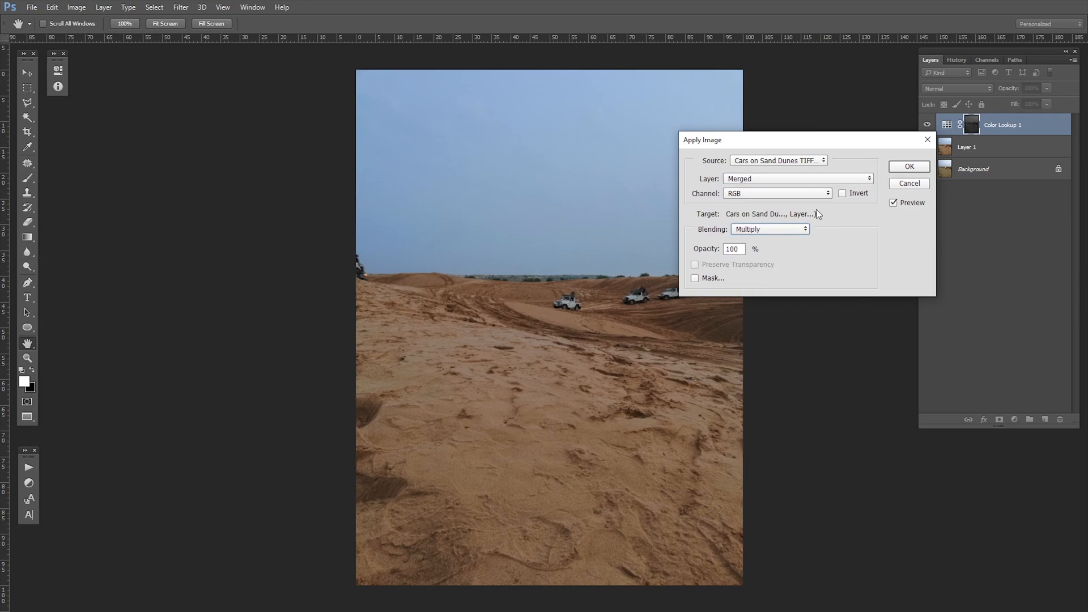
click(904, 167)
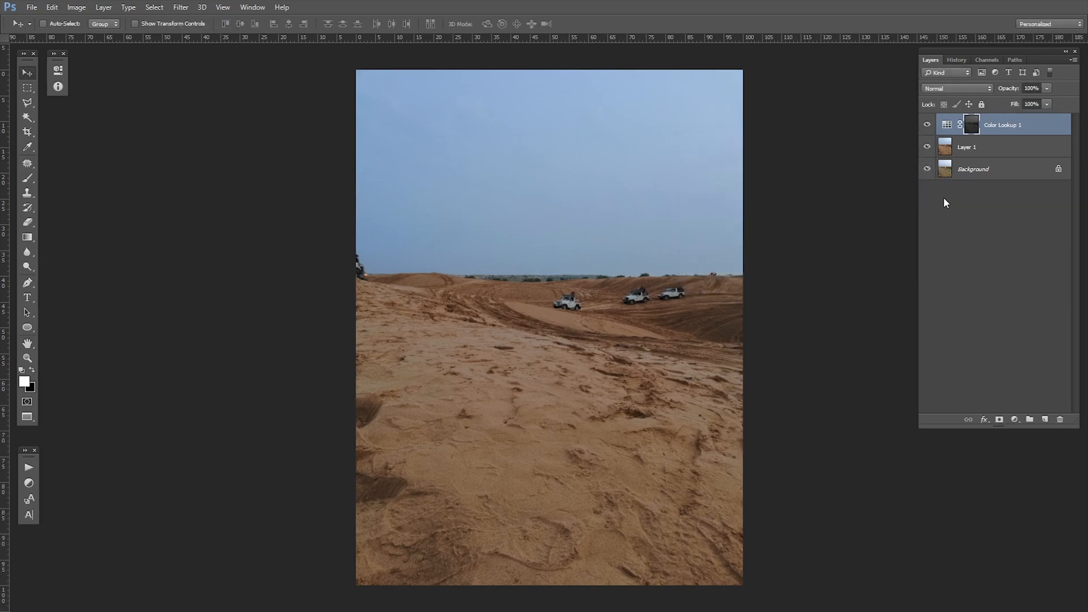
View the Color Lookup layer's mask on its own, return to the image and invert the mask
alt+click(972, 127)
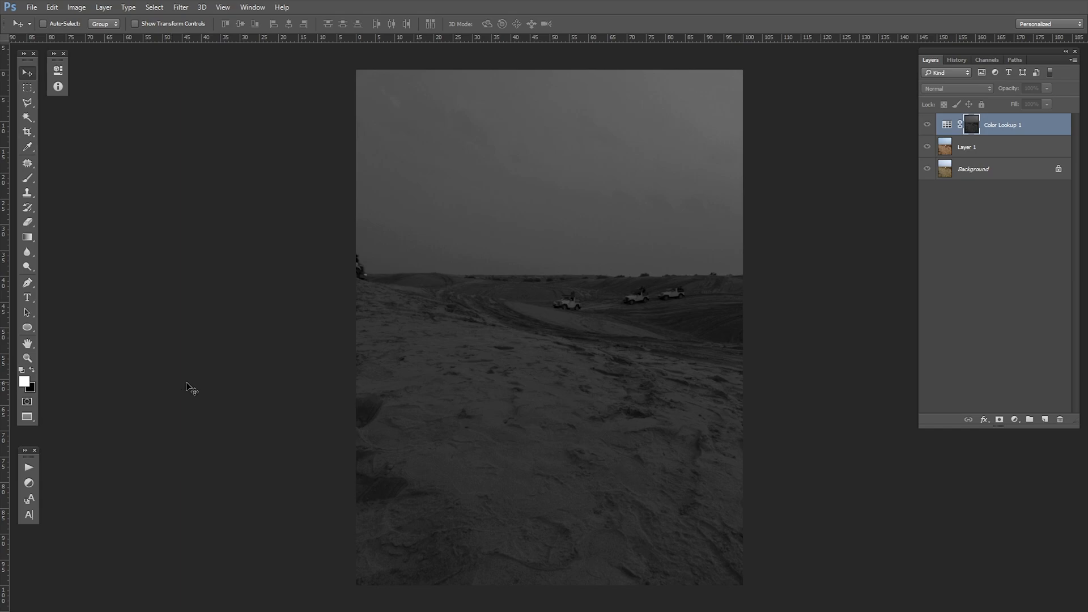
click(988, 277)
click(970, 129)
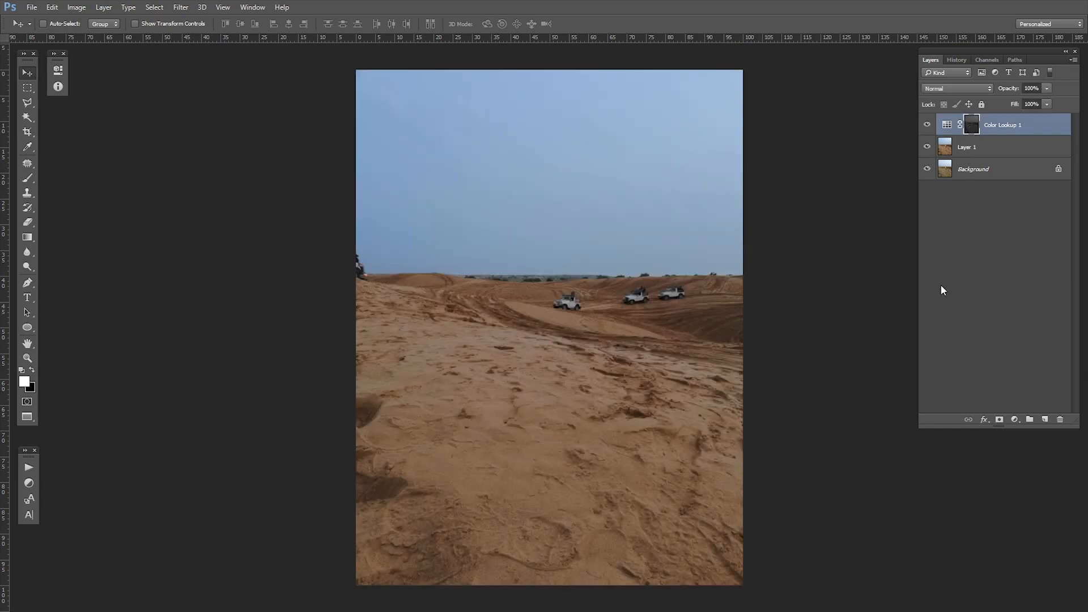
key(ctrl+i)
click(978, 239)
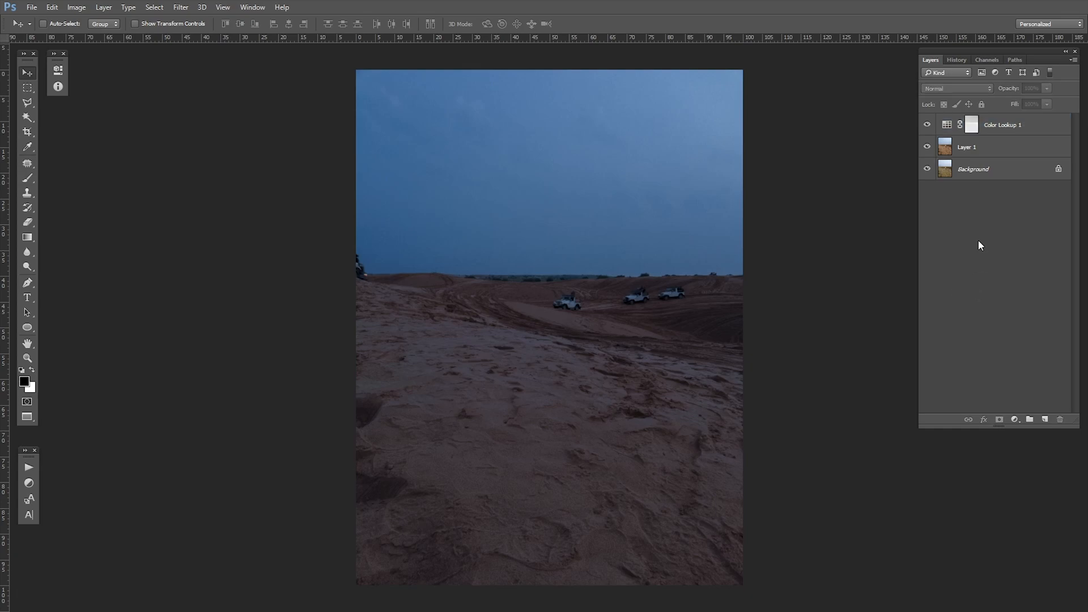
Examine the inverted Color Lookup mask on its own and compare it with the darkened image
alt+click(972, 125)
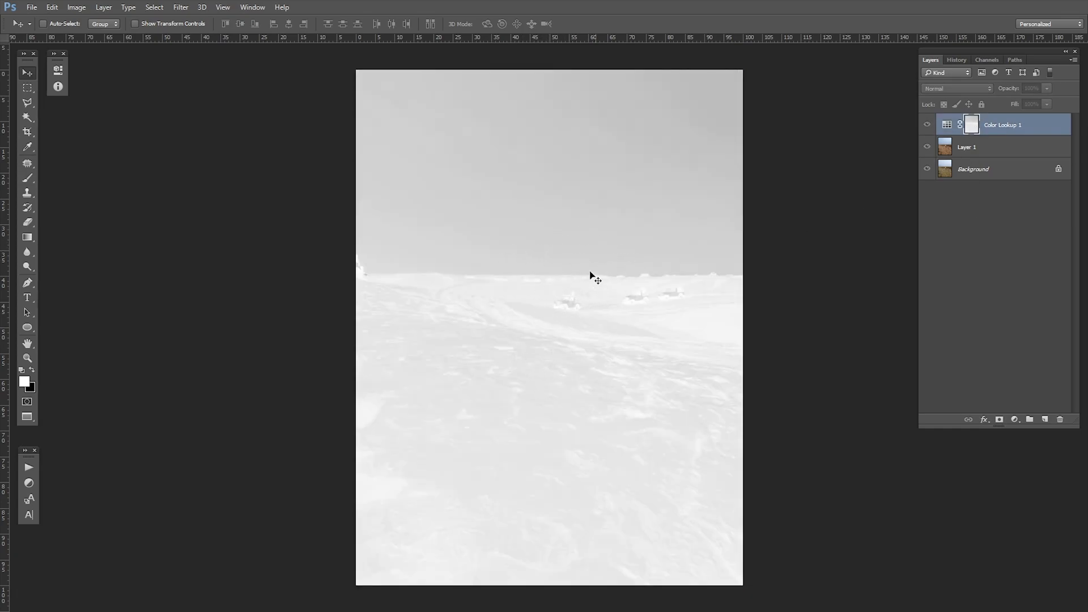
click(931, 255)
click(951, 129)
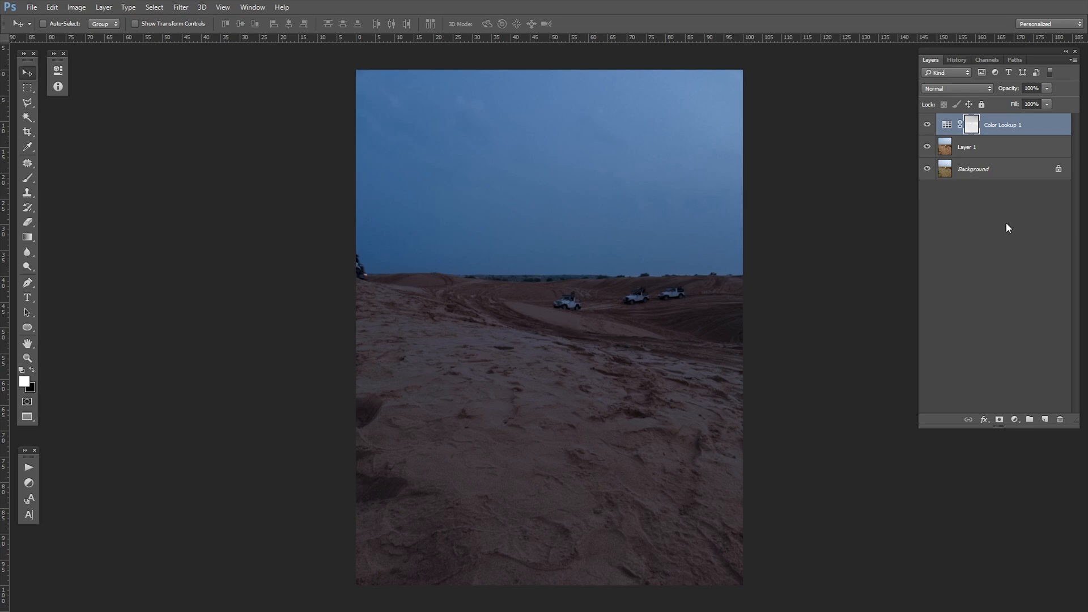
click(1007, 227)
alt+click(972, 129)
click(957, 290)
click(1003, 129)
click(998, 257)
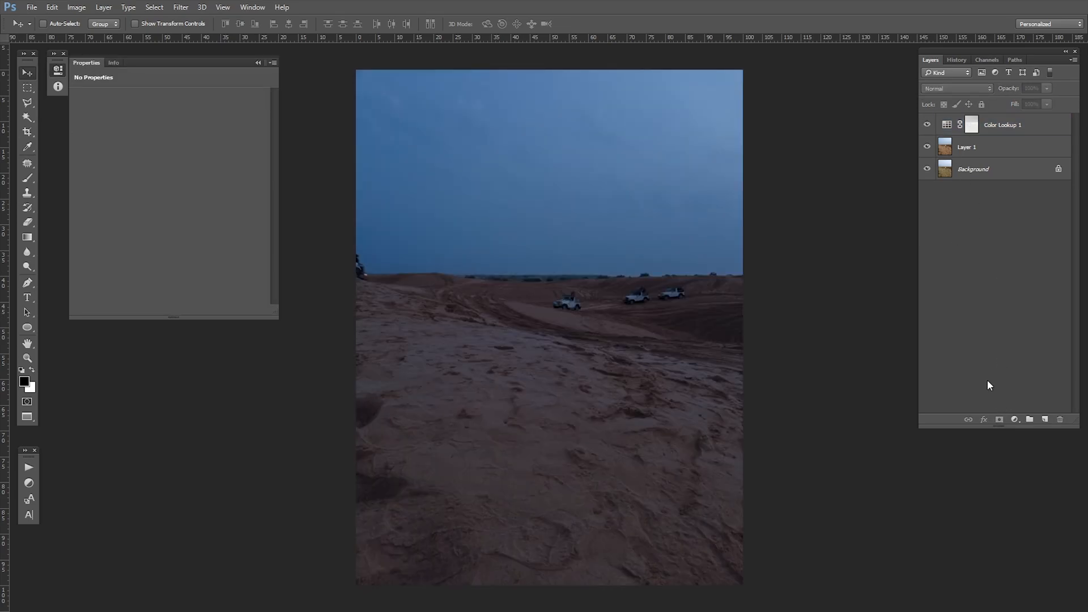
Add a second Color Lookup adjustment layer using the IWLTBAP Humble - Standard.3dl 3D LUT
click(1015, 419)
click(1050, 357)
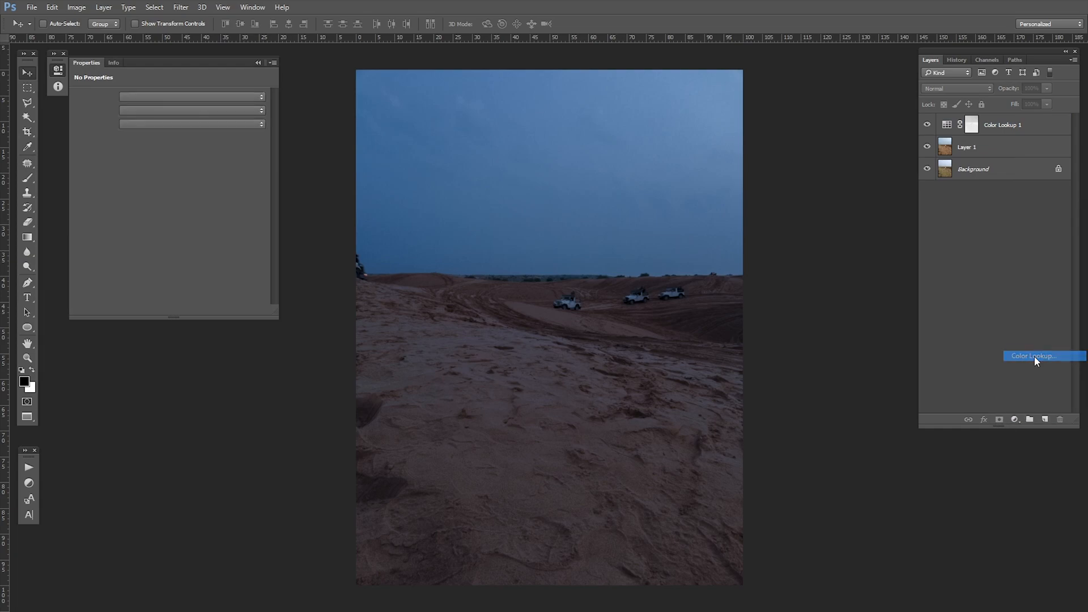
click(155, 103)
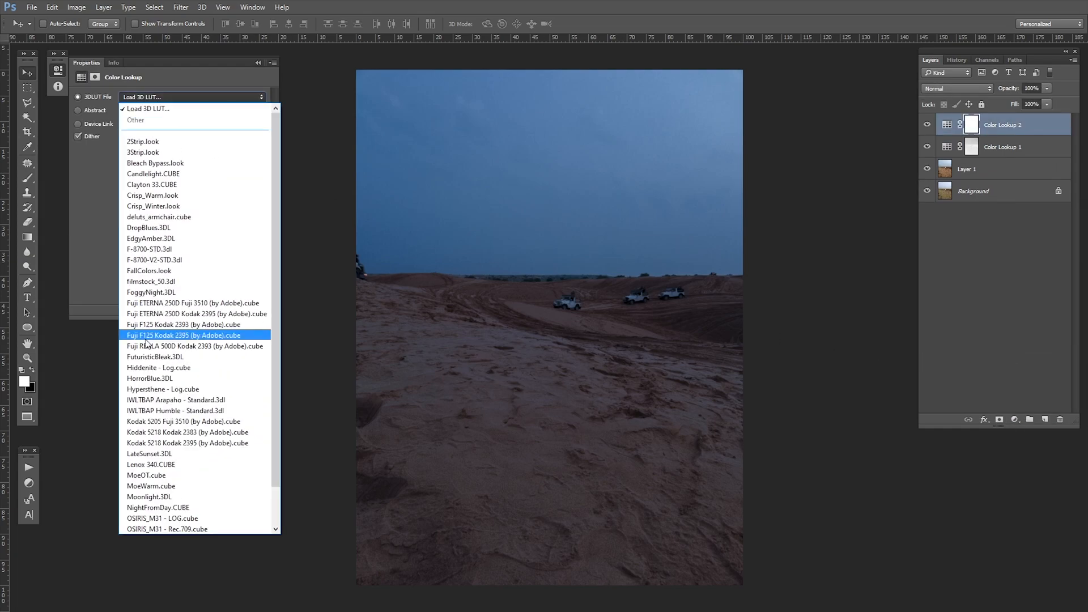
click(182, 415)
click(985, 265)
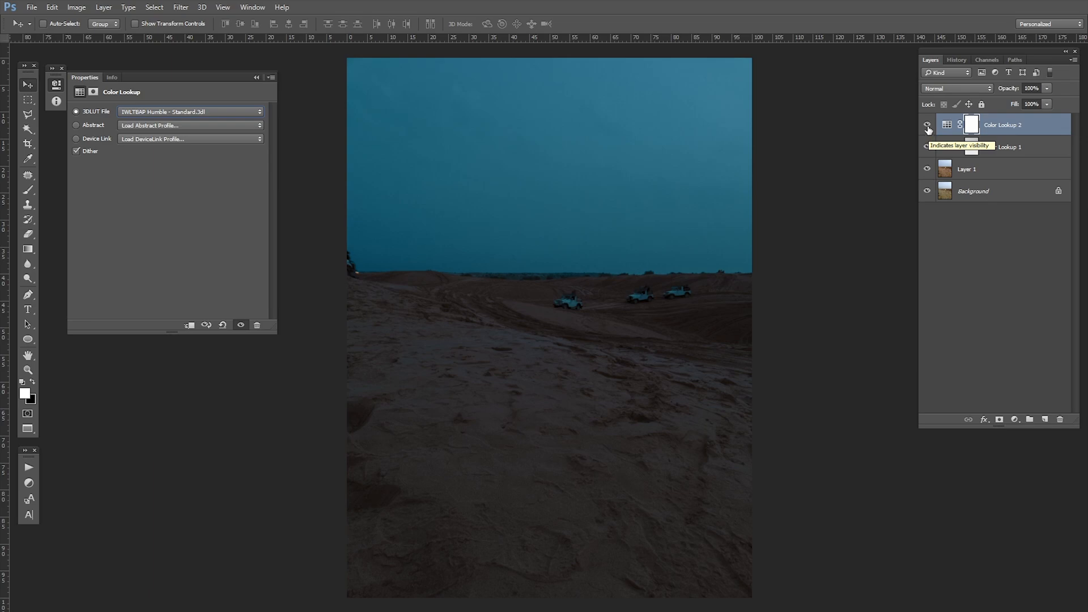
Compare the image with and without the Color Lookup 2 layer, and duplicate that layer
click(957, 258)
click(1002, 123)
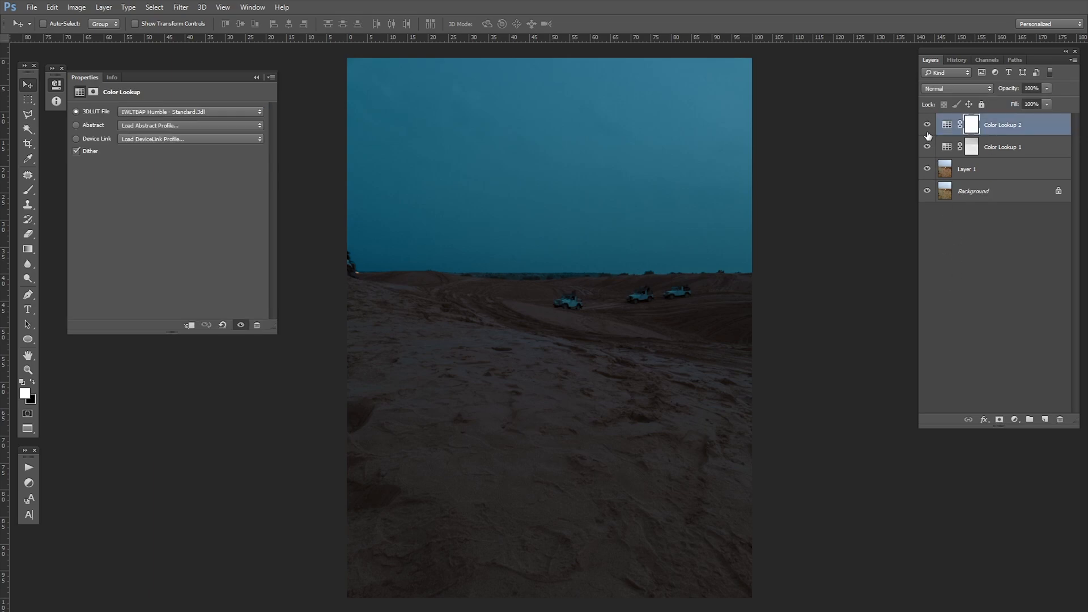
click(928, 124)
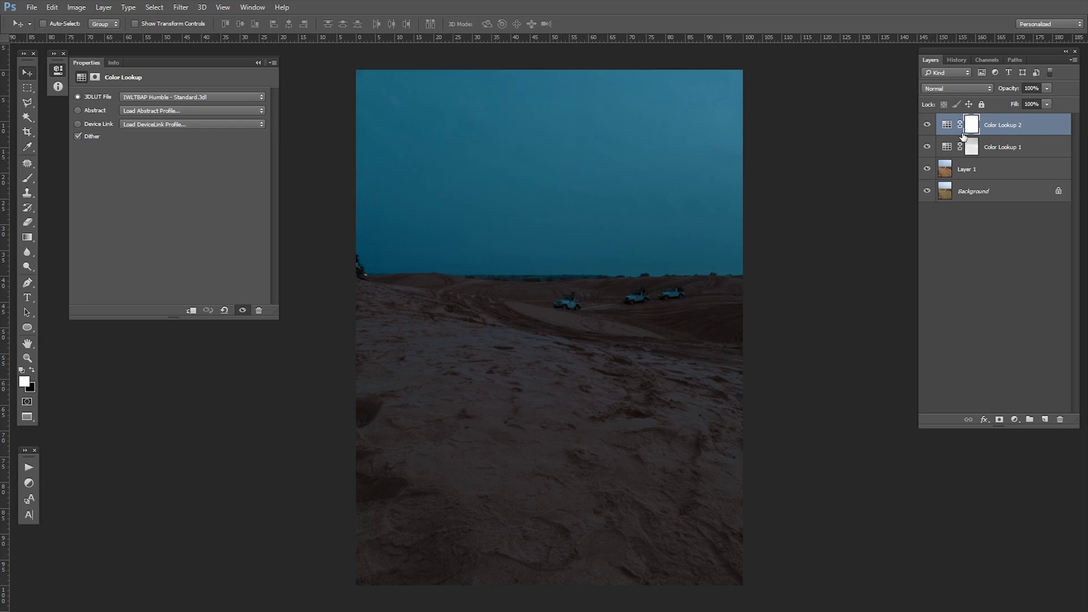
click(1012, 126)
click(927, 125)
click(926, 126)
key(ctrl+j)
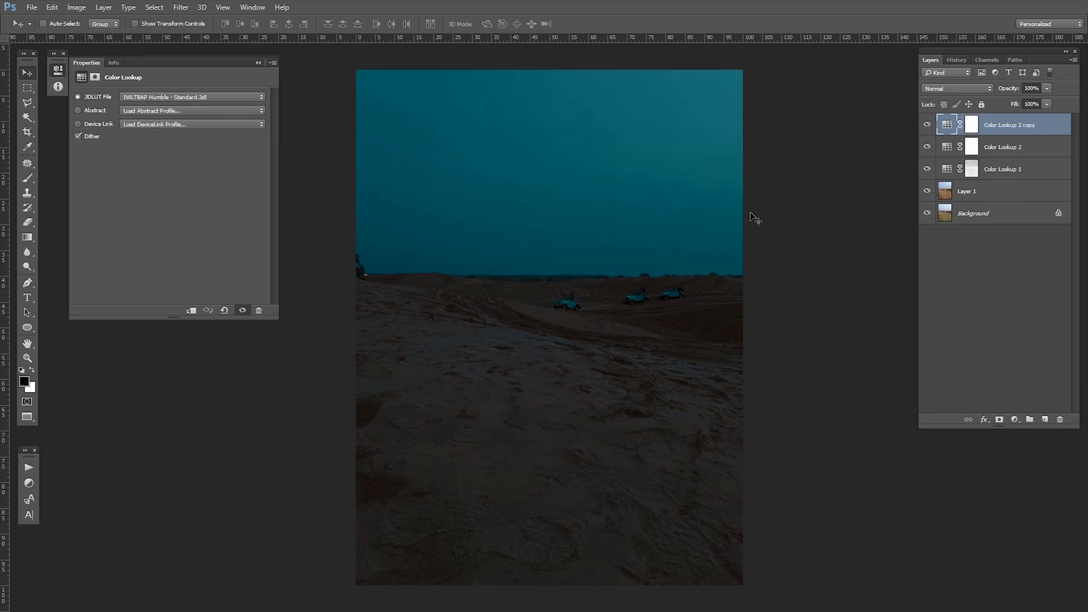
Target the Color Lookup 2 copy layer's mask and set up the Gradient tool with a black-to-transparent gradient
click(58, 70)
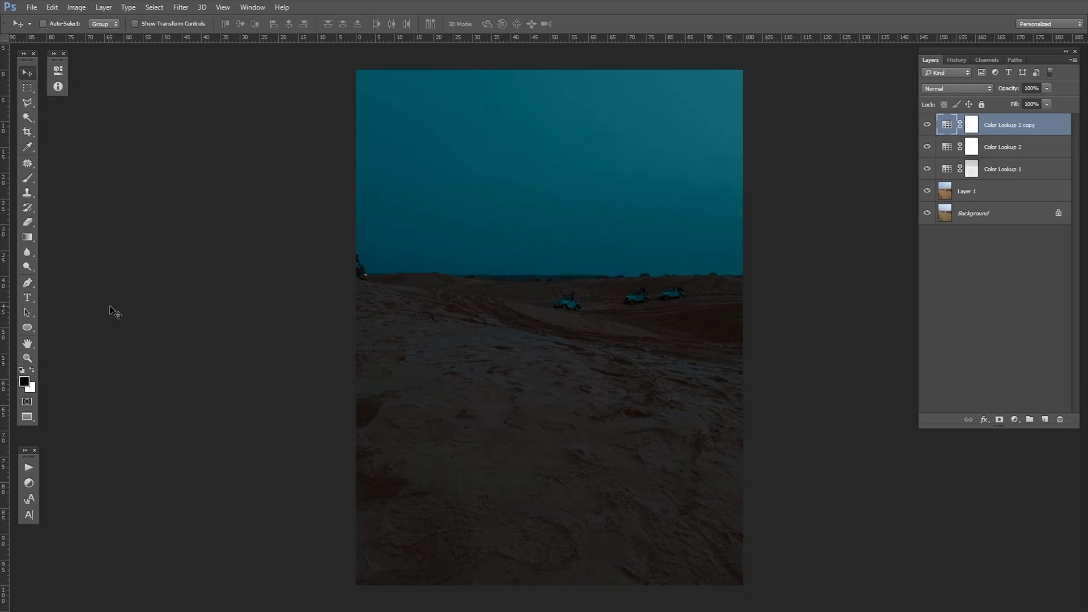
click(972, 125)
key(x)
click(27, 238)
click(59, 26)
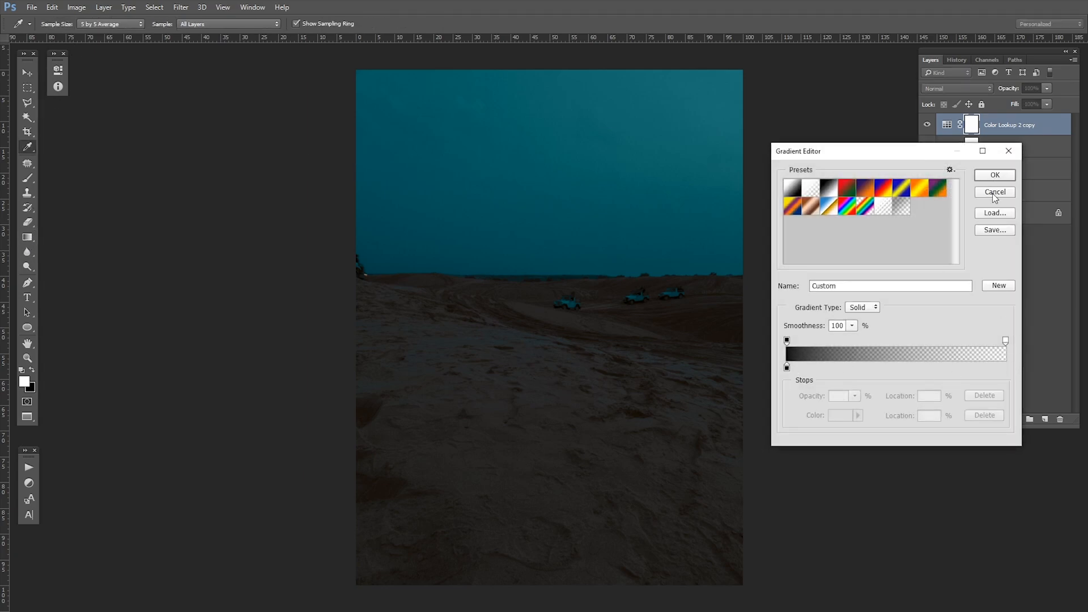
double_click(786, 368)
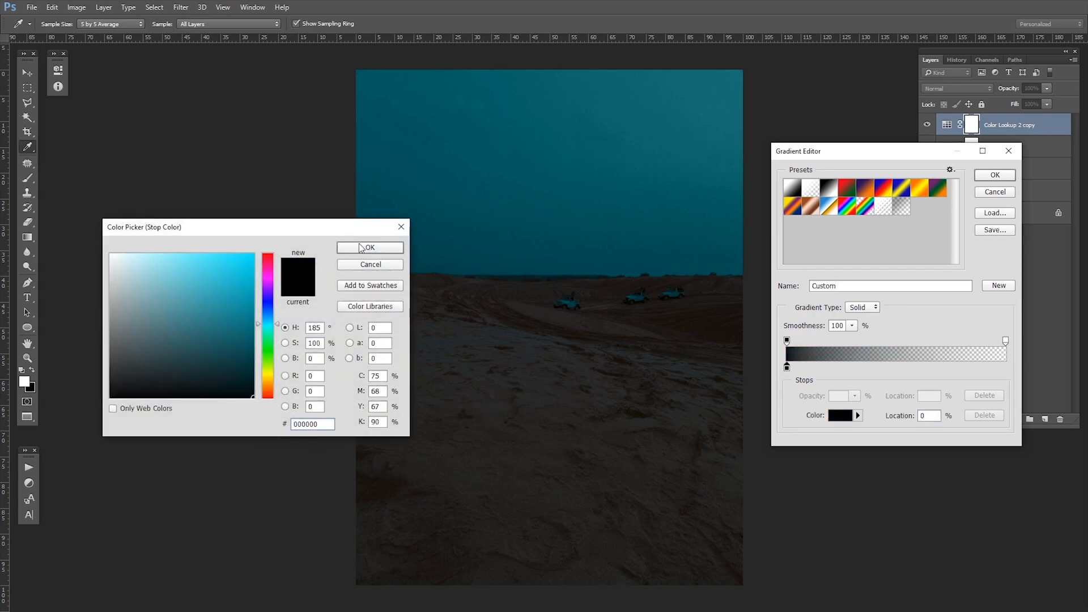
click(361, 248)
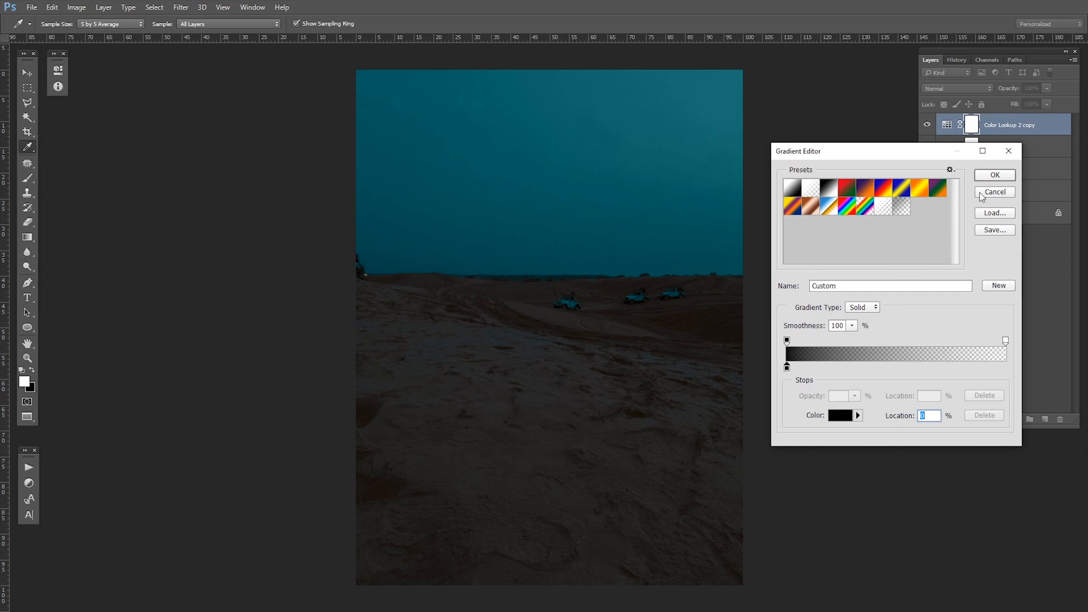
click(995, 176)
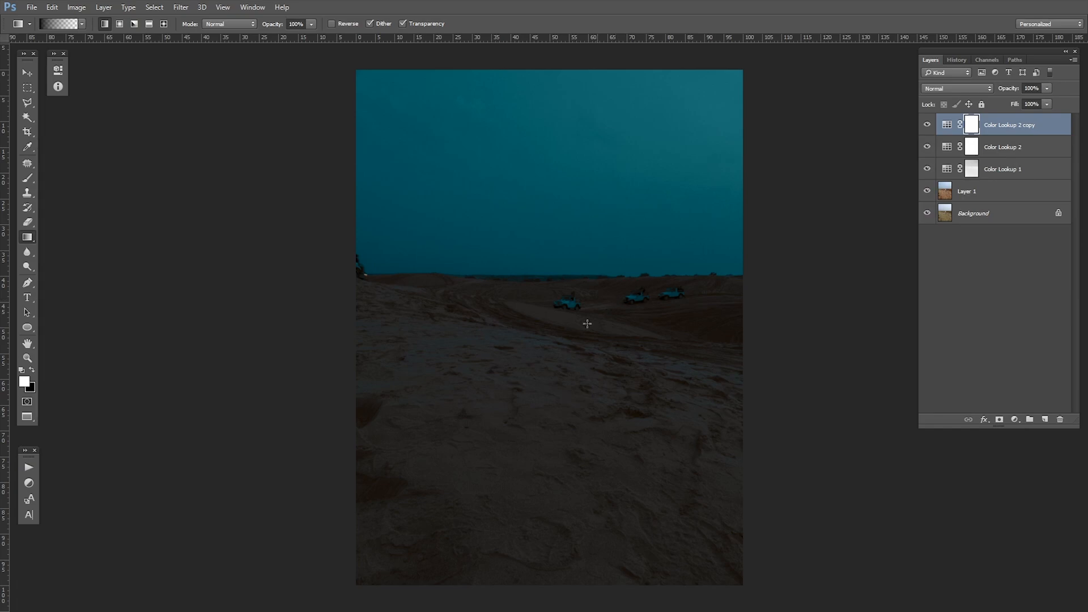
Draw a vertical gradient from the dunes up past the horizon on the Color Lookup 2 copy mask, and check the mask on its own
drag(551, 368, 550, 250)
key(ctrl+z)
drag(549, 365, 535, 248)
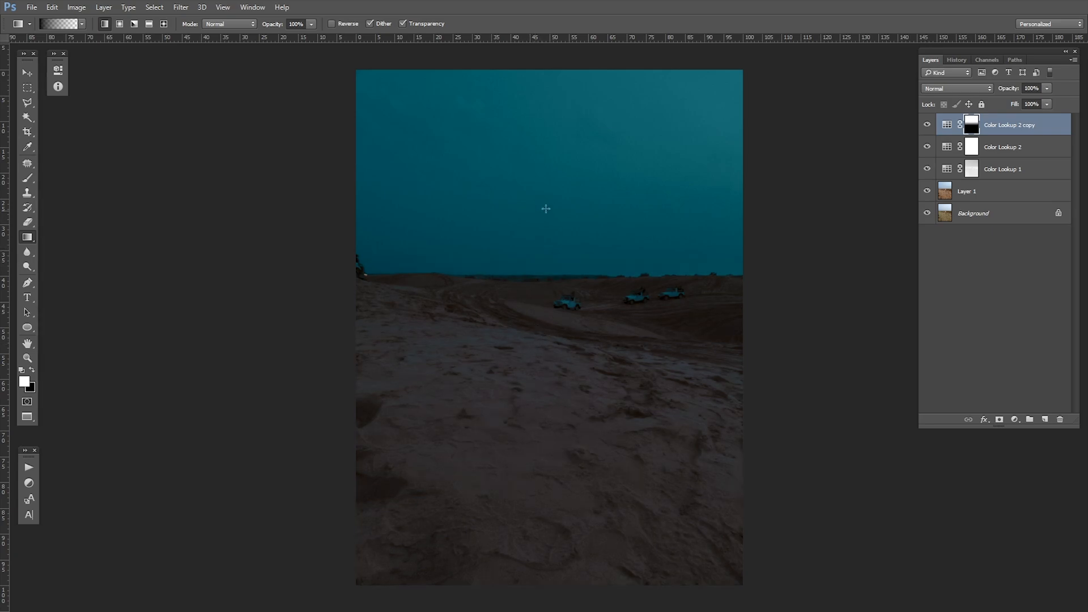
alt+click(974, 129)
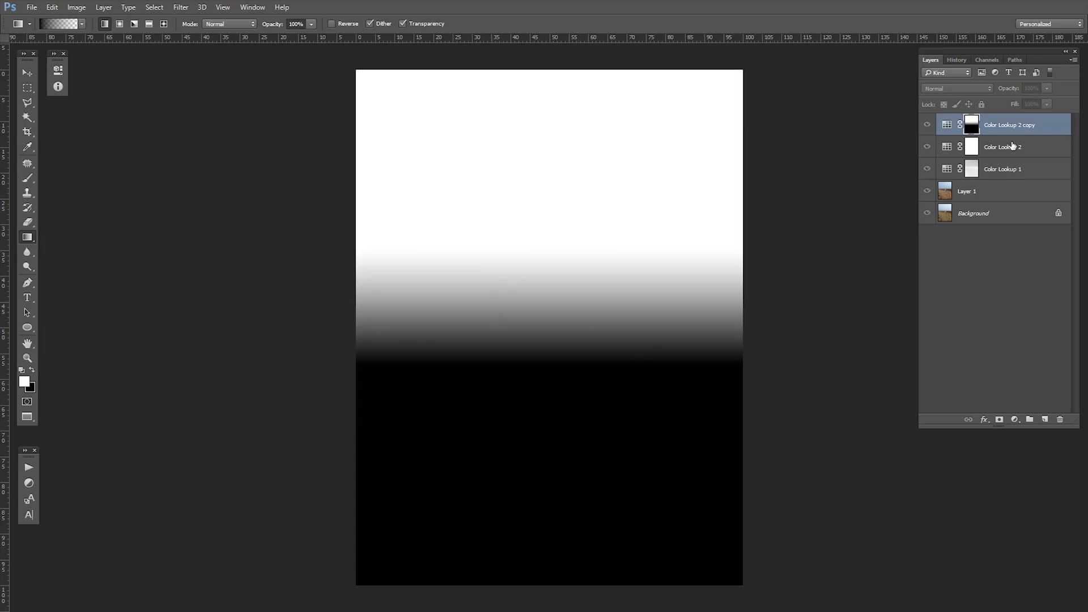
click(928, 125)
Add more upward gradients across the horizon on the same mask to lift the Color Lookup effect further off the dunes
drag(571, 340, 566, 238)
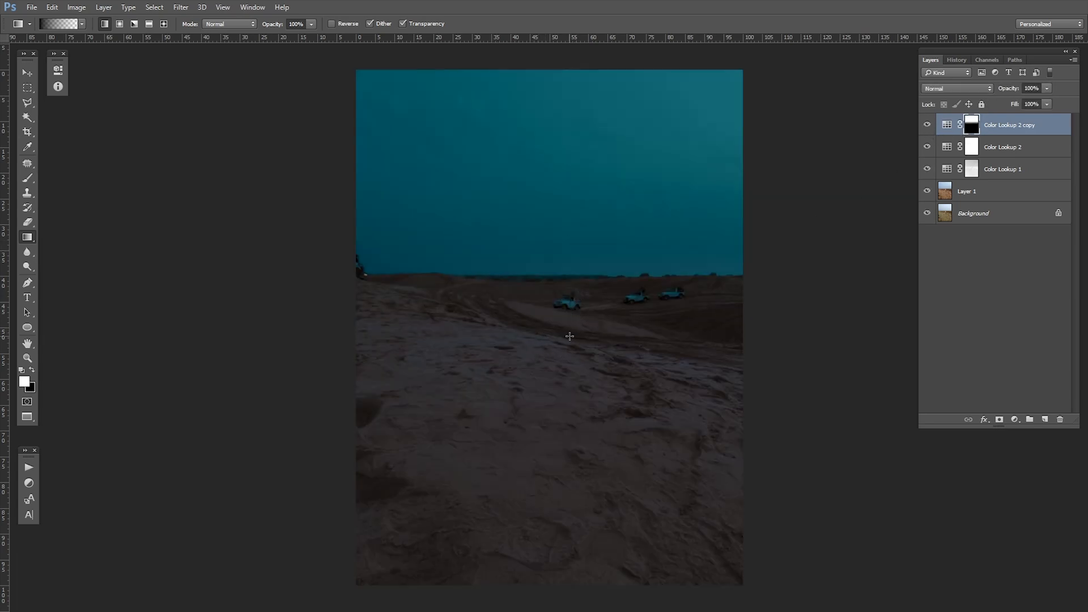
drag(569, 326, 562, 262)
drag(549, 388, 548, 238)
key(x)
Compare the whole image with and without the masked Color Lookup 2 copy layer
click(971, 280)
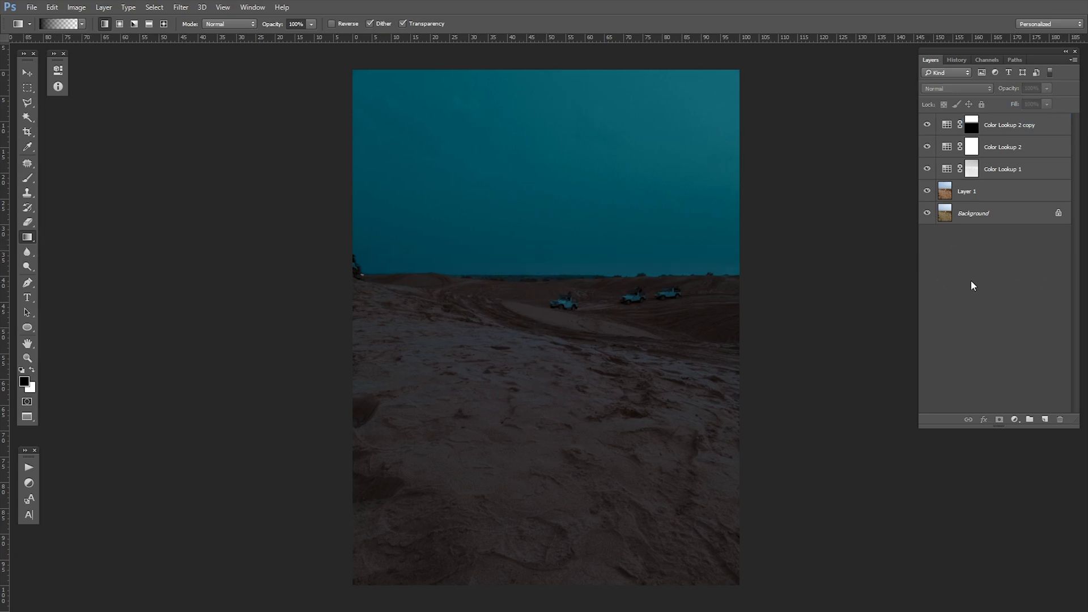
click(928, 124)
click(927, 125)
key(ctrl+0)
click(928, 126)
click(927, 124)
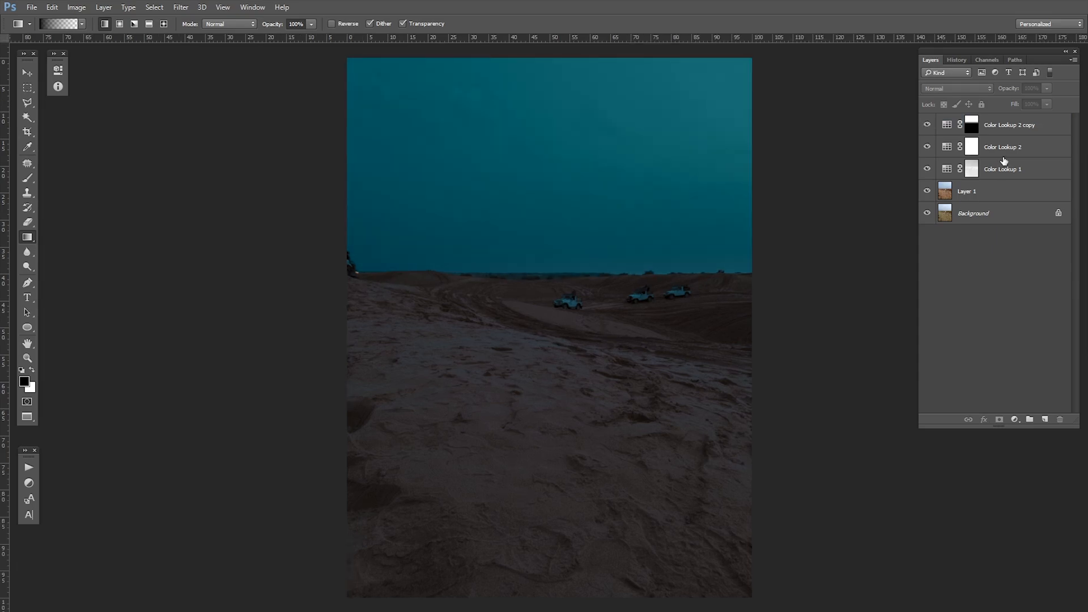
Group the three Color Lookup layers and name the group Color
click(1003, 126)
shift+click(1000, 148)
shift+click(1008, 166)
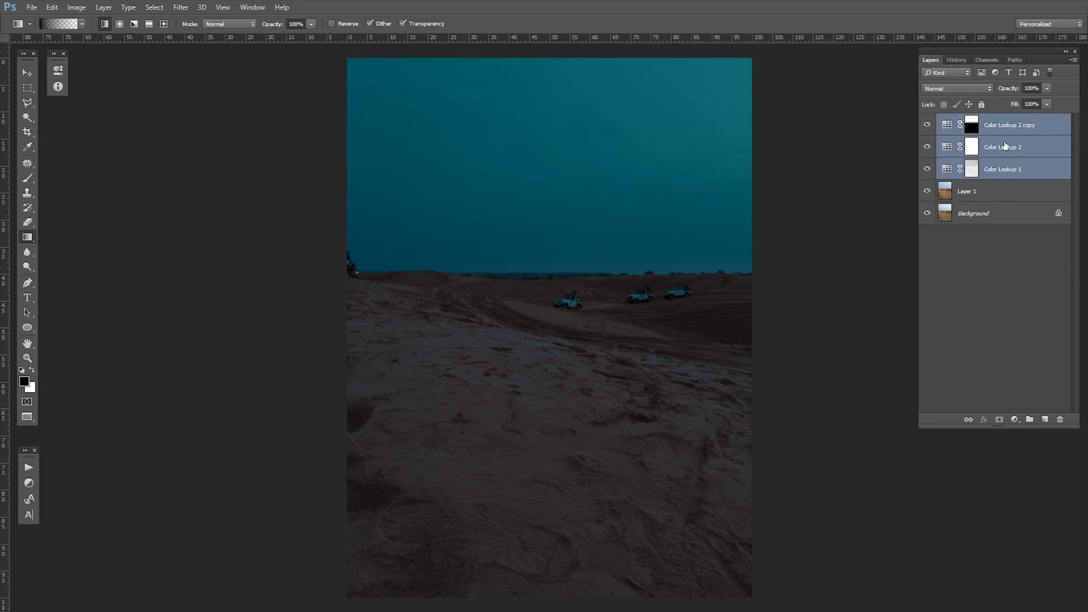
key(ctrl+g)
double_click(979, 120)
text(Color)
key(Return)
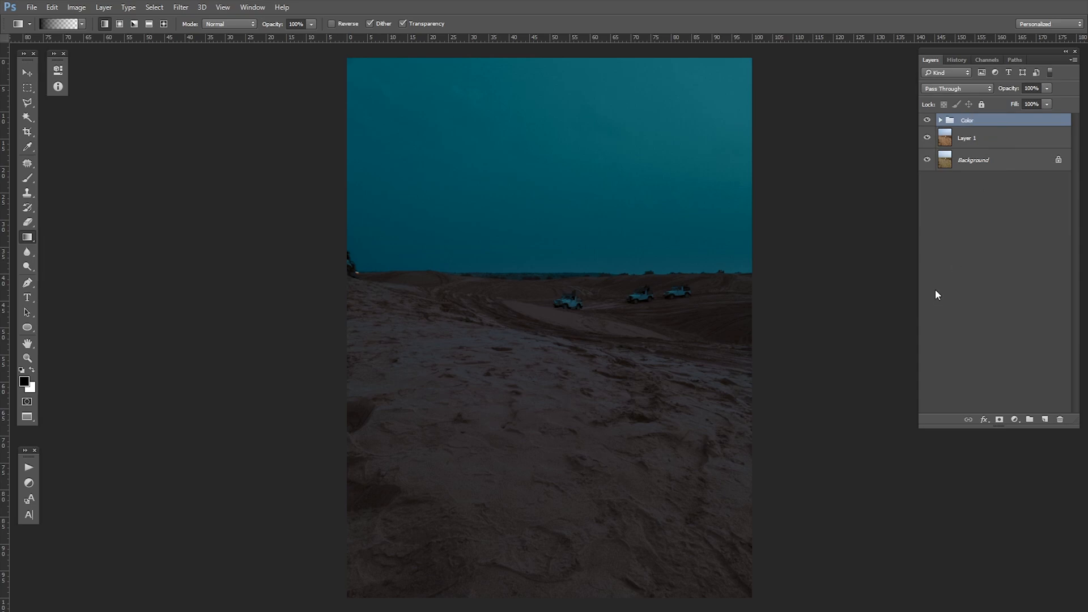
Compare the photo with and without the Color group
click(936, 291)
click(927, 120)
click(927, 121)
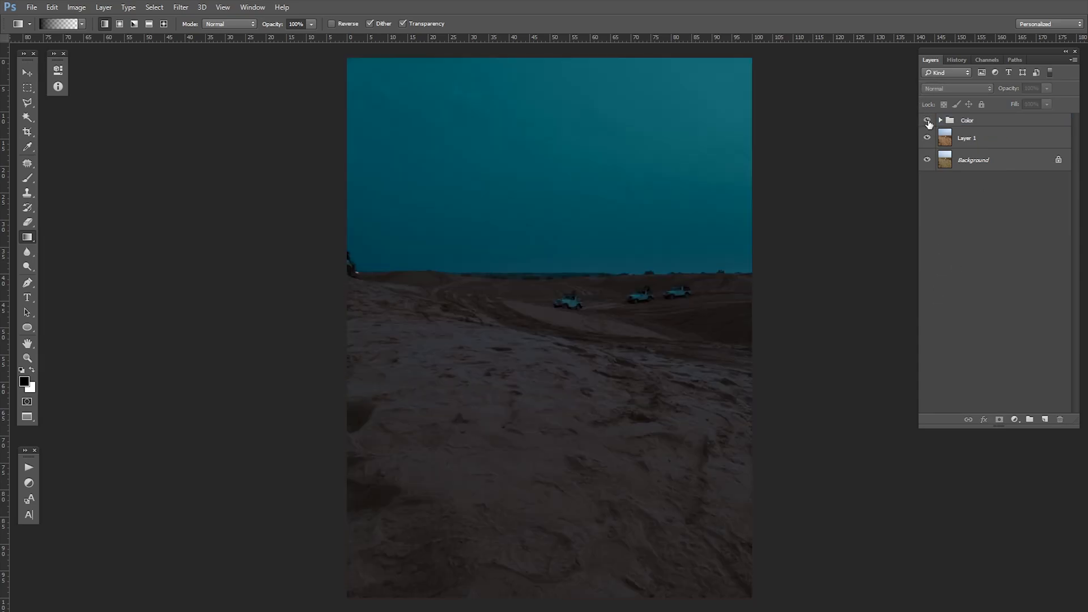
click(928, 121)
click(928, 121)
Add a new empty layer above the Color group and ready the Brush tool with white paint
click(975, 121)
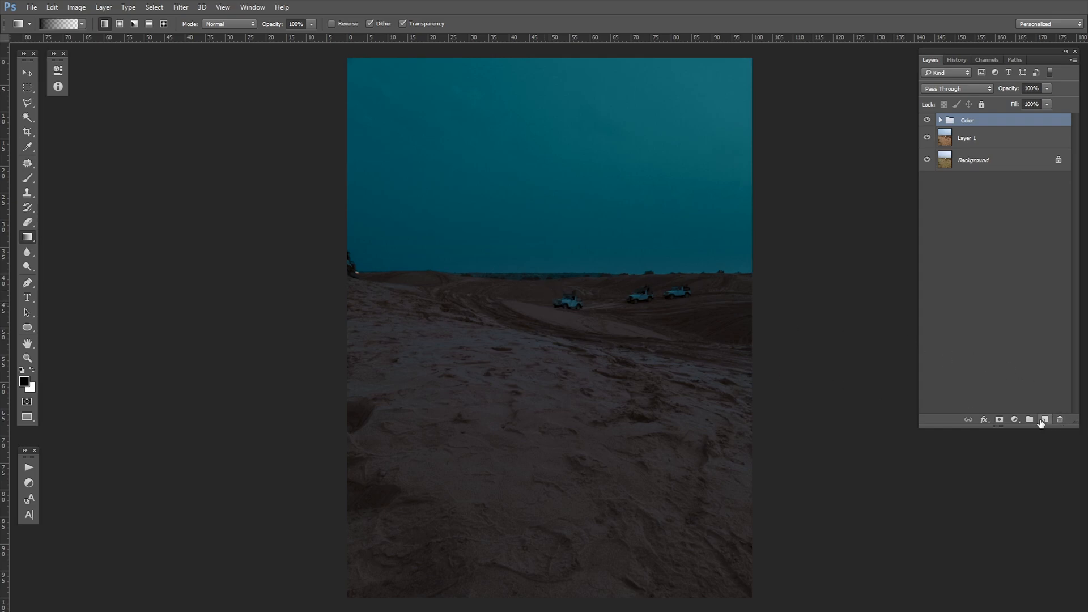
click(1045, 419)
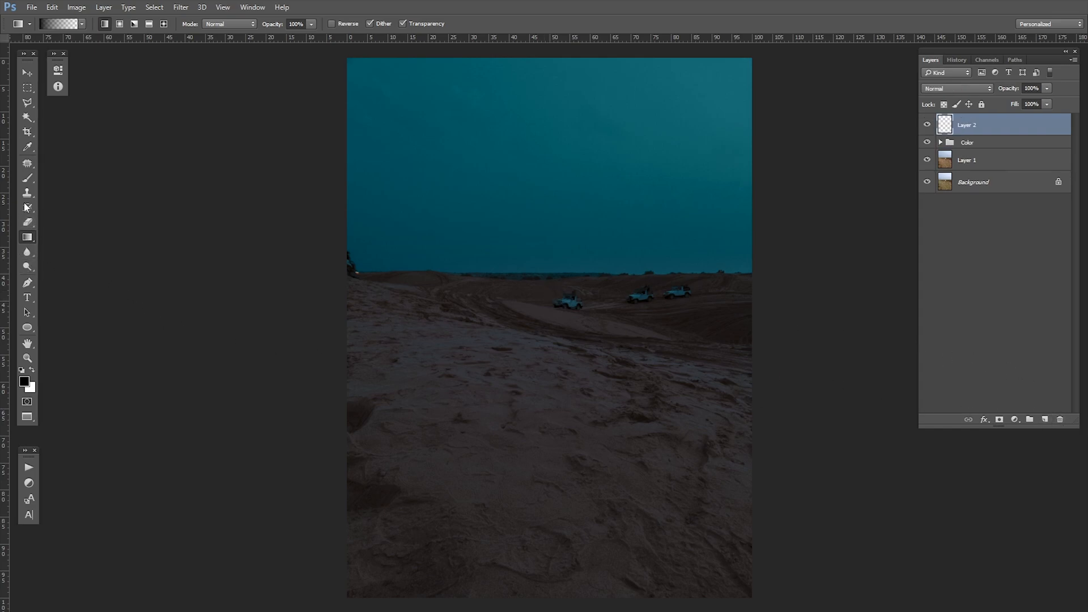
click(27, 178)
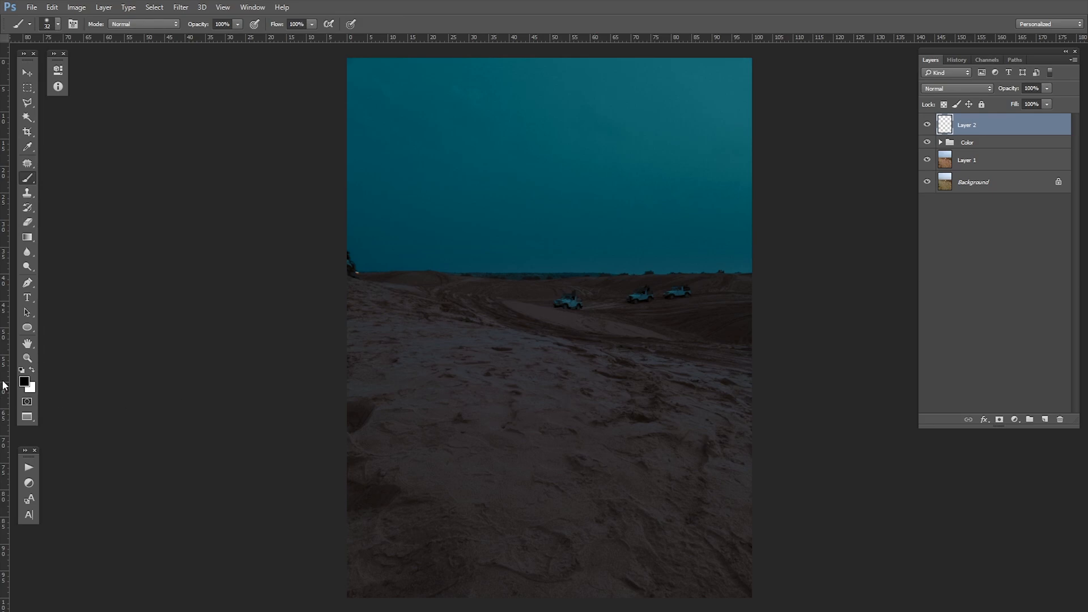
click(32, 372)
Paint a soft white spot on each of the nearest jeep's two headlights with a 15 px brush
drag(561, 302, 689, 340)
drag(501, 318, 461, 325)
key(bracketleft)
key(bracketleft)
key(bracketleft)
key(bracketleft)
key(bracketleft)
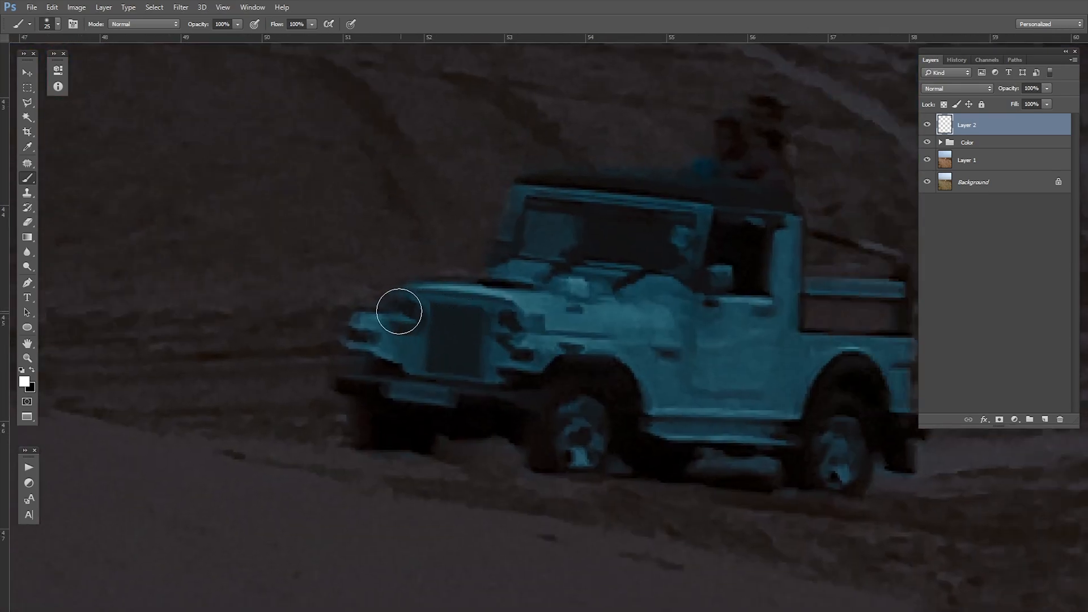
key(bracketright)
click(409, 314)
click(410, 315)
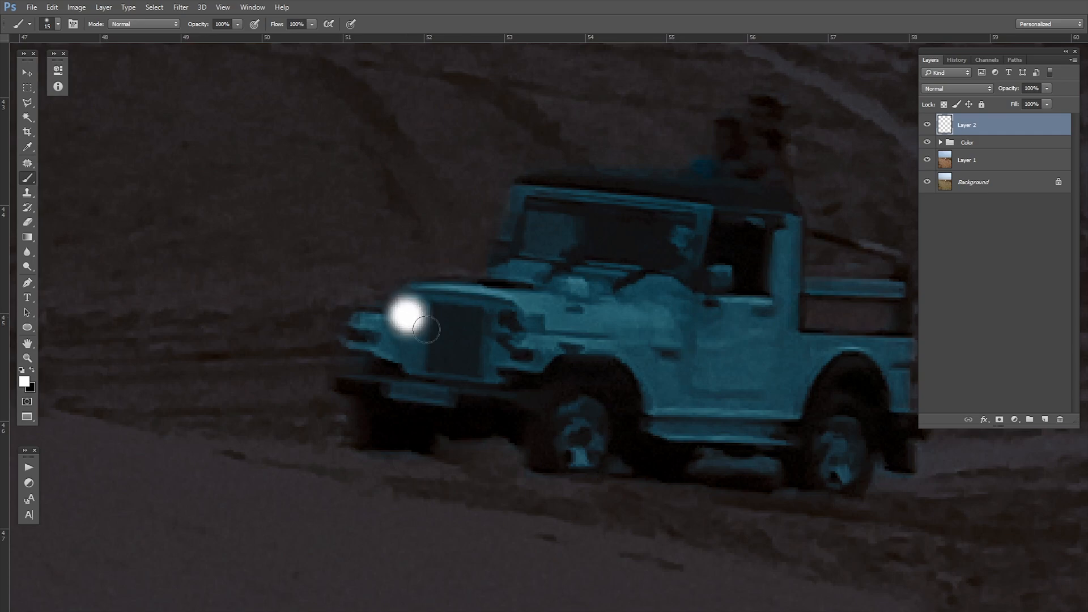
click(503, 324)
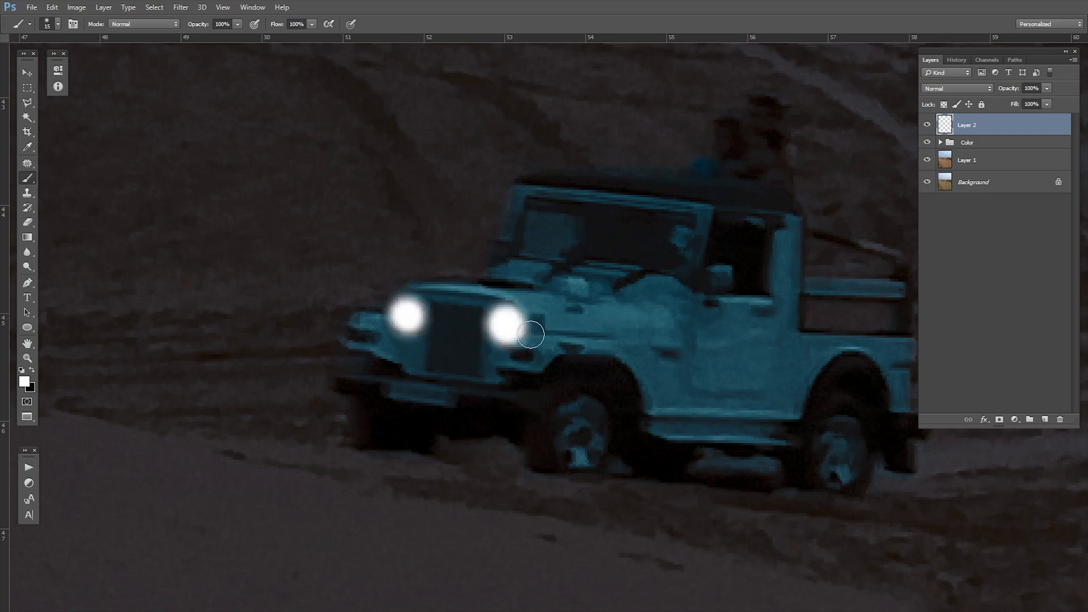
key(ctrl+0)
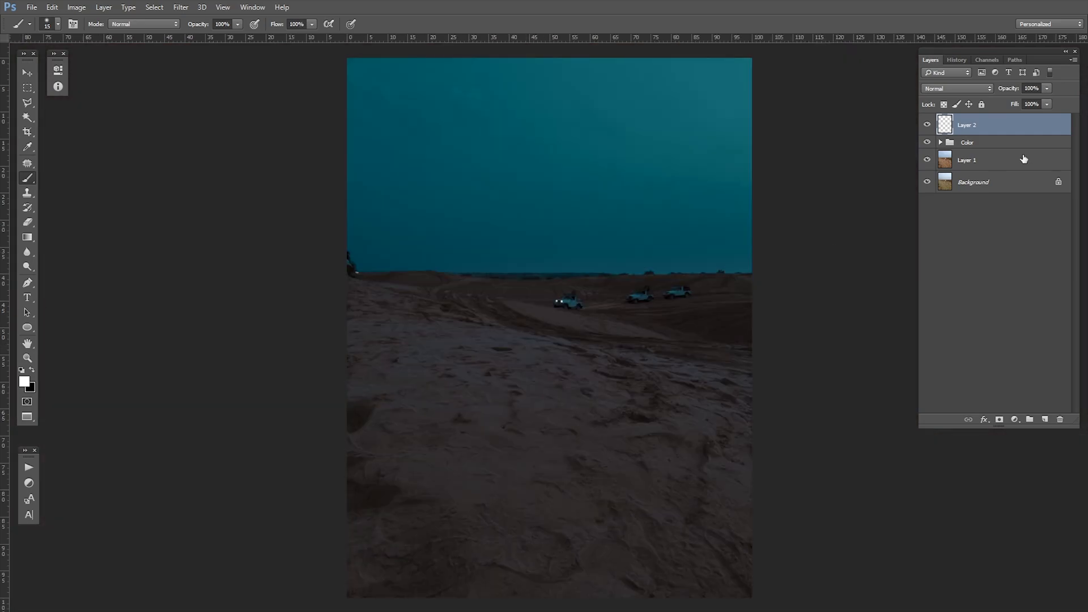
Rename the headlight layer as Souce of Light and place a duplicate of it directly beneath
double_click(972, 134)
click(1054, 133)
double_click(973, 125)
text(Souce of Light)
key(Return)
key(ctrl+j)
drag(986, 125, 987, 150)
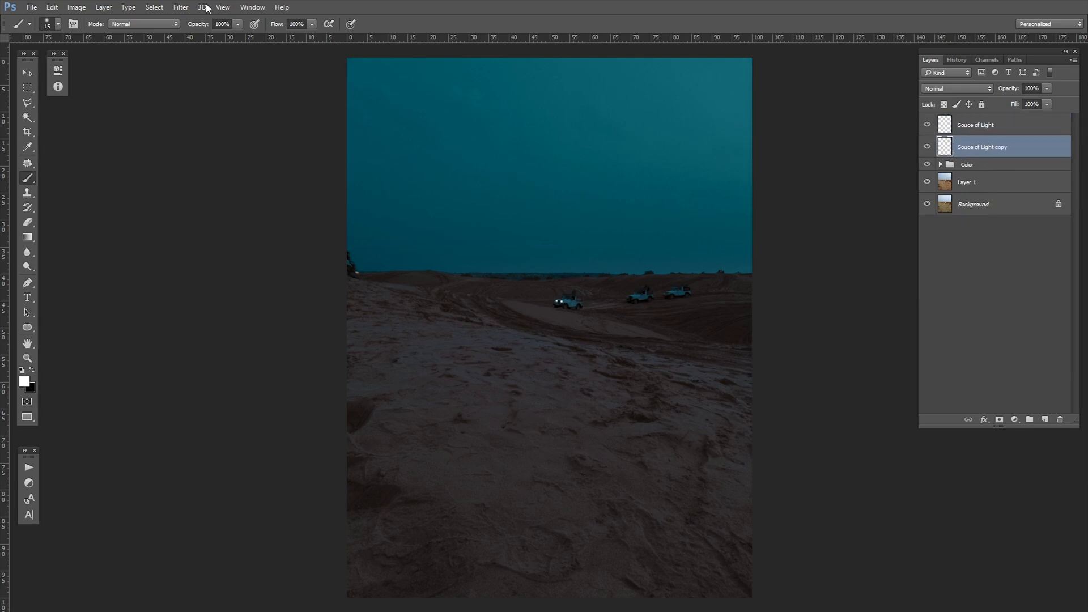
Apply a small-radius Gaussian Blur to the Souce of Light copy layer for a glow around the headlights
click(180, 9)
click(181, 7)
mouse_move(196, 121)
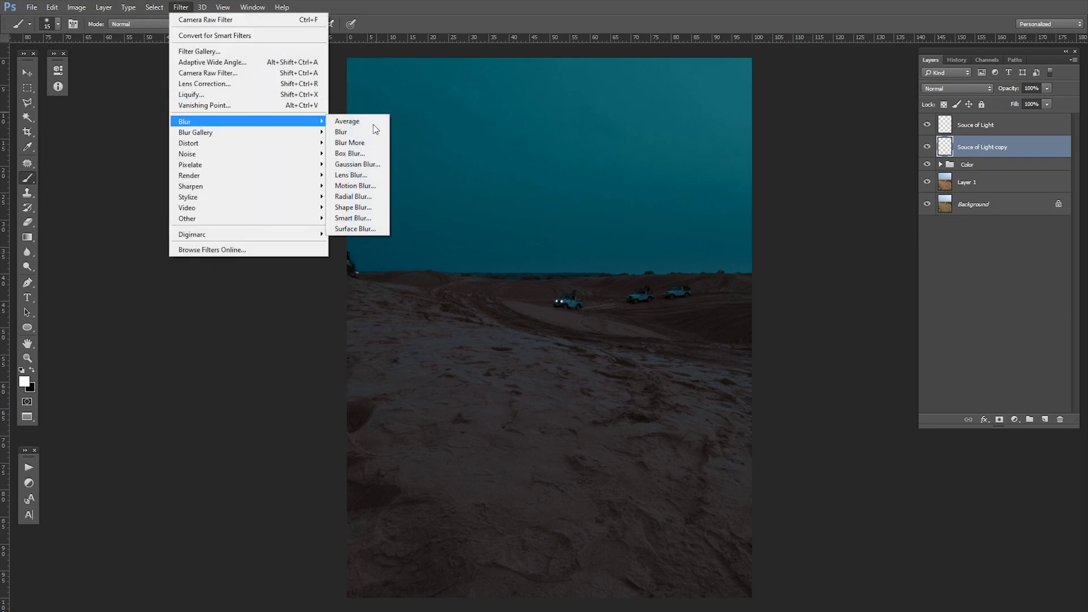
click(357, 165)
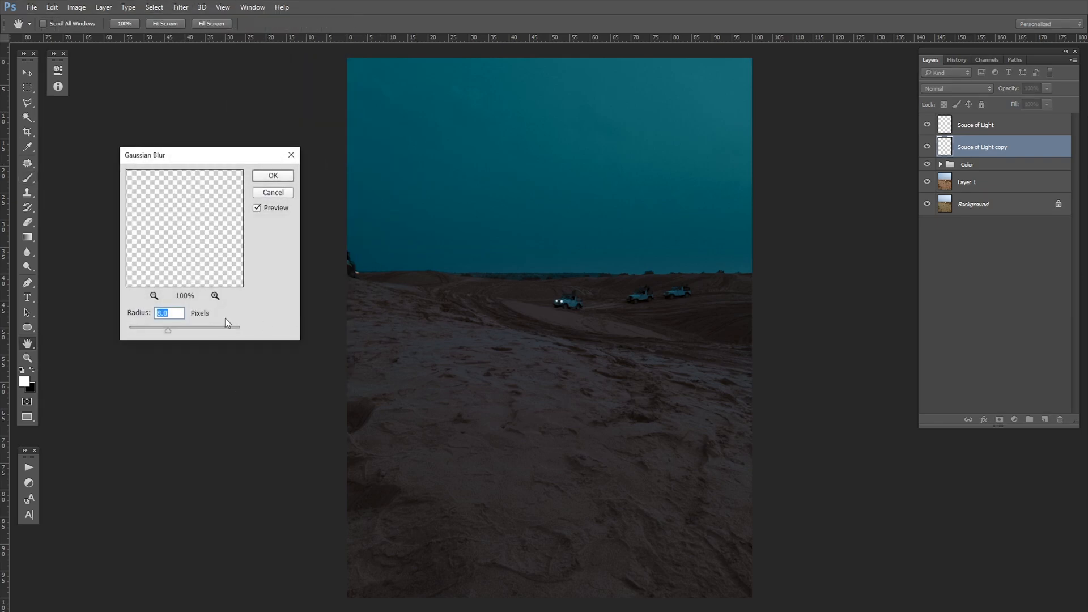
key(alt)
scroll(569, 318, up, 10)
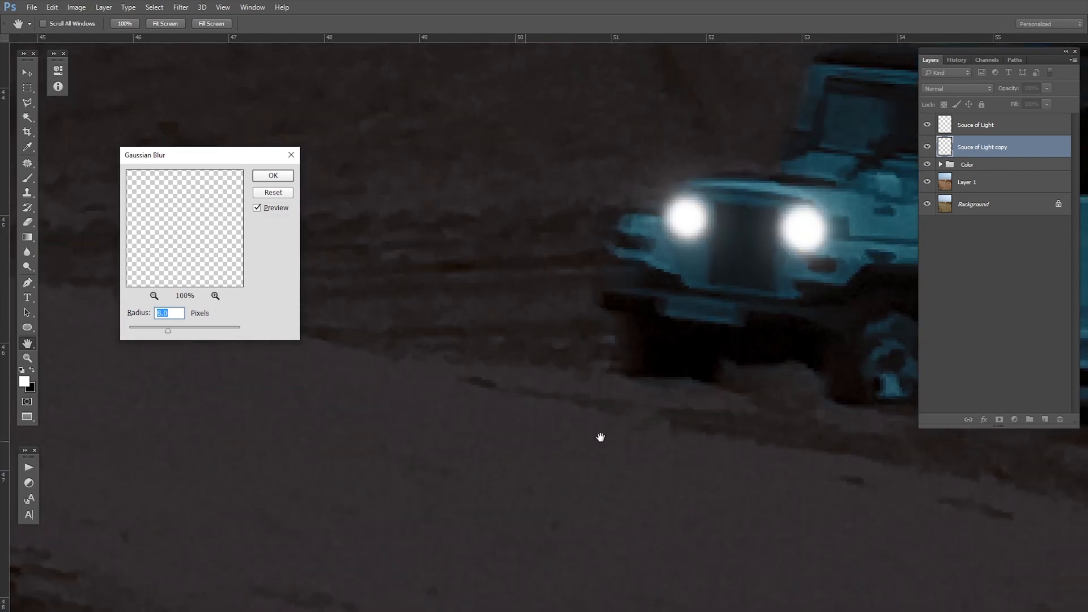
scroll(495, 405, down, 5)
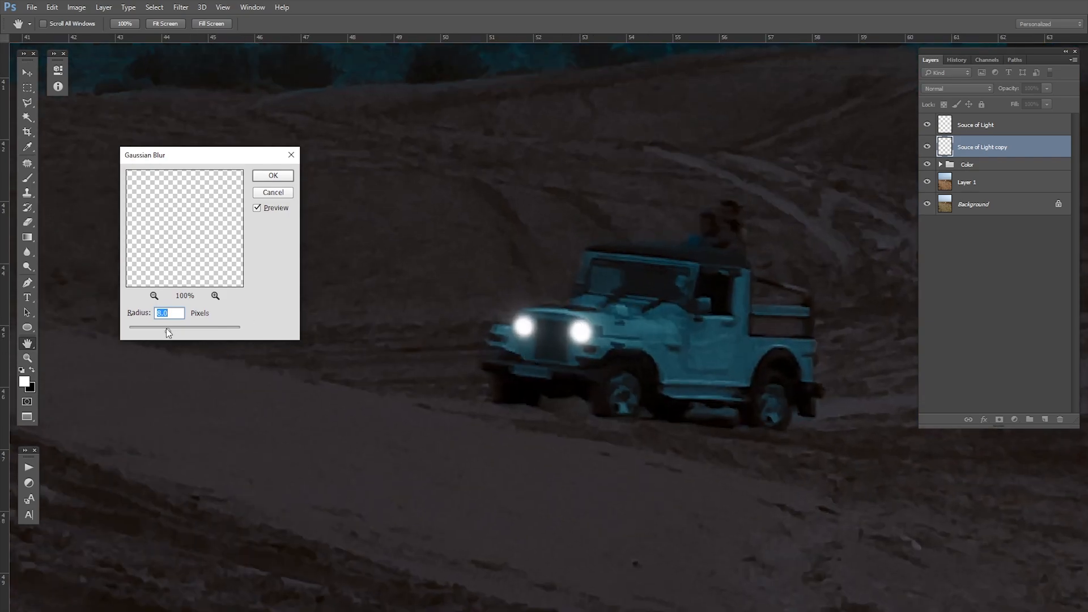
drag(157, 329, 157, 330)
click(268, 177)
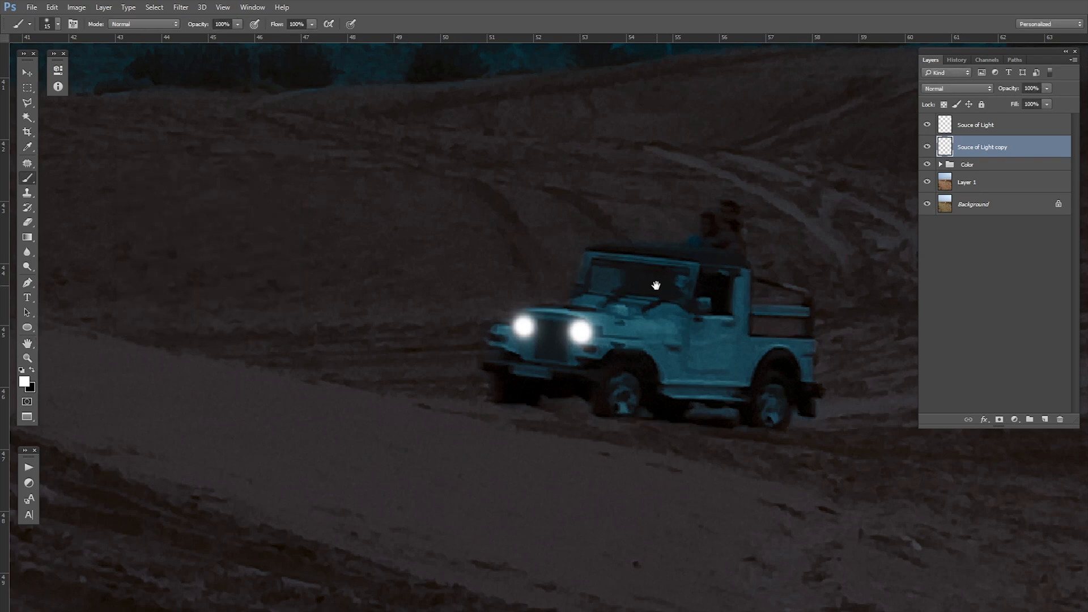
Compare the jeep with and without the two Souce of Light layers
drag(648, 287, 544, 290)
drag(614, 285, 641, 285)
click(927, 124)
click(926, 147)
drag(927, 147, 927, 125)
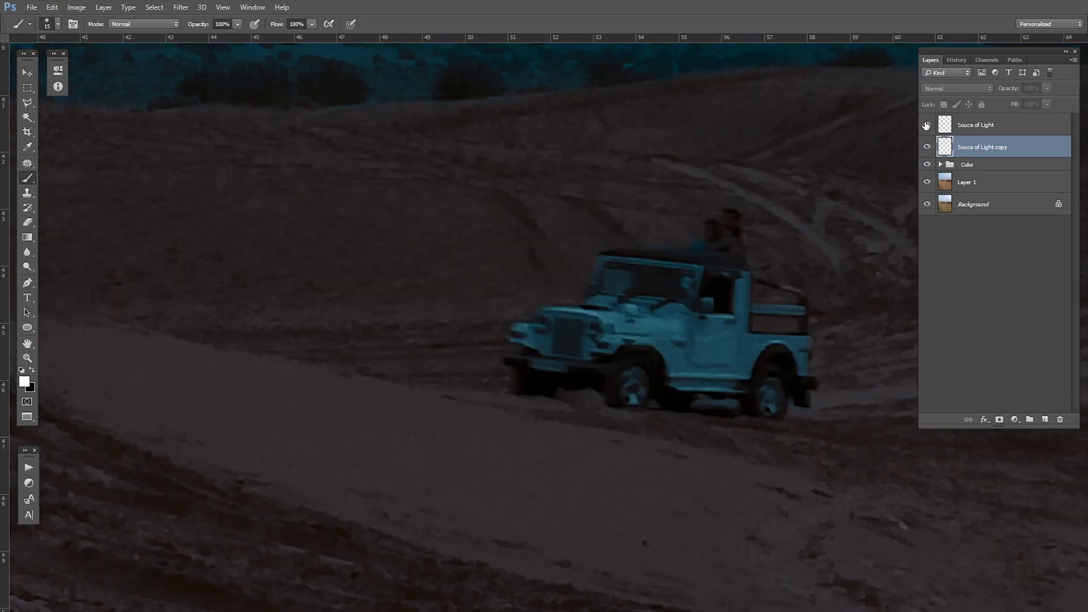
drag(800, 291, 646, 326)
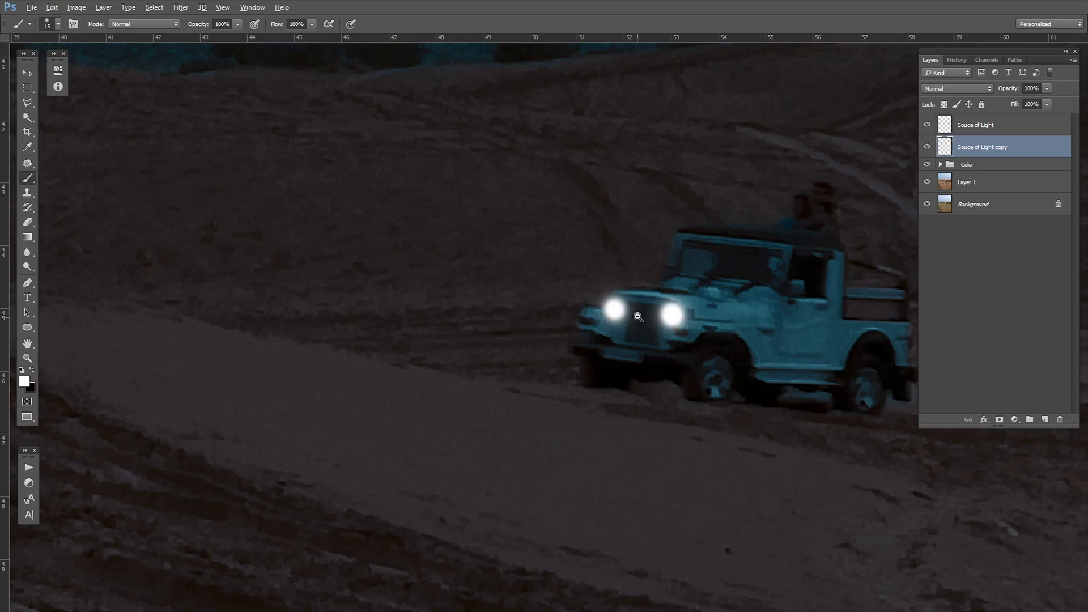
alt+click(638, 317)
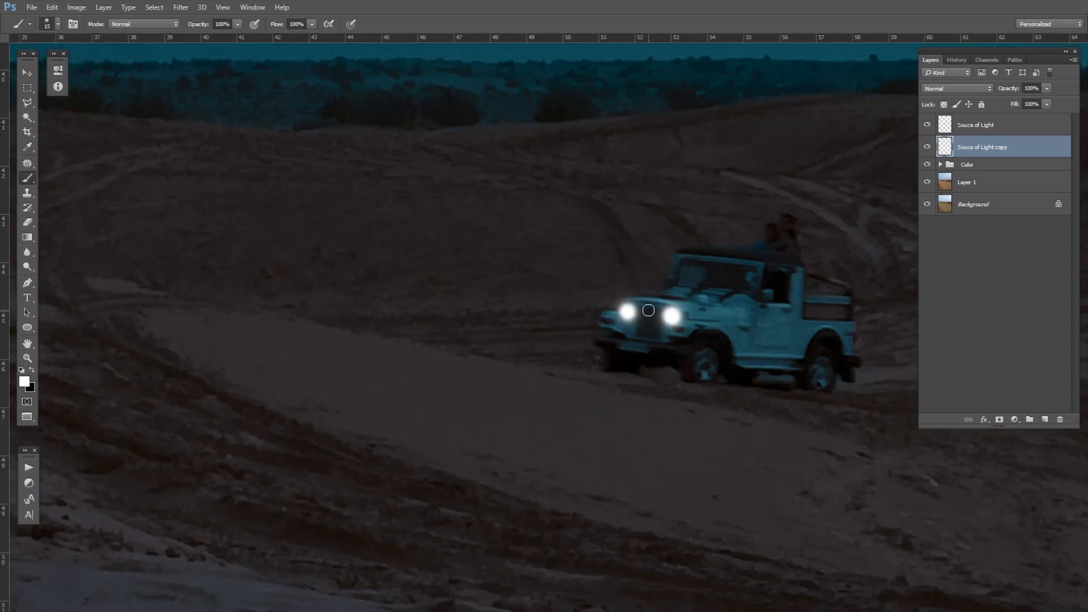
On a new layer above Souce of Light, sketch the headlights' beam area and the lit ground ahead with a red ff0000 brush
click(1007, 131)
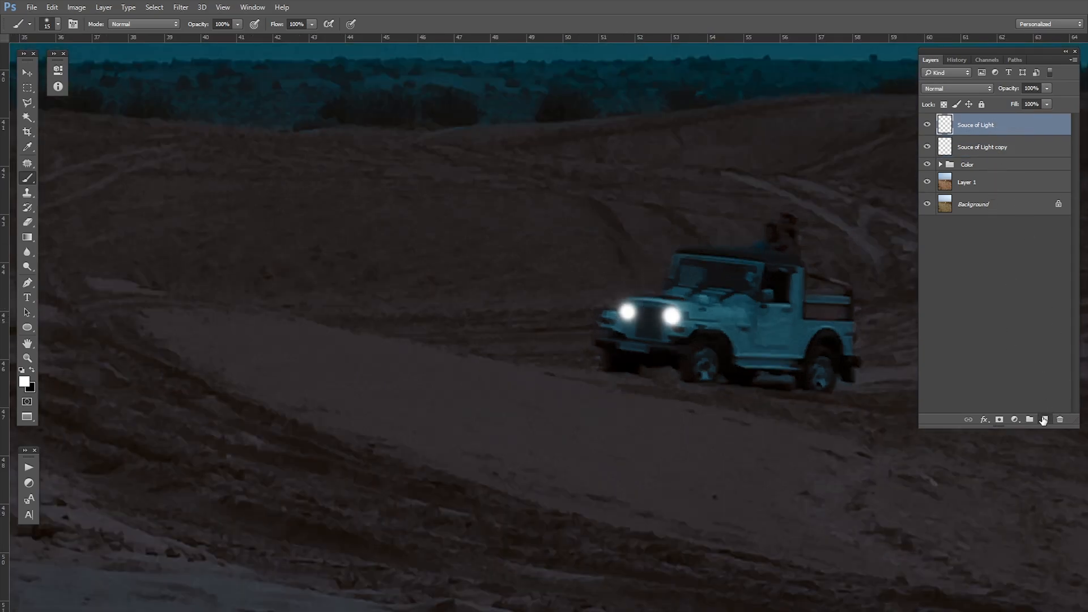
click(1043, 419)
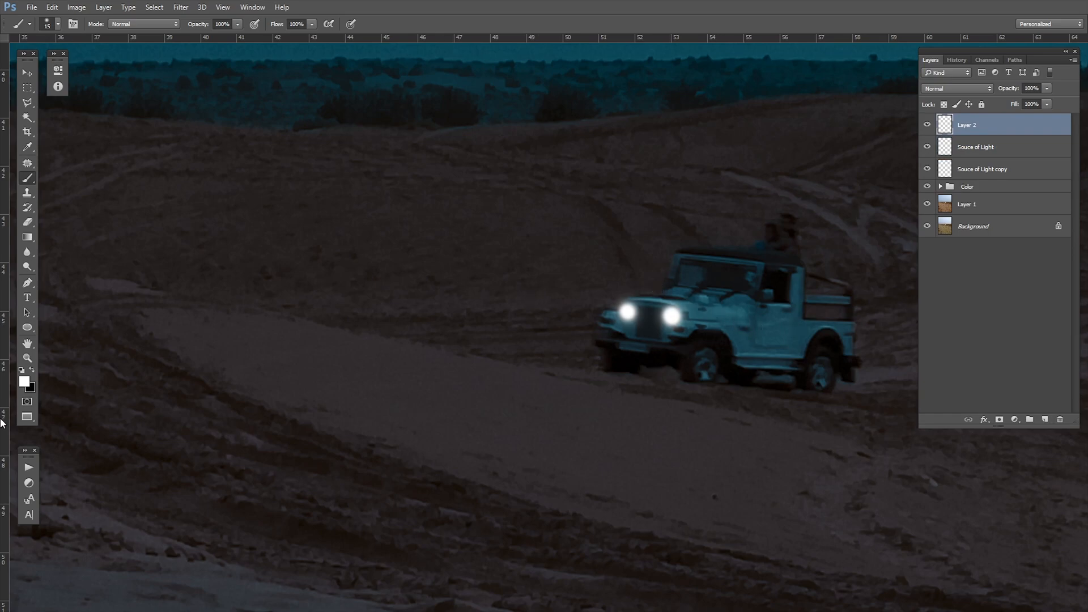
click(24, 381)
text(ff0000)
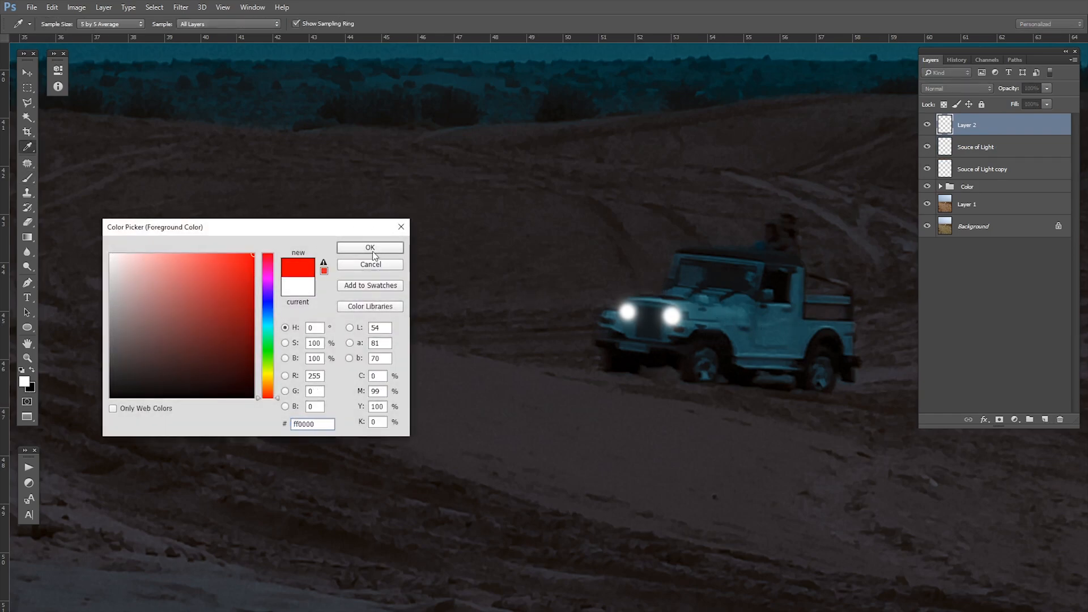
click(371, 247)
key(b)
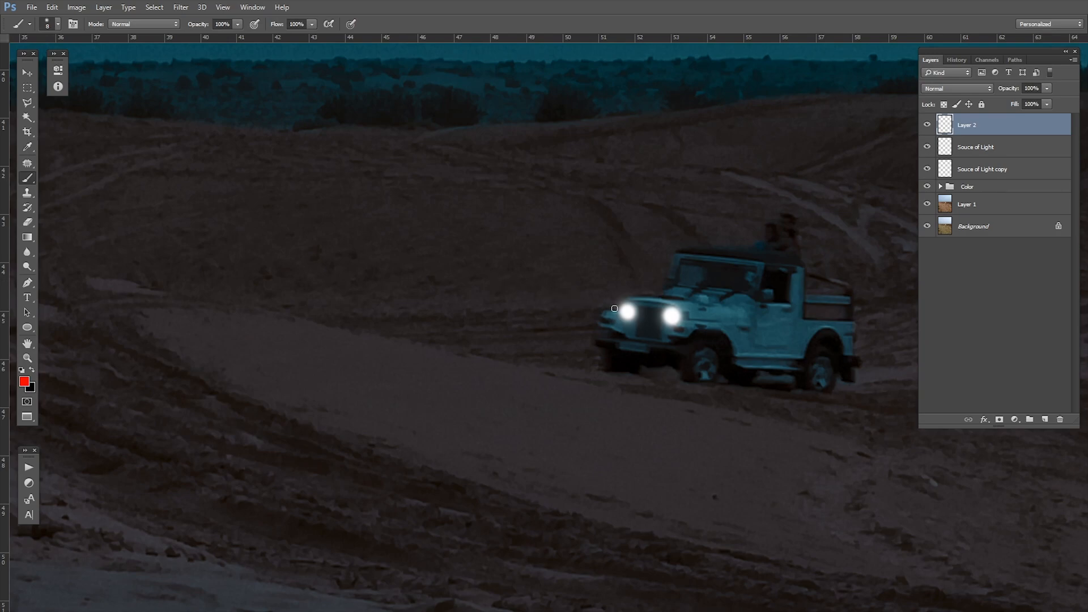
mouse_move(625, 292)
mouse_down()
mouse_move(426, 243)
mouse_move(476, 367)
mouse_move(674, 301)
mouse_move(526, 266)
mouse_up()
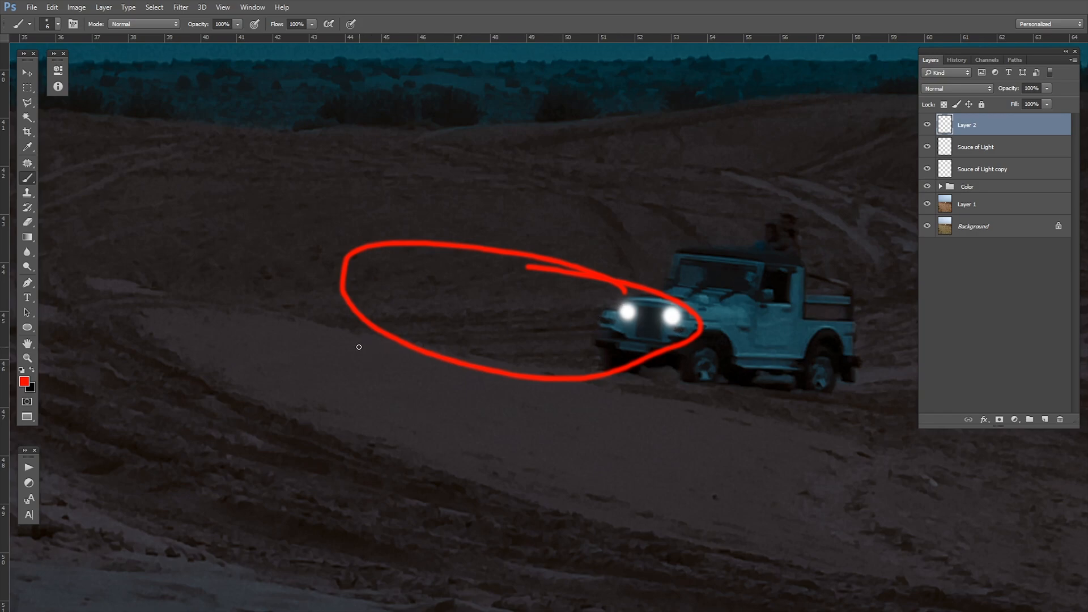
mouse_move(373, 327)
mouse_down()
mouse_move(596, 396)
mouse_move(598, 386)
mouse_move(445, 360)
mouse_move(505, 426)
mouse_move(352, 348)
mouse_move(464, 349)
mouse_up()
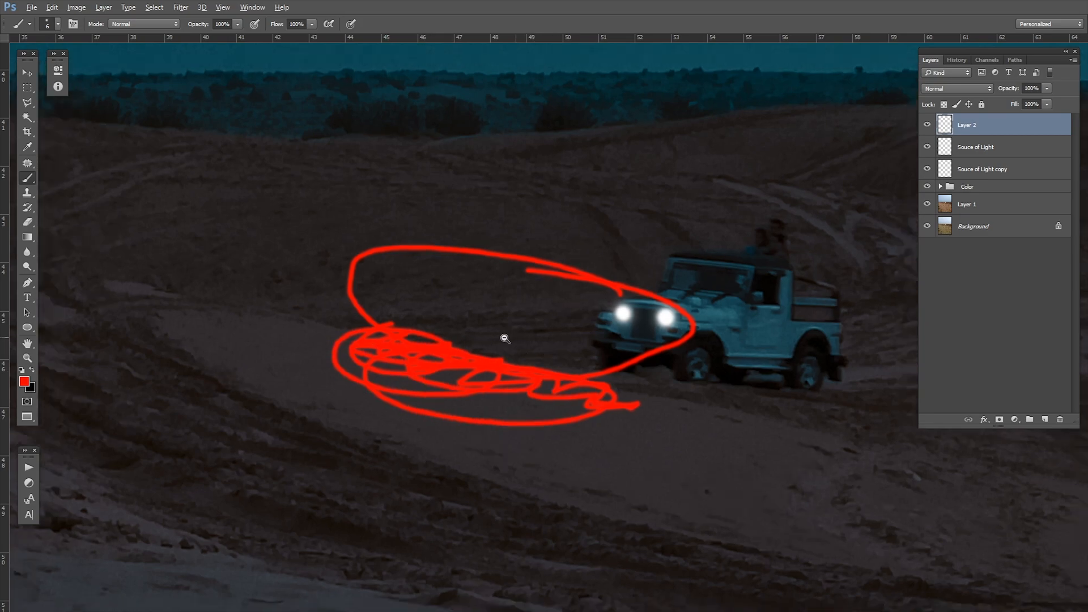
Replace the red sketch layer with a new empty layer and switch to the Polygonal Lasso tool
alt+click(510, 337)
mouse_move(999, 124)
mouse_down()
mouse_move(1003, 388)
mouse_move(1059, 420)
mouse_up()
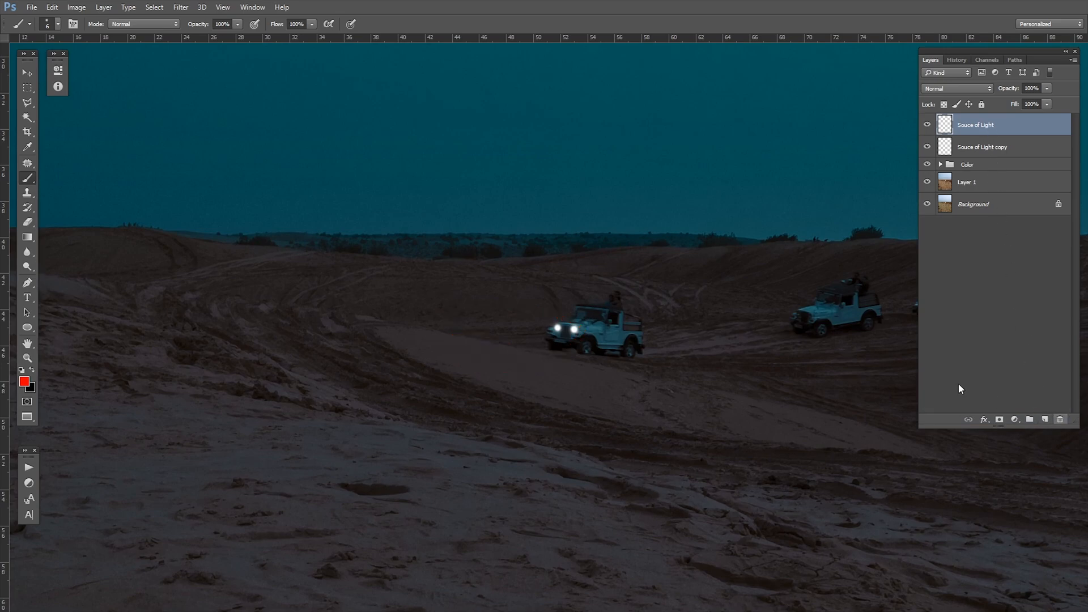
click(1045, 420)
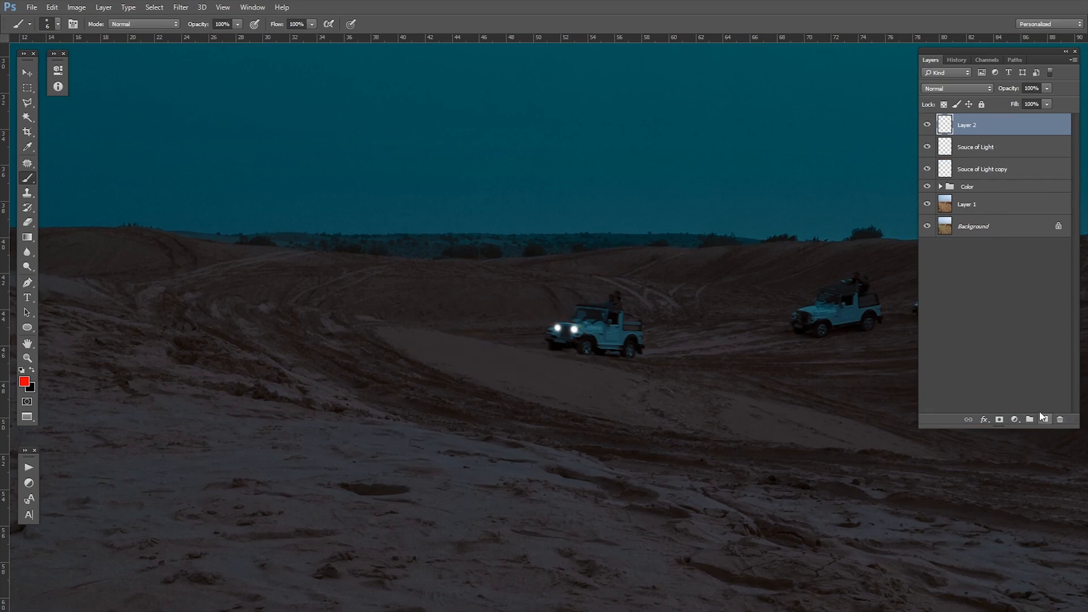
click(28, 104)
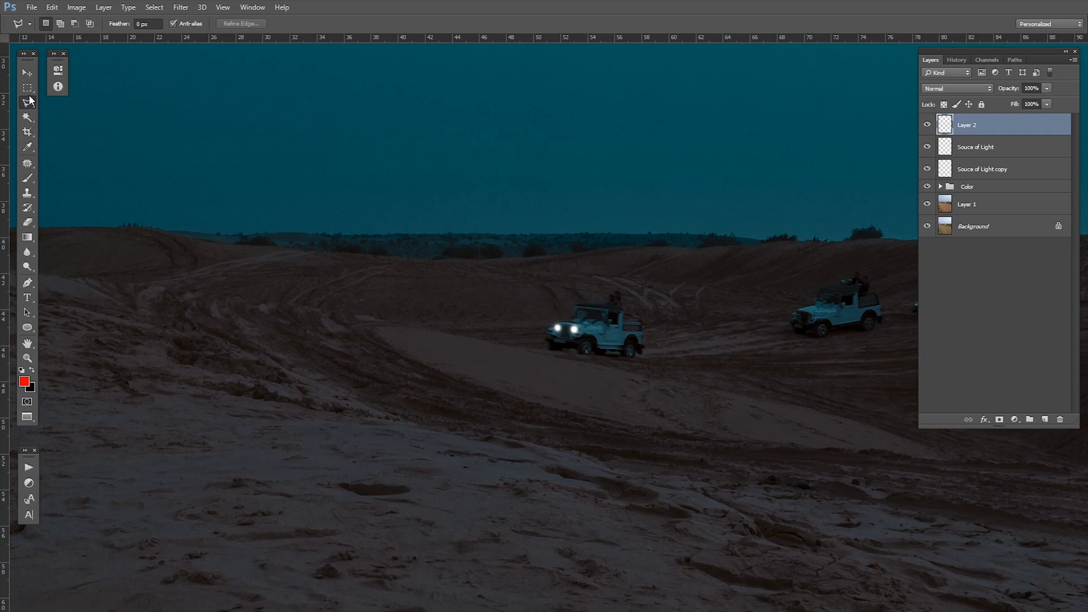
click(29, 104)
click(27, 104)
click(67, 103)
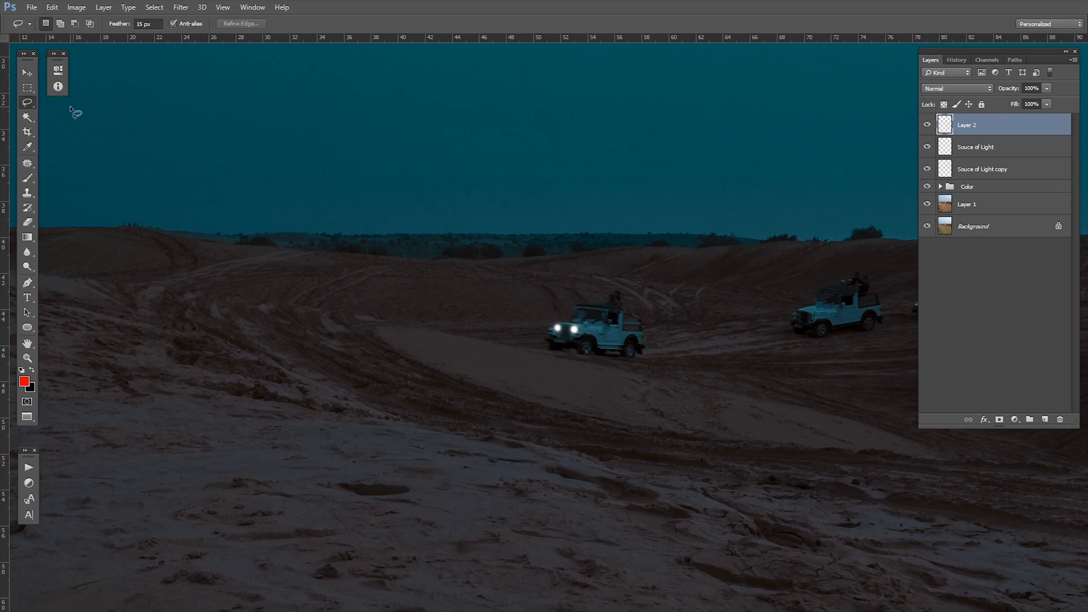
click(31, 108)
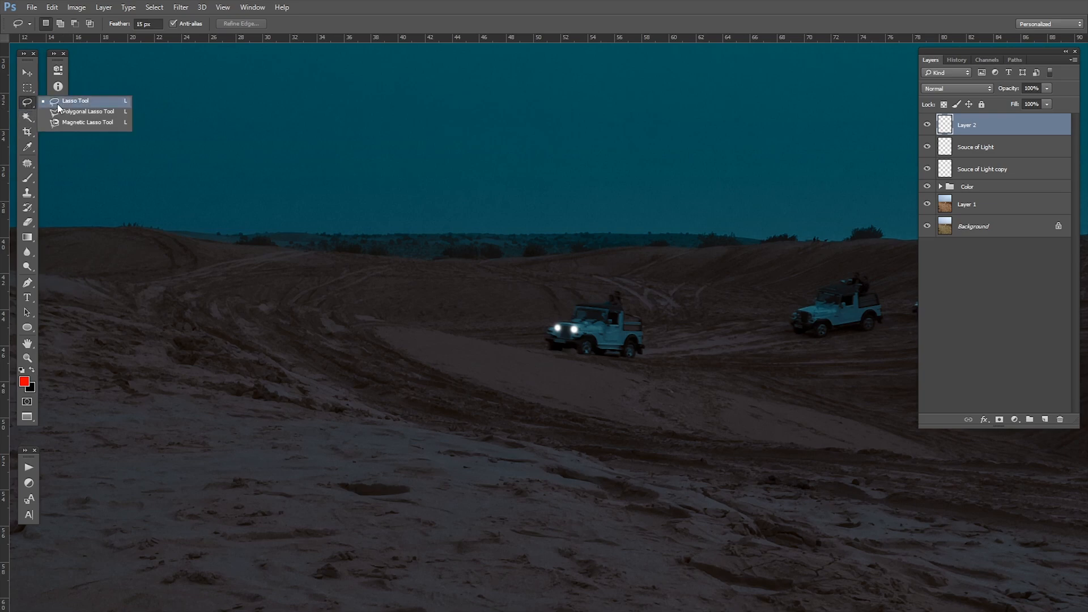
click(91, 112)
mouse_move(551, 326)
mouse_down()
mouse_move(652, 363)
mouse_move(576, 353)
mouse_move(537, 301)
mouse_move(510, 301)
mouse_move(570, 322)
mouse_move(498, 342)
mouse_move(563, 351)
mouse_move(587, 325)
mouse_move(550, 325)
mouse_up()
click(573, 312)
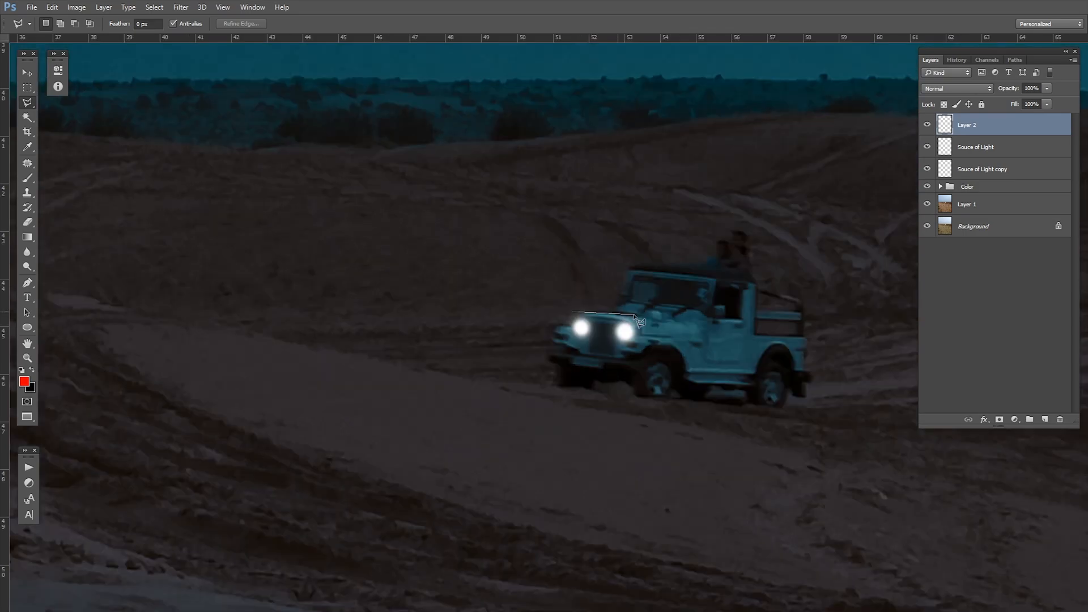
click(628, 351)
click(417, 380)
key(Escape)
Select a beam shape with the Polygonal Lasso, widening from the front jeep's headlights across the sand ahead
click(573, 314)
click(626, 318)
click(644, 333)
click(635, 345)
click(493, 395)
click(273, 422)
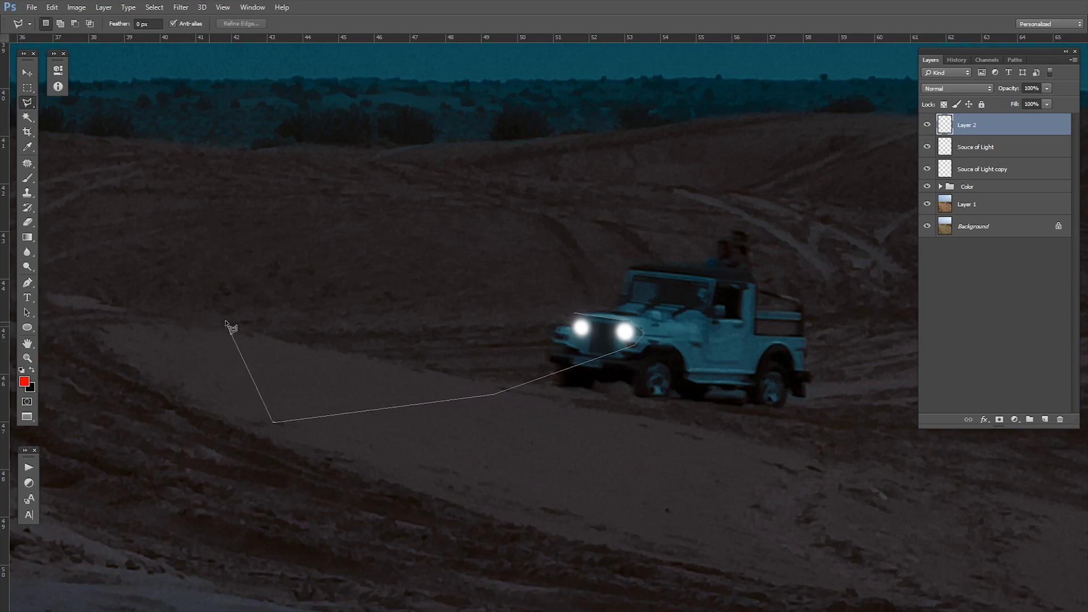
click(220, 300)
click(270, 244)
click(372, 256)
click(575, 314)
alt+click(481, 329)
alt+click(468, 324)
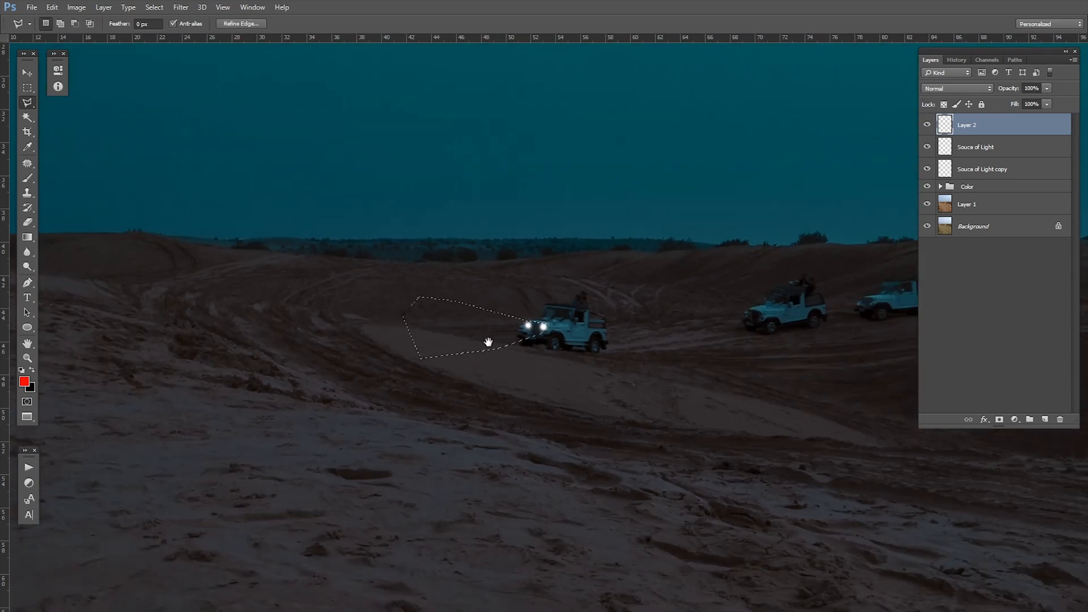
mouse_move(558, 336)
mouse_down()
mouse_move(493, 348)
mouse_move(585, 362)
mouse_move(546, 360)
mouse_up()
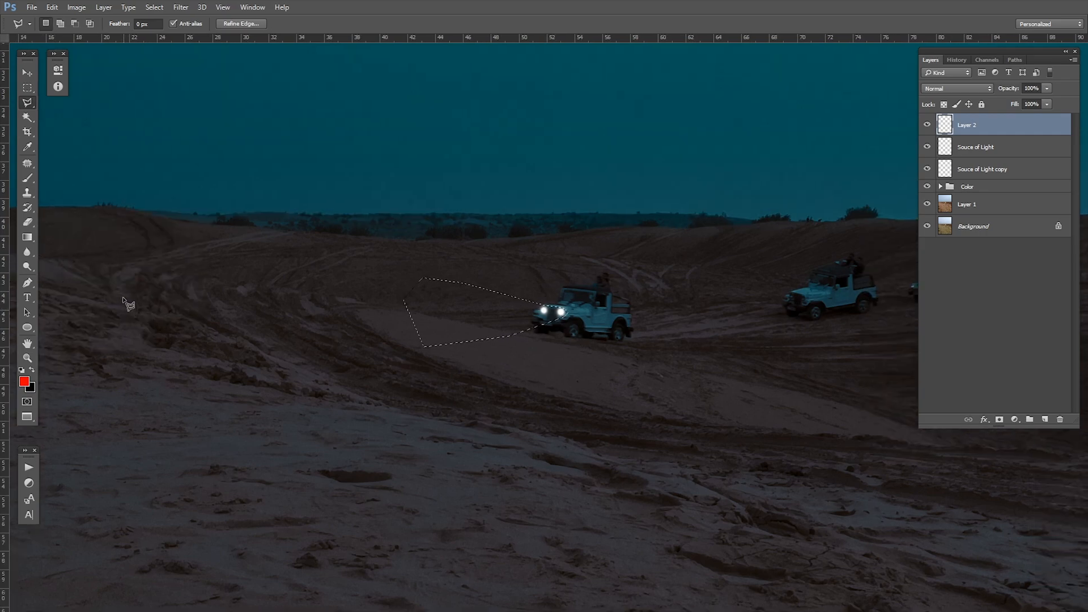
Paint the beam selection with a large soft white brush, fading at its far end, and clear the selection
key(b)
key(d)
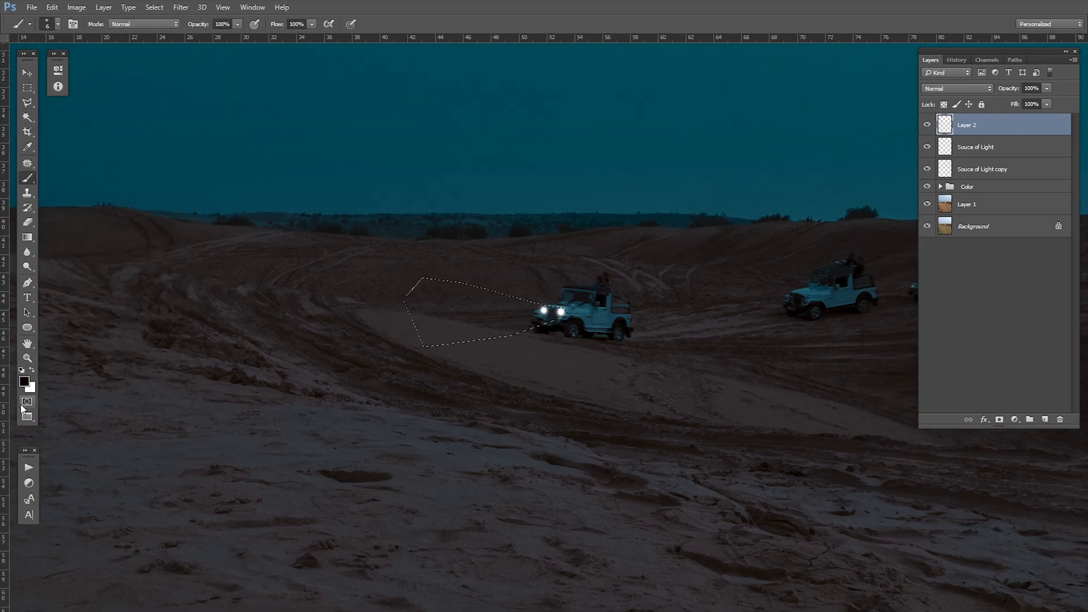
key(x)
mouse_move(419, 316)
mouse_down()
mouse_move(488, 321)
mouse_move(483, 247)
mouse_up()
mouse_move(559, 291)
mouse_down()
mouse_move(498, 311)
mouse_move(522, 311)
mouse_move(507, 313)
mouse_up()
key(ctrl+d)
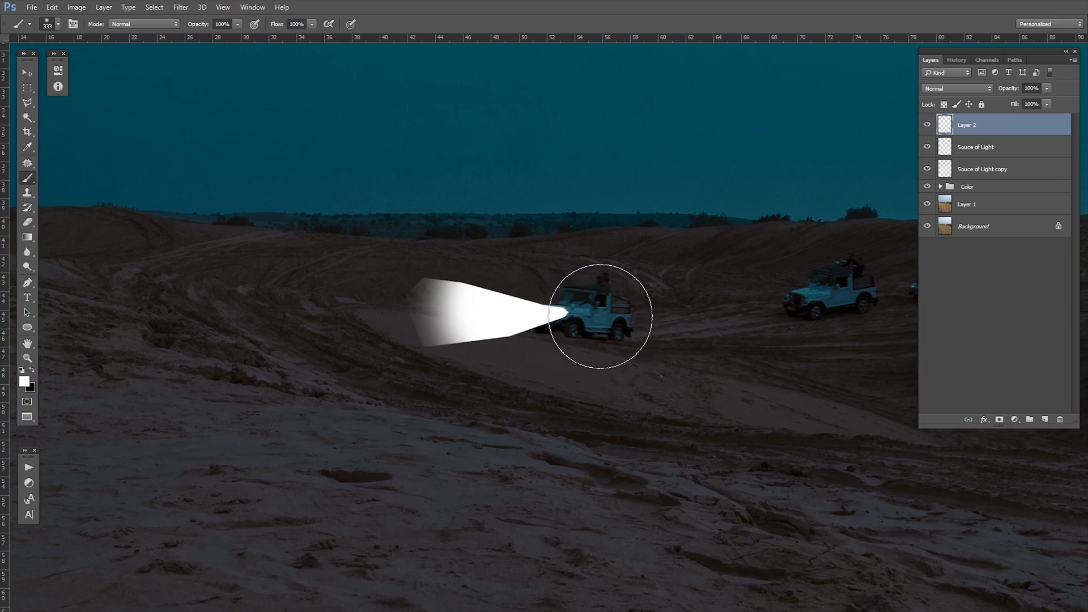
Delete the painted beam layer and add a fresh empty layer on top
key(v)
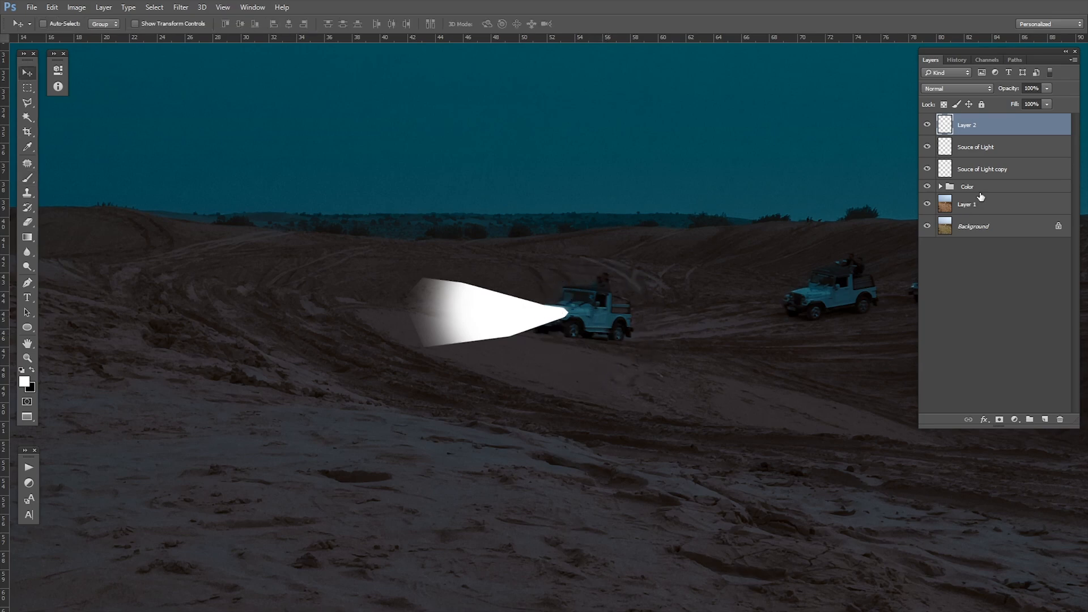
drag(549, 324, 593, 338)
drag(973, 128, 1060, 420)
click(1046, 420)
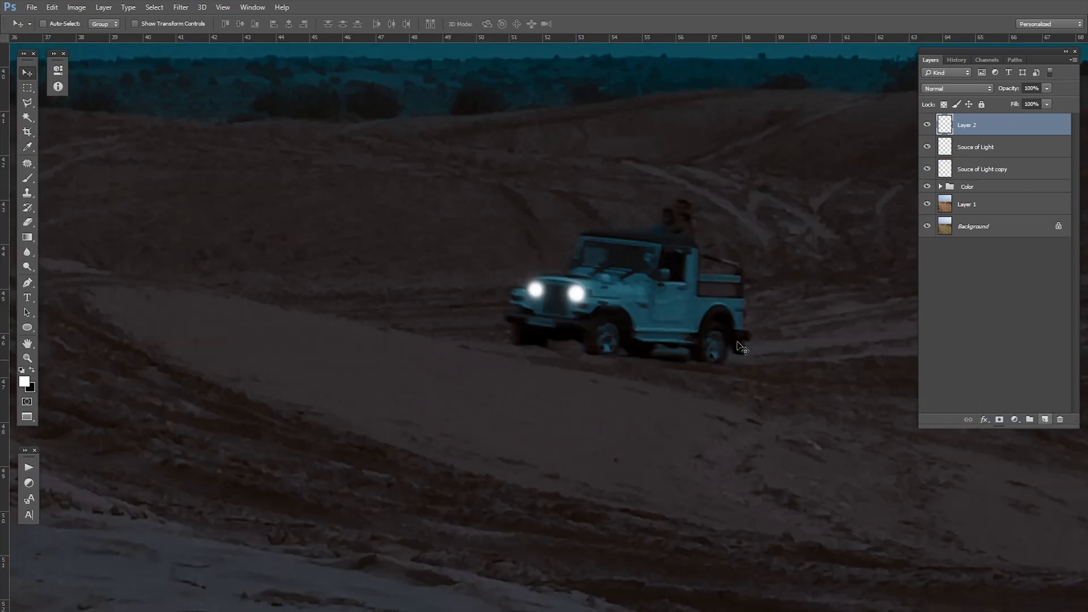
On the empty layer, outline a straight-sided beam from the headlights to the sand ahead with the Polygonal Lasso
click(27, 103)
click(523, 275)
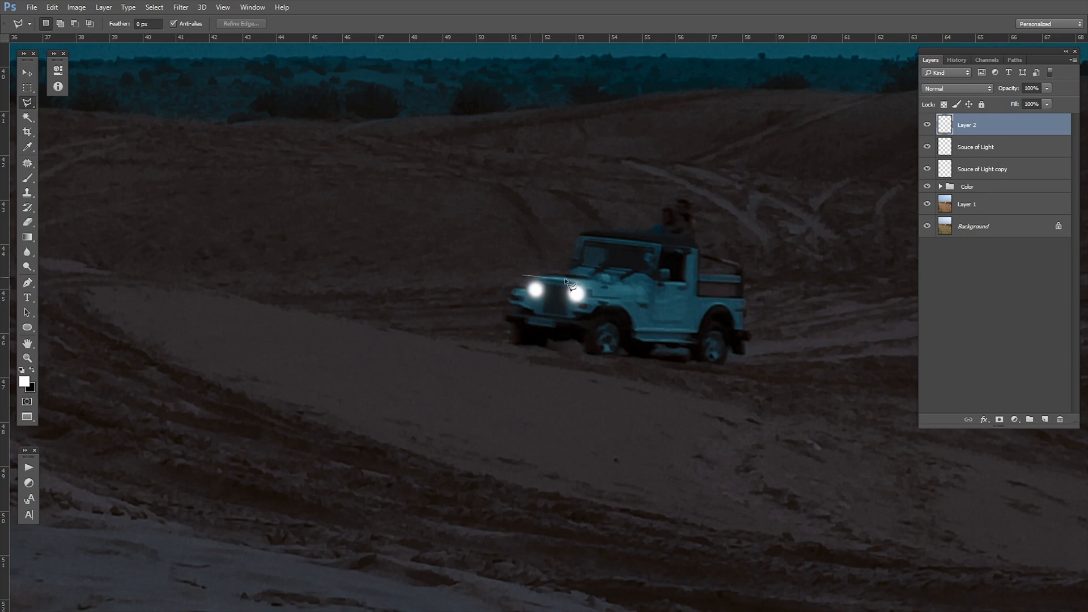
click(592, 294)
click(585, 309)
click(220, 378)
click(145, 308)
click(189, 197)
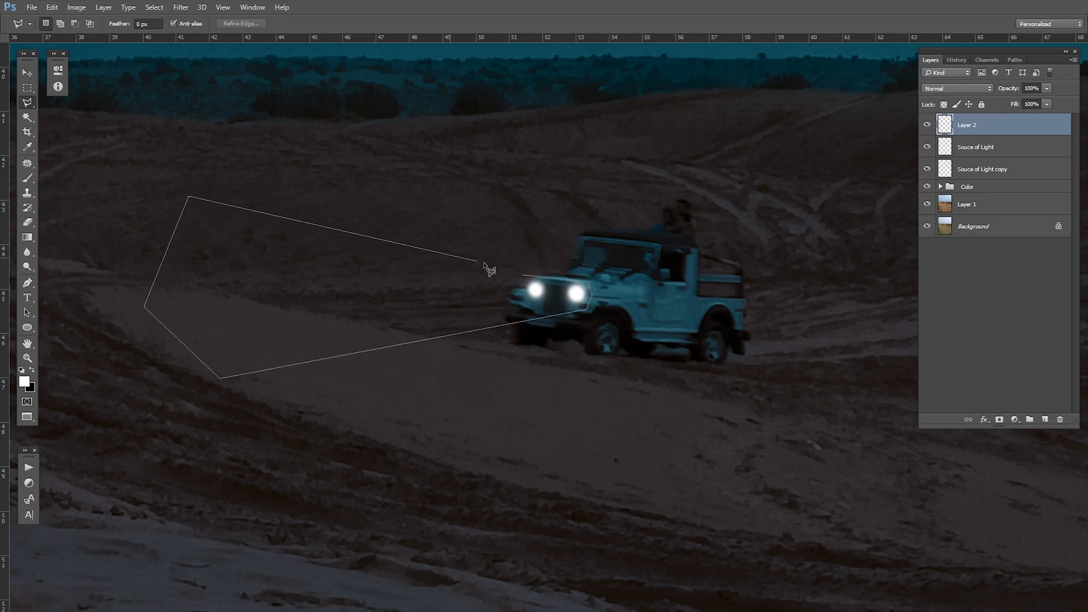
click(522, 276)
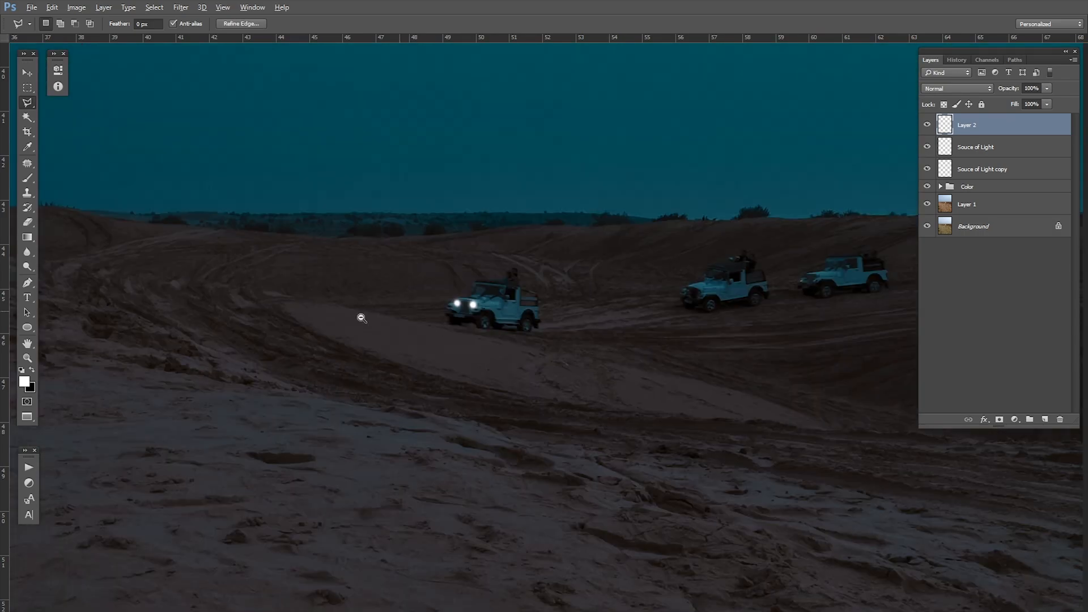
Brush soft white into the straight-sided beam, fading towards its far end, and deselect
key(b)
mouse_move(400, 318)
mouse_down()
mouse_move(470, 305)
mouse_move(468, 316)
mouse_move(447, 301)
mouse_move(428, 315)
mouse_move(416, 290)
mouse_move(403, 323)
mouse_move(402, 293)
mouse_move(445, 371)
mouse_up()
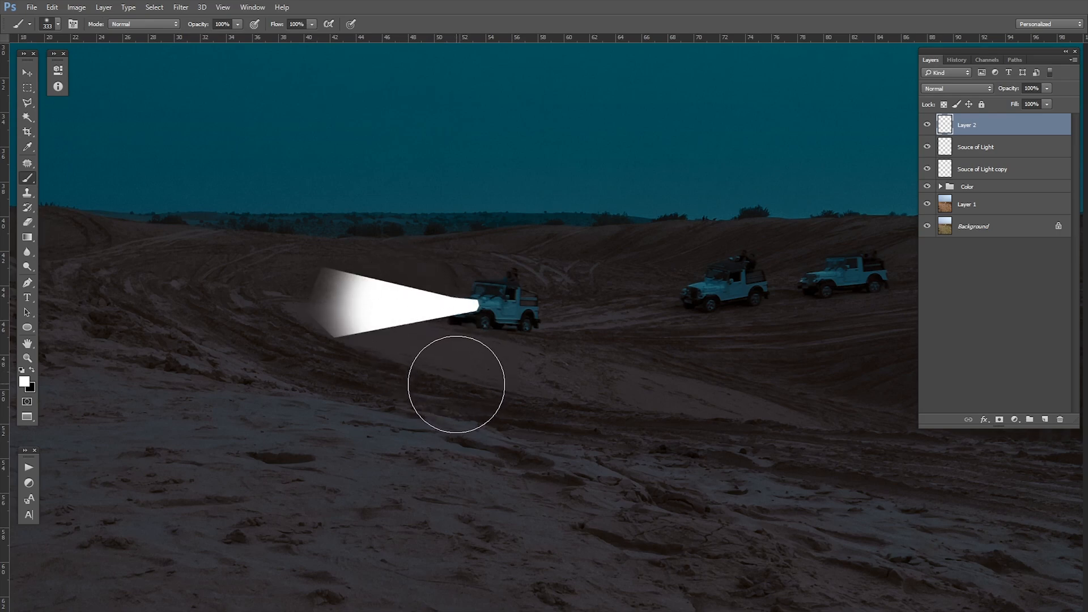
key(ctrl+d)
Apply a Gaussian Blur with a 12.7-pixel radius to the white beam on Layer 2
key(v)
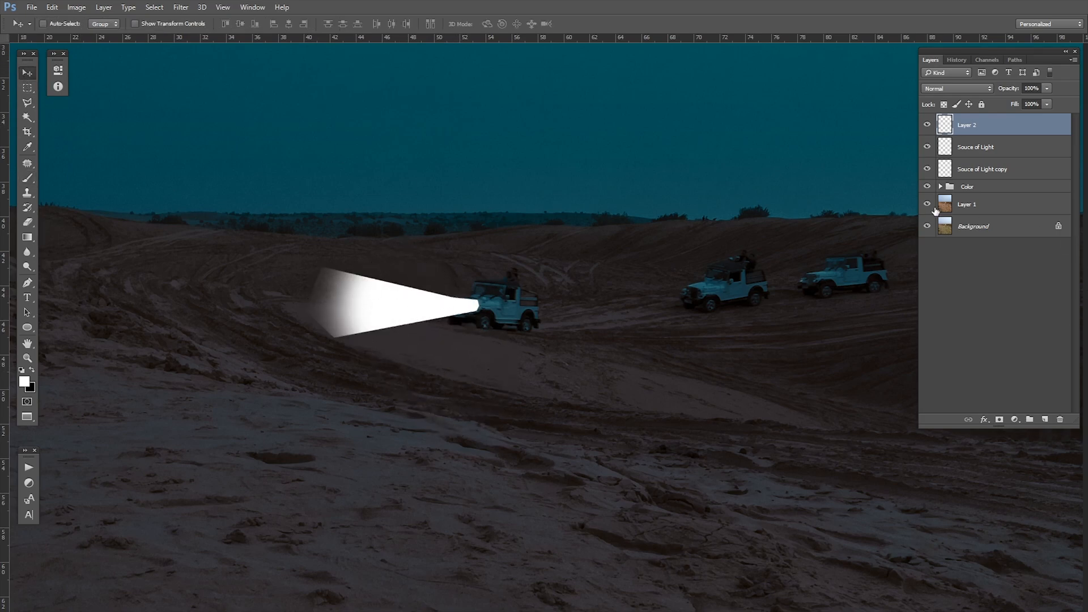
click(182, 6)
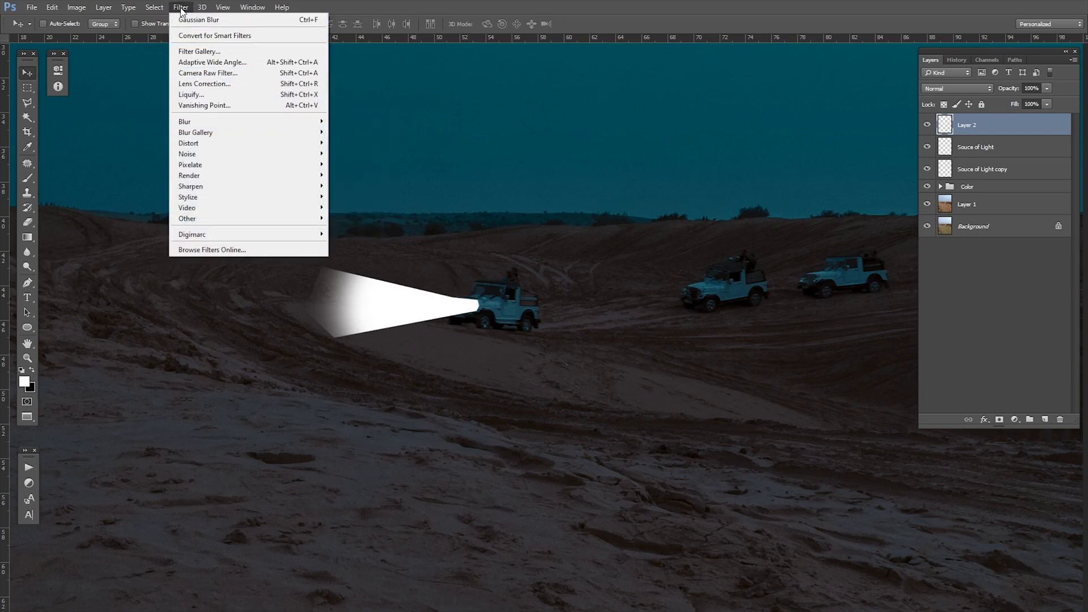
mouse_move(284, 122)
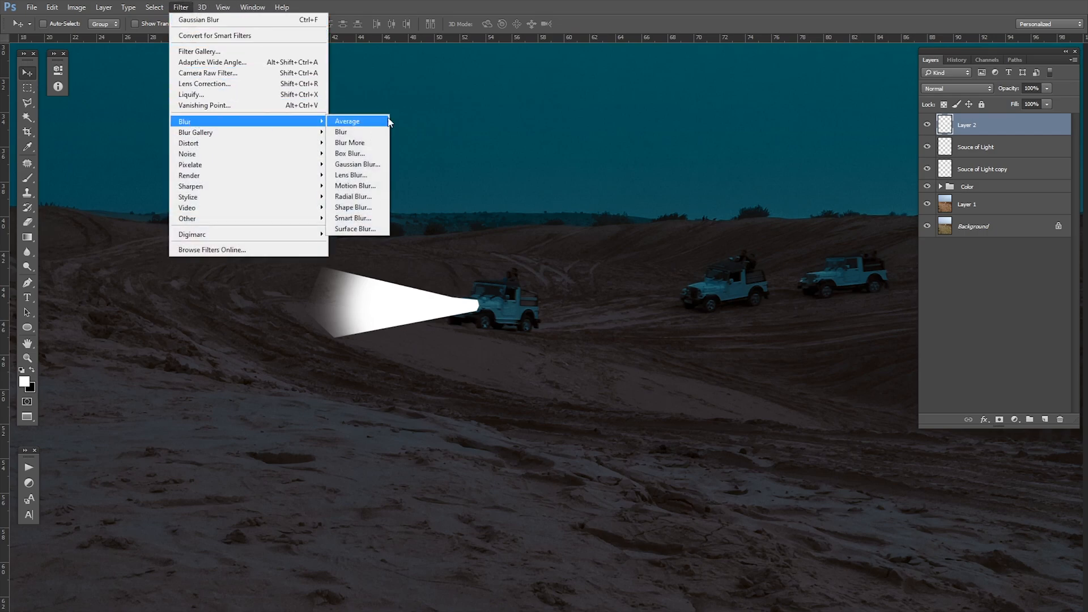
click(379, 169)
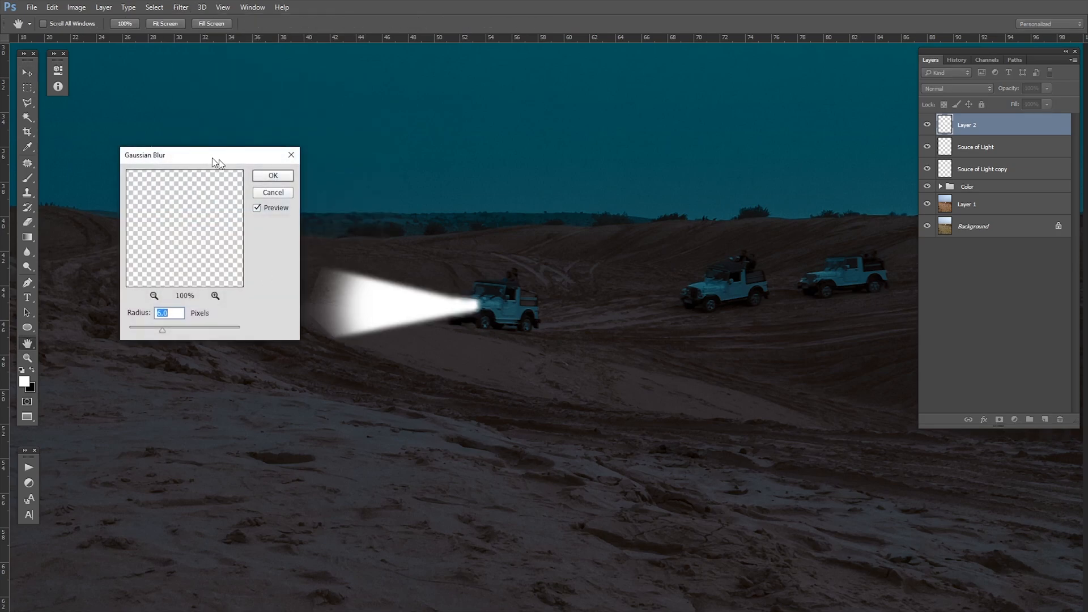
drag(206, 159, 565, 210)
scroll(429, 321, down, 5)
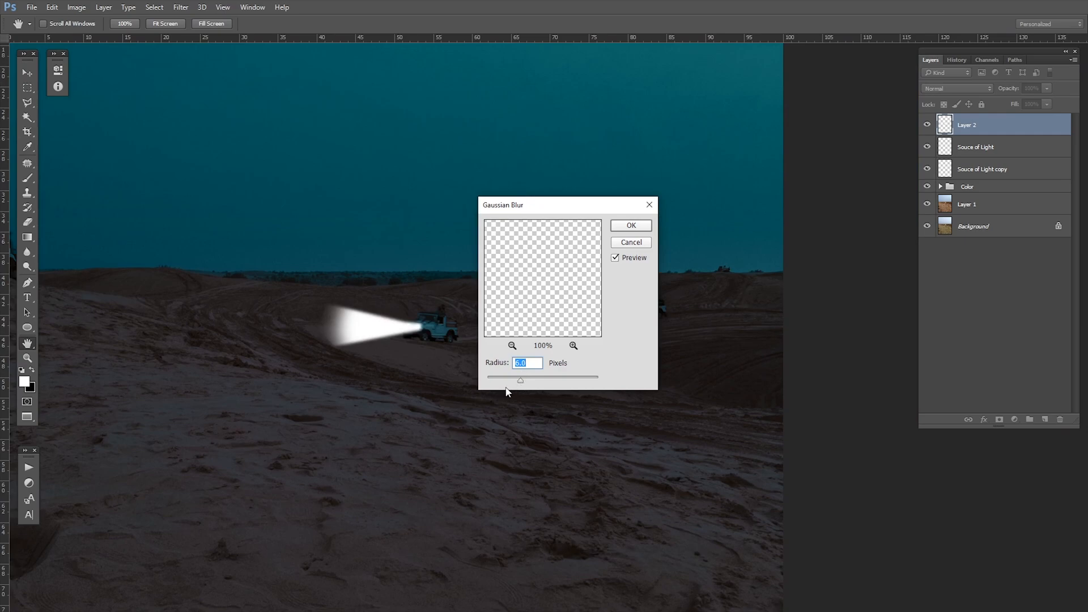
drag(520, 379, 528, 383)
drag(532, 384, 532, 378)
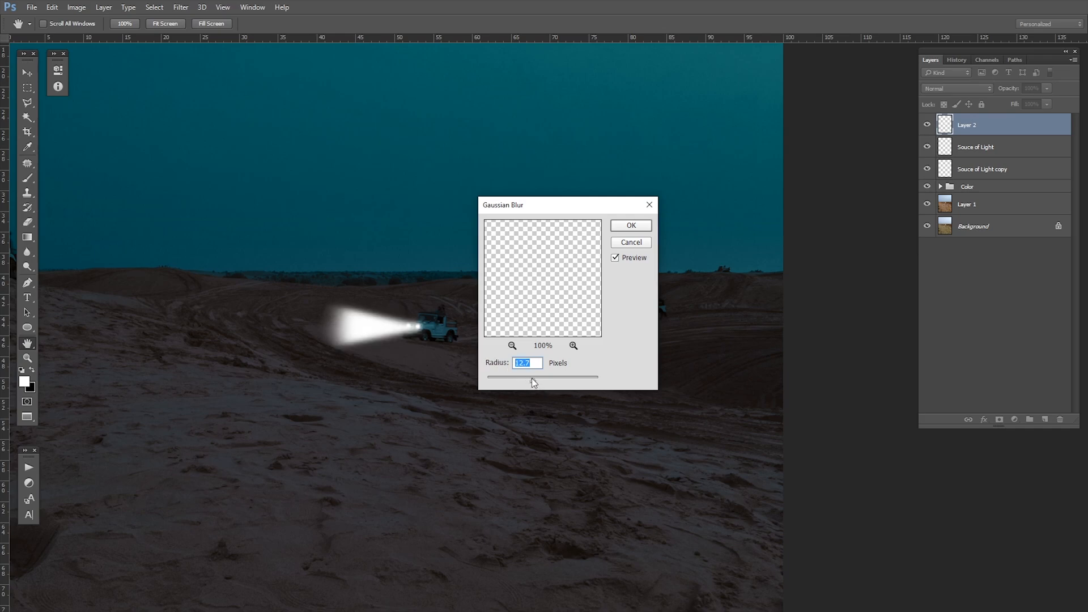
click(637, 228)
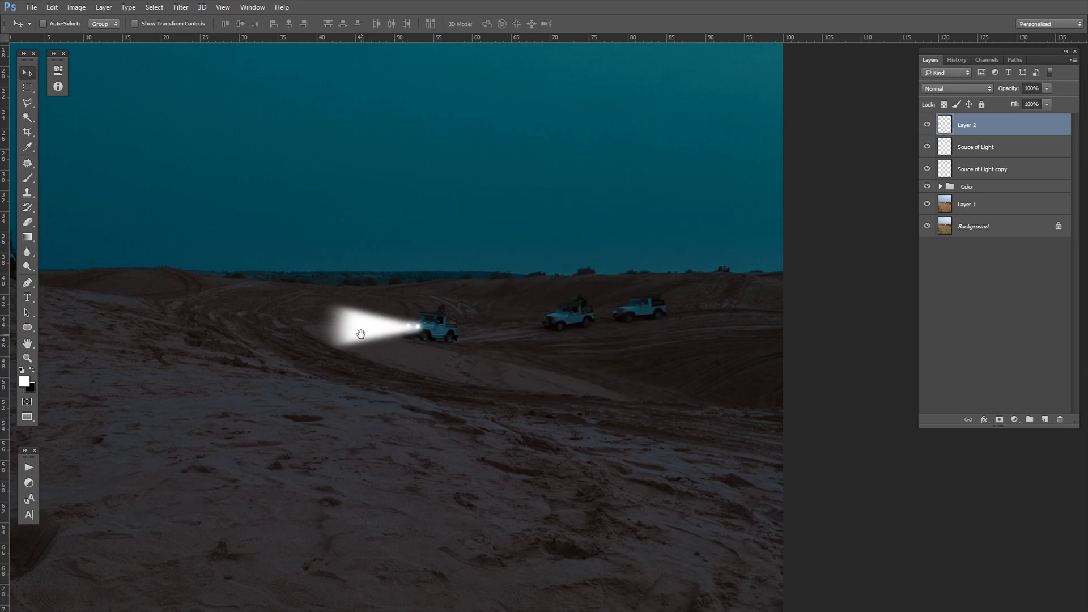
Set the blurred beam layer's blending mode to Overlay
drag(364, 335, 553, 354)
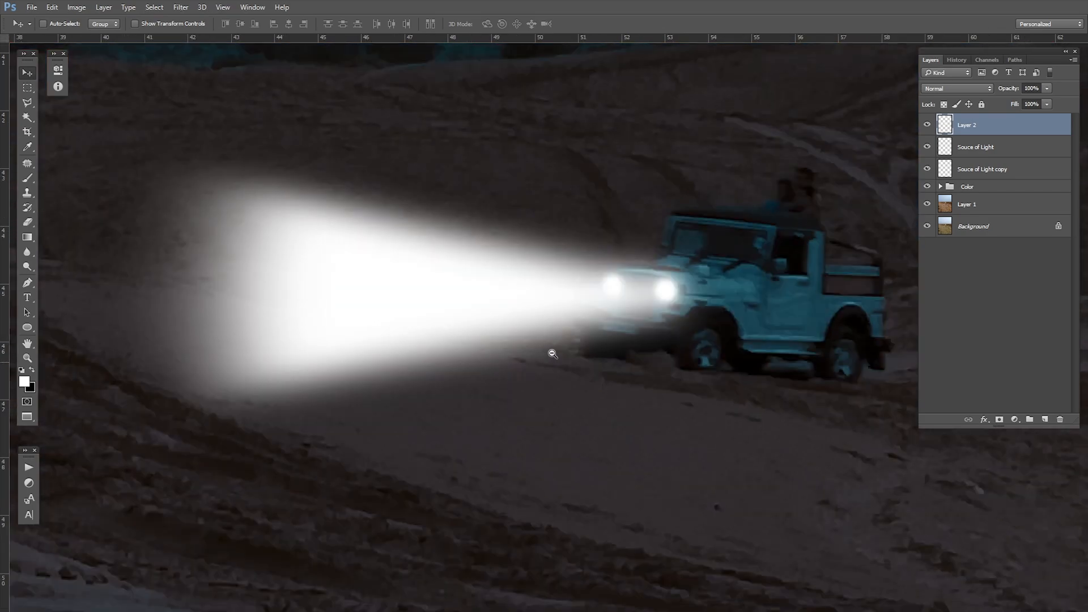
key(ctrl+0)
click(961, 87)
click(935, 201)
drag(731, 262, 596, 250)
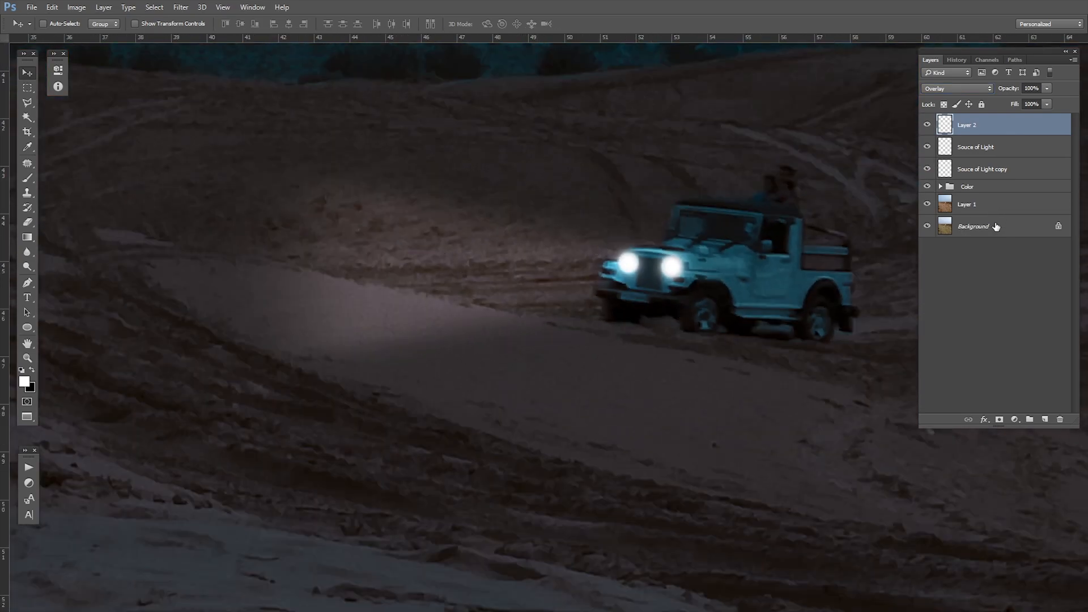
Lower the Overlay beam layer's opacity to about 73%, judging the lit sand at different magnifications
drag(1011, 90, 988, 93)
scroll(739, 281, down, 6)
drag(718, 276, 615, 308)
scroll(615, 309, up, 6)
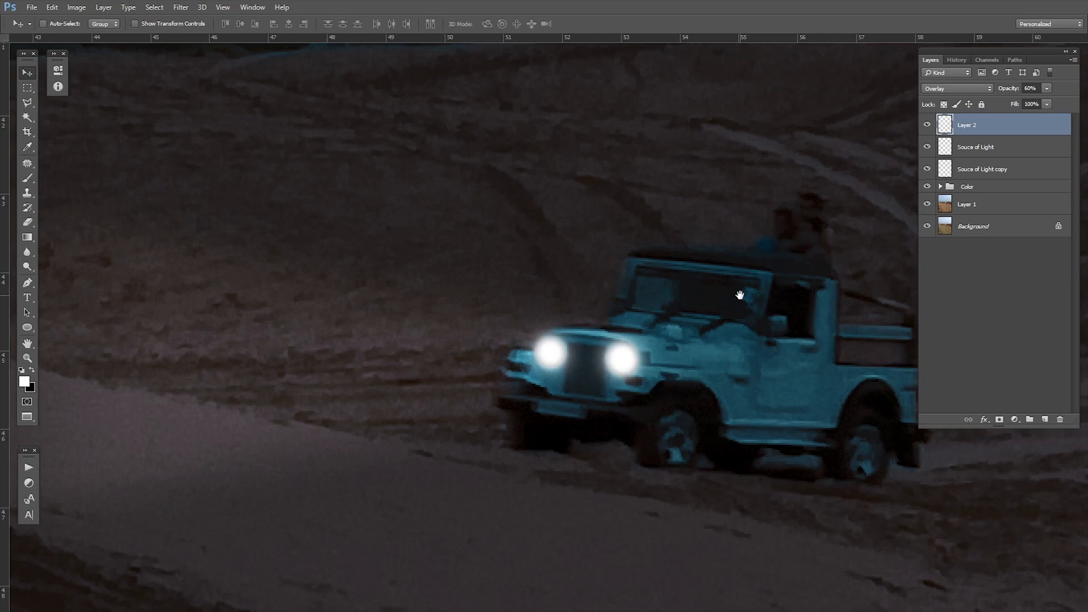
scroll(740, 295, down, 3)
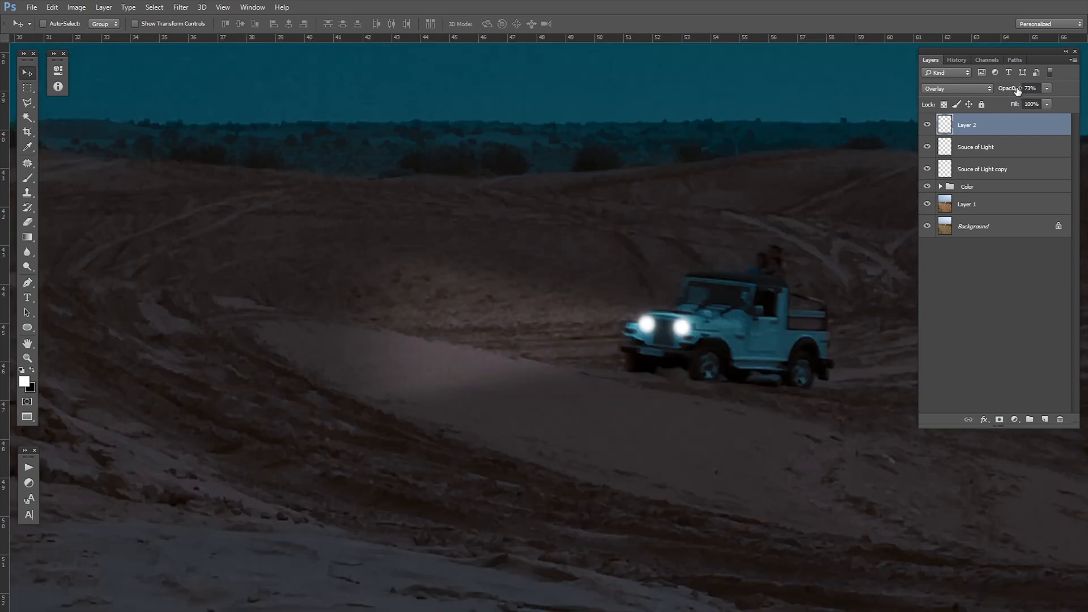
click(1008, 294)
On a new layer above Layer 2, outline a second headlight beam with the Polygonal Lasso around the lit sand
click(1044, 420)
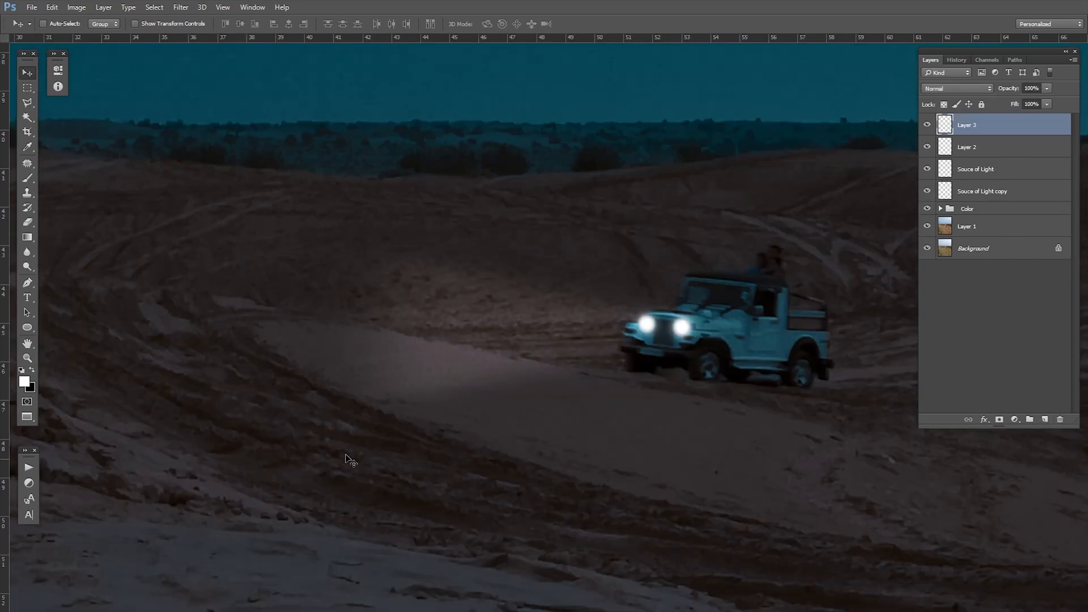
key(l)
click(633, 306)
key(Escape)
click(640, 312)
click(702, 329)
click(691, 338)
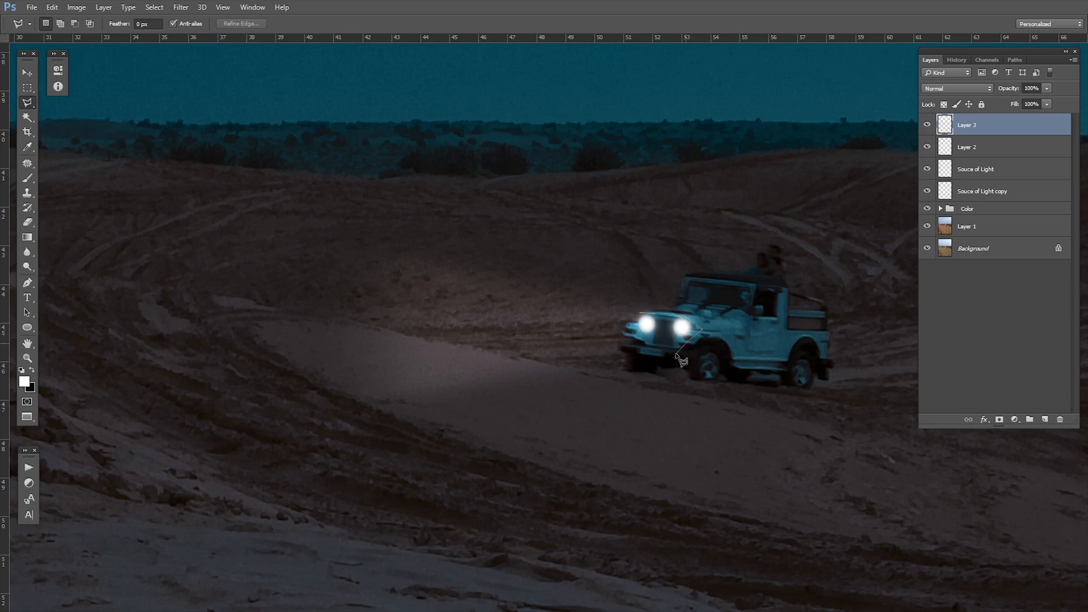
click(394, 395)
click(317, 344)
click(321, 274)
click(361, 226)
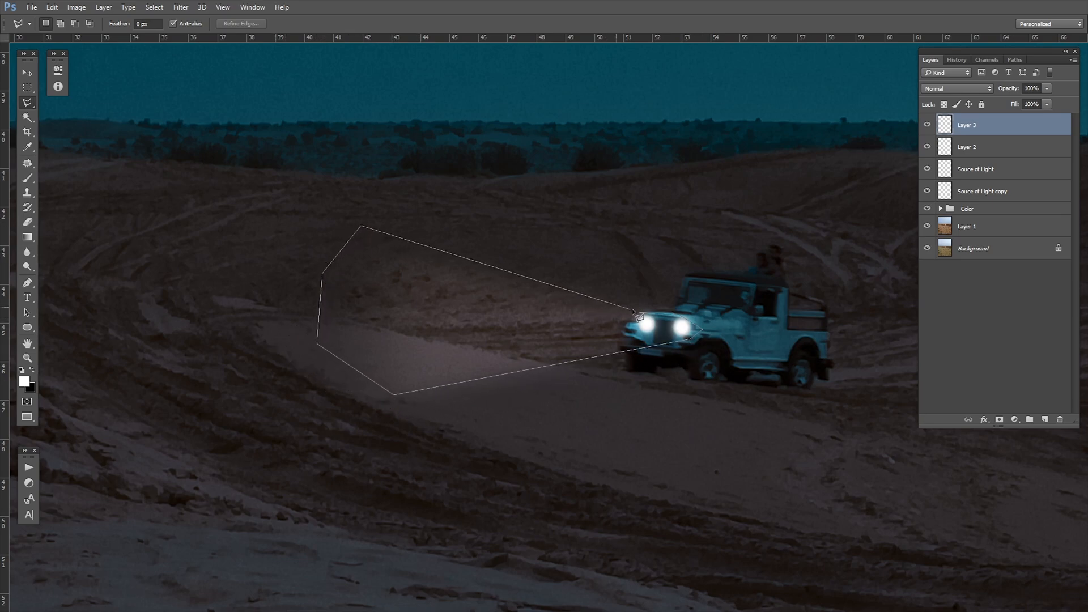
click(676, 313)
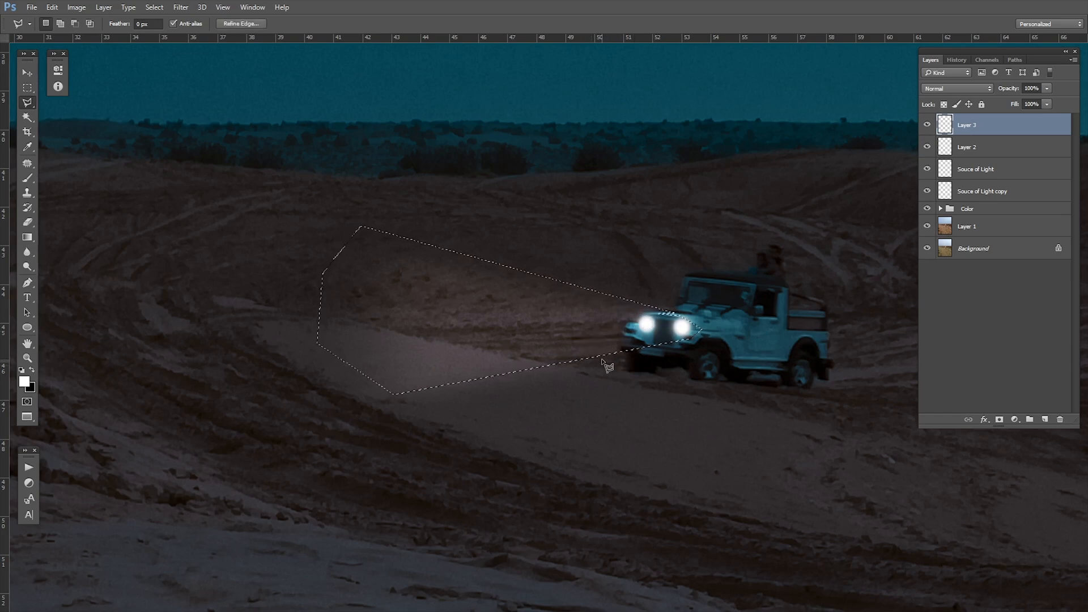
Paint the second beam white with the soft brush, strongest near the headlights, and remove the selection
key(b)
mouse_move(675, 320)
mouse_down()
mouse_move(582, 303)
mouse_move(539, 316)
mouse_move(583, 316)
mouse_up()
key(ctrl+d)
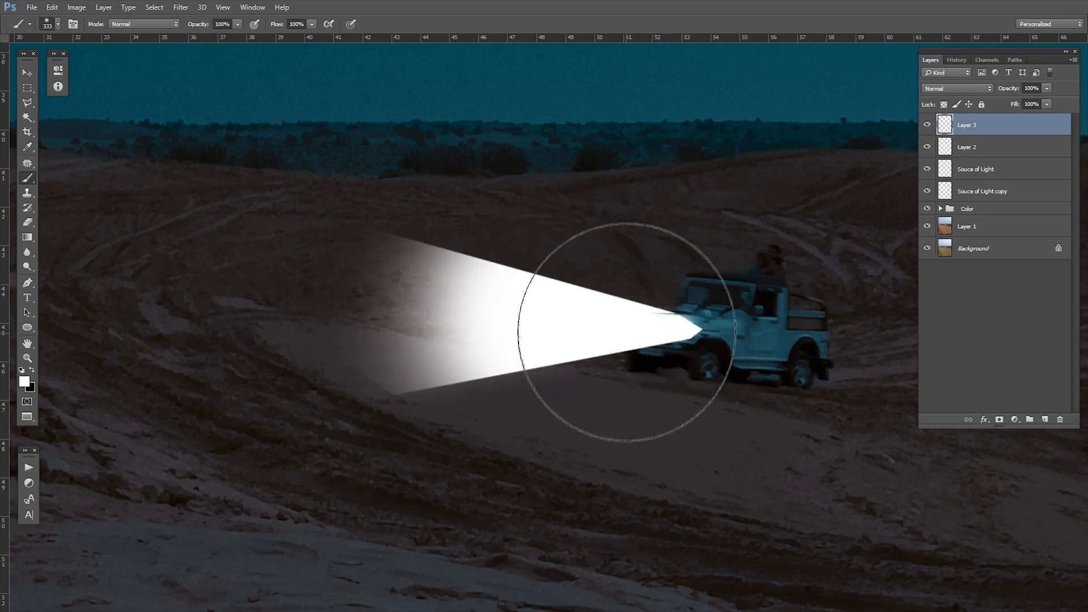
Apply a Gaussian Blur with a radius of 15.5 pixels to the second beam on Layer 3
key(v)
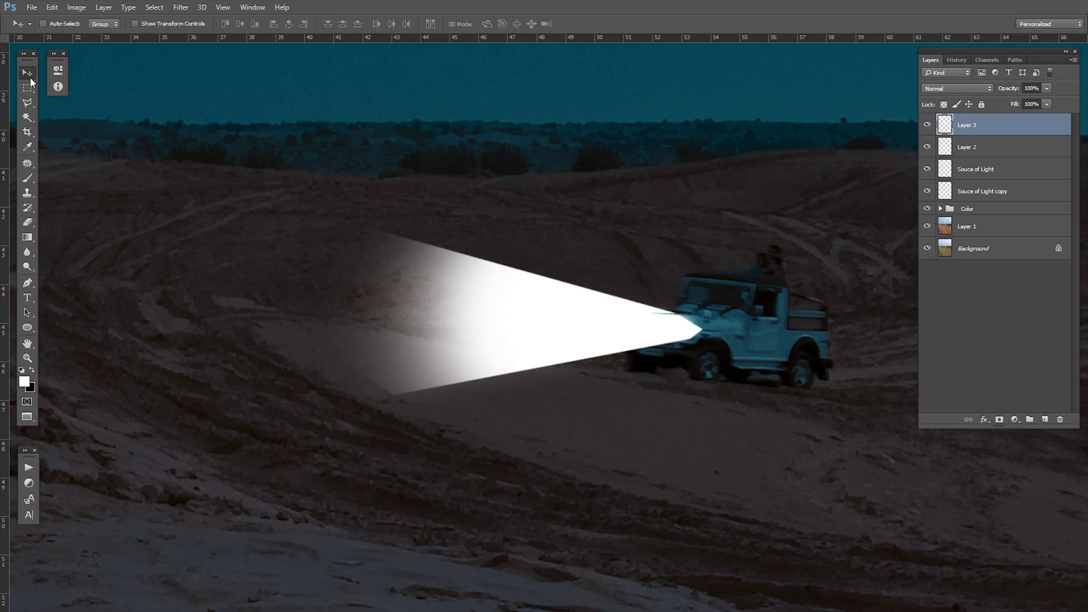
click(181, 8)
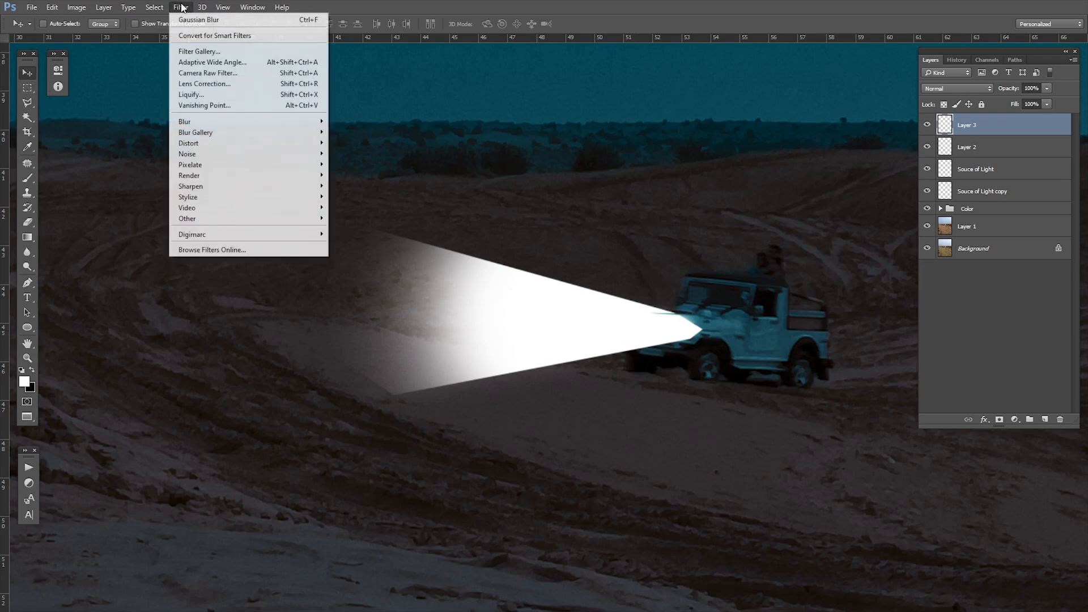
mouse_move(194, 122)
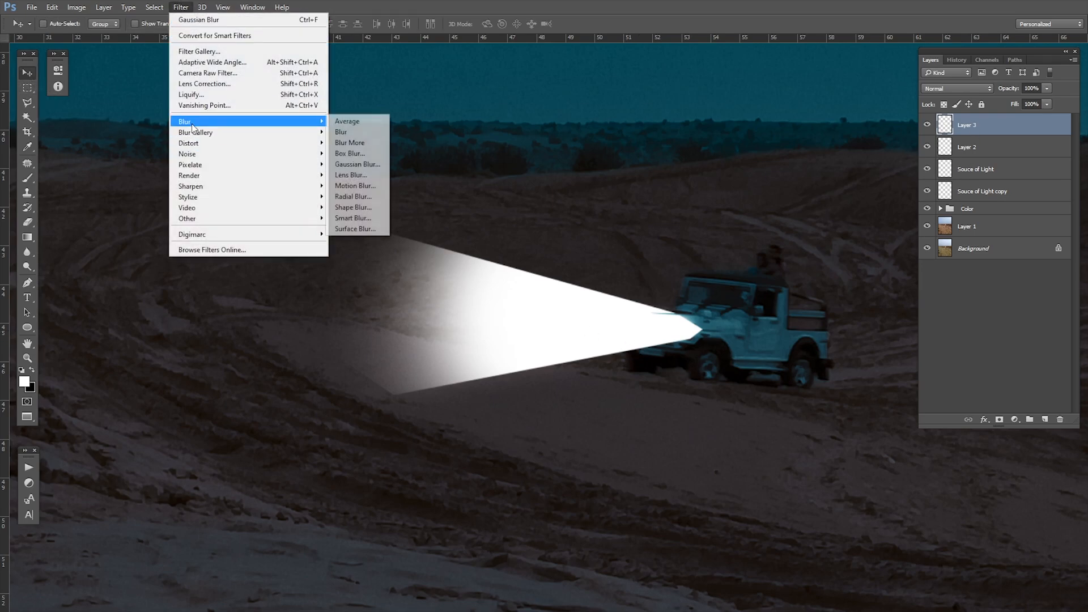
click(353, 164)
scroll(734, 295, down, 4)
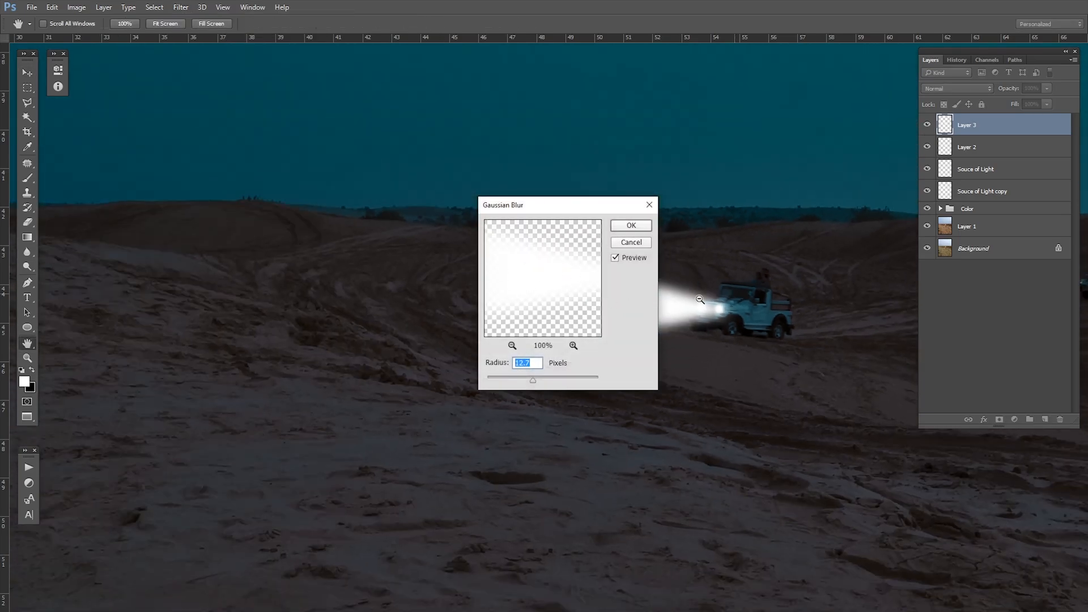
drag(585, 207, 516, 210)
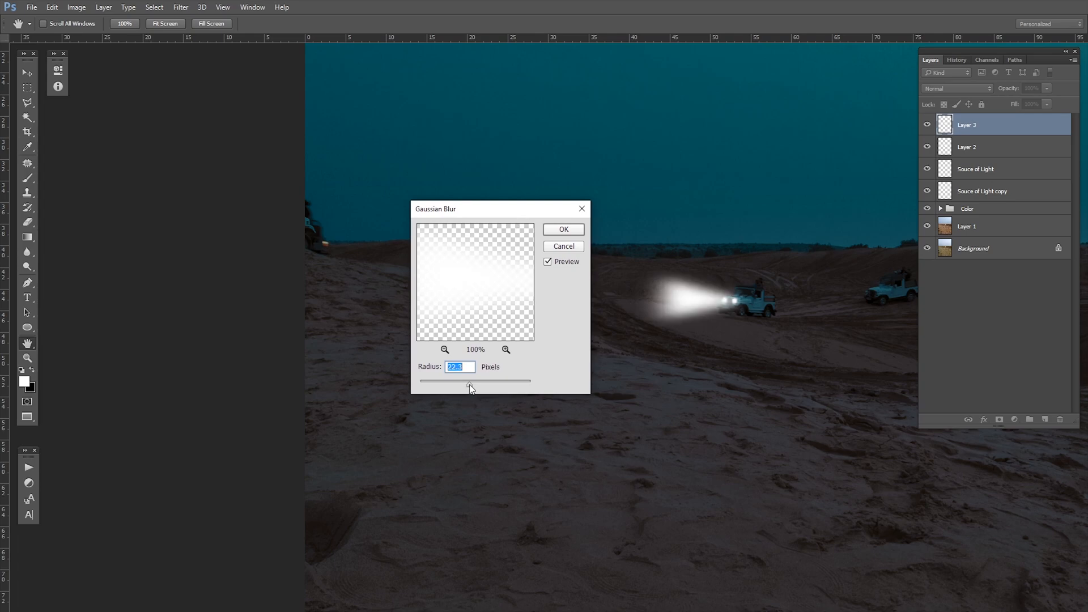
drag(470, 388, 468, 389)
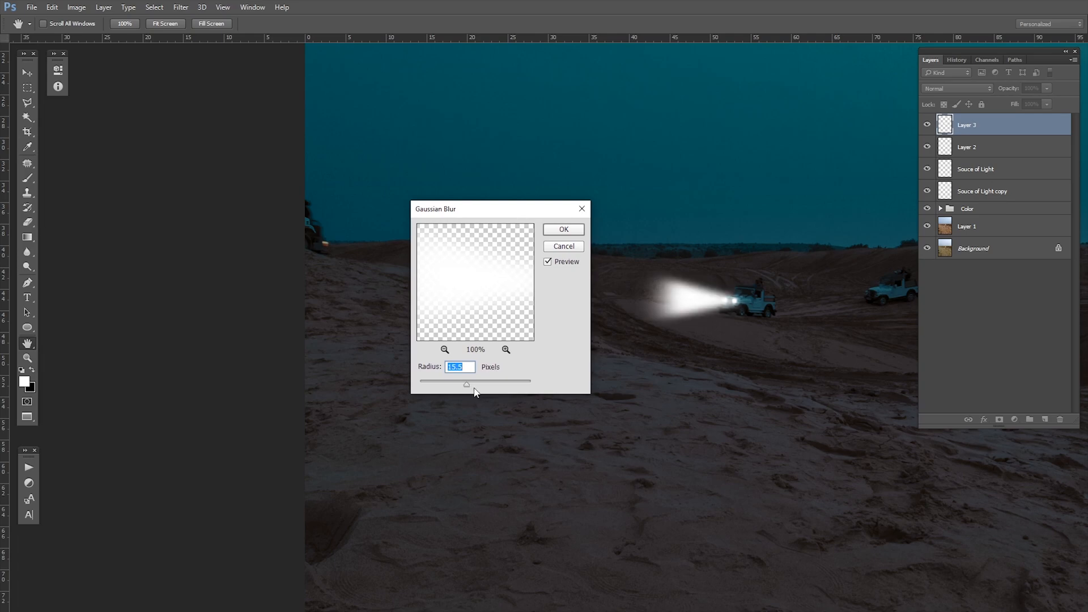
click(580, 234)
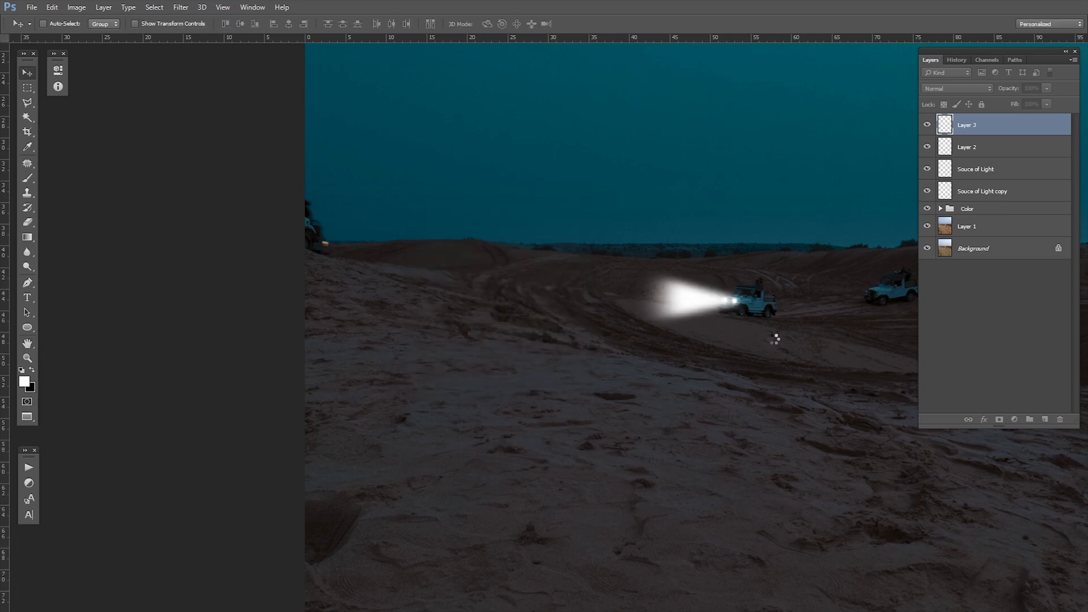
Keep the Layer 3 beam in Normal blending mode and lower its opacity to 85%, judging it at different magnifications
drag(731, 291, 634, 340)
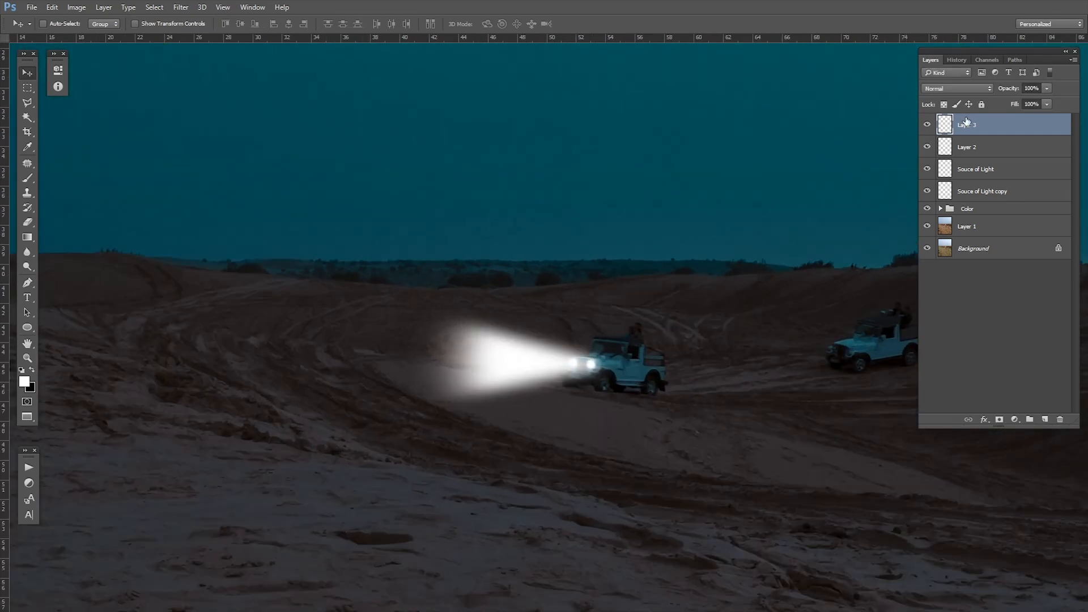
click(949, 89)
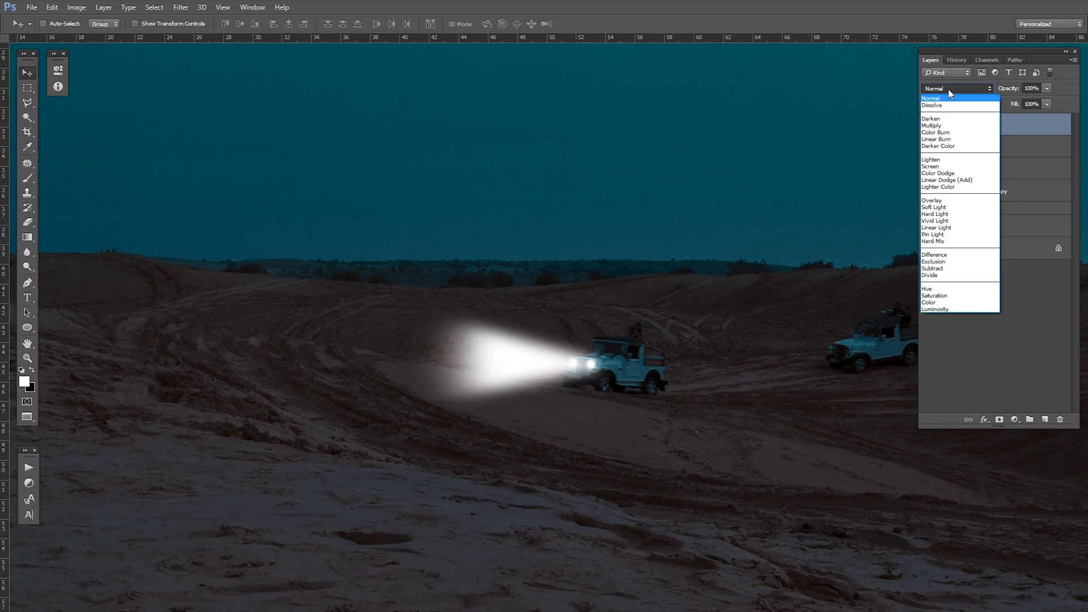
click(950, 92)
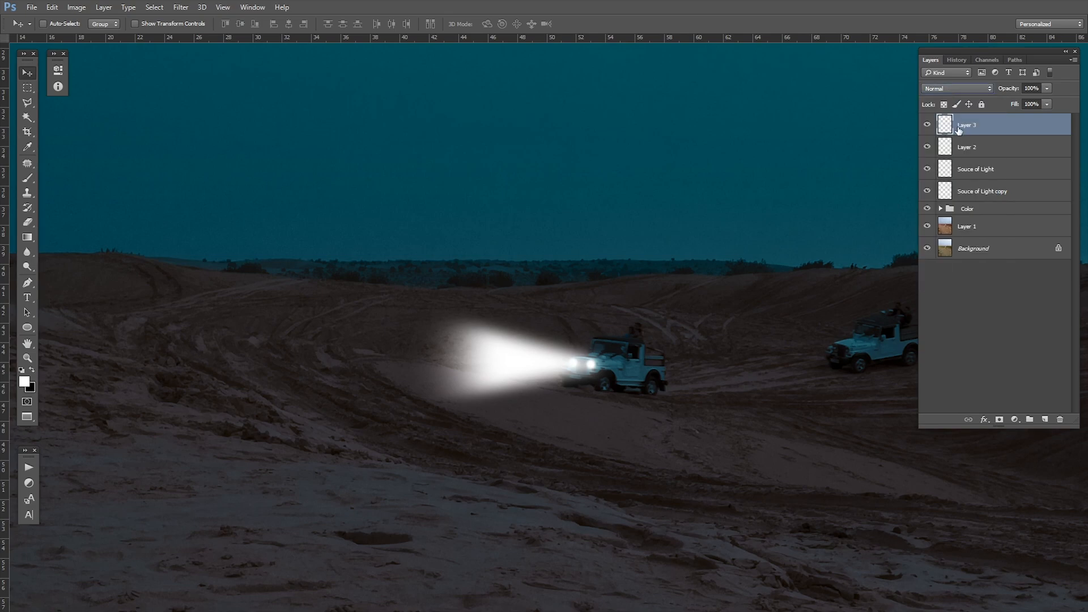
click(956, 89)
click(939, 98)
click(946, 90)
click(954, 95)
mouse_move(1014, 89)
mouse_down()
mouse_move(952, 97)
mouse_move(1001, 90)
mouse_up()
drag(786, 281, 743, 345)
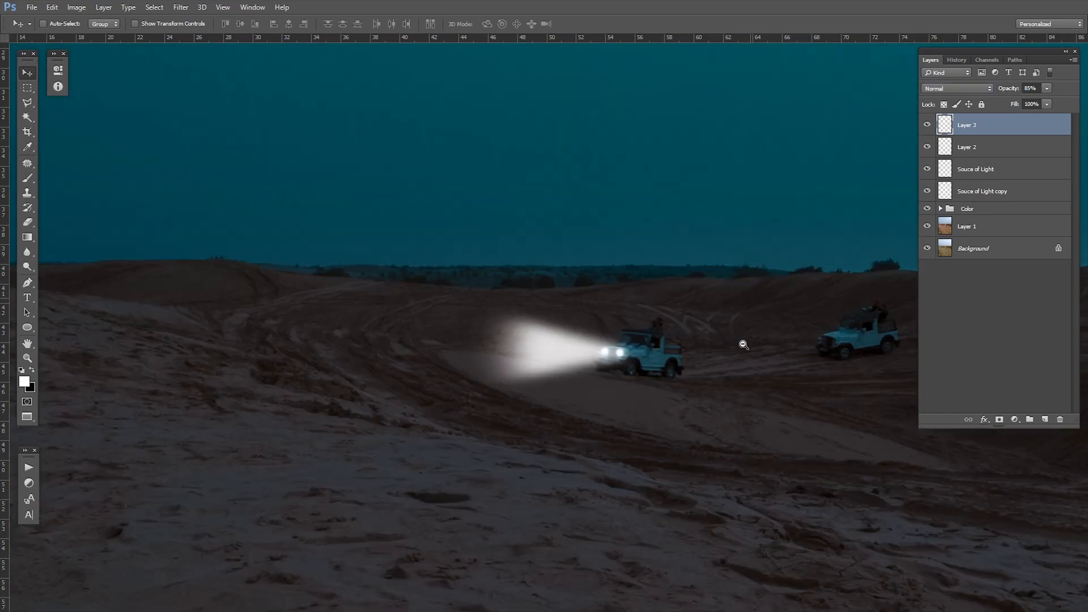
drag(594, 351, 623, 290)
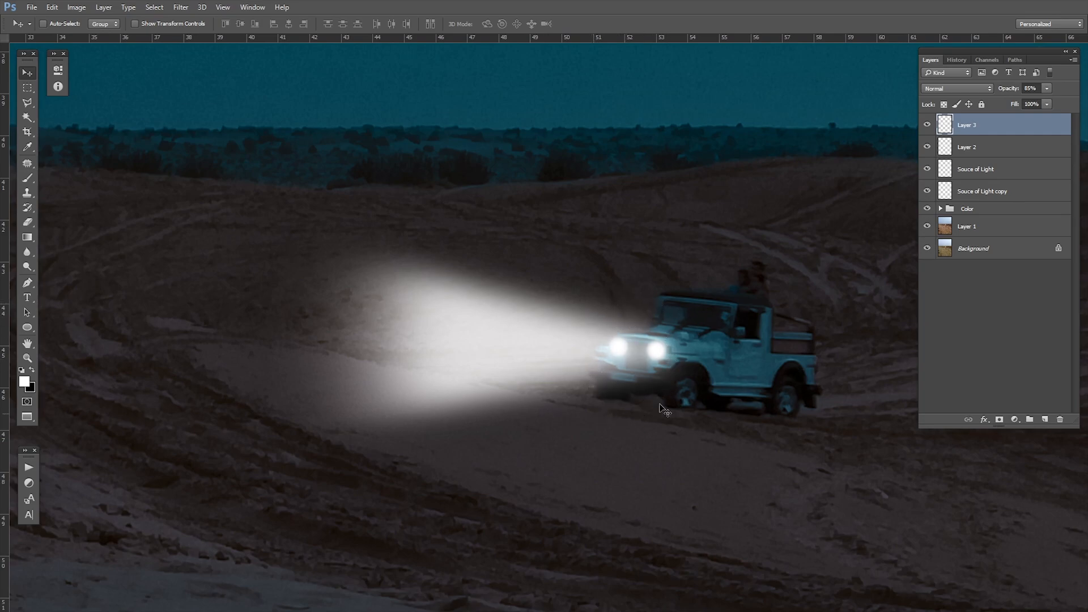
drag(422, 343, 578, 322)
alt+click(607, 320)
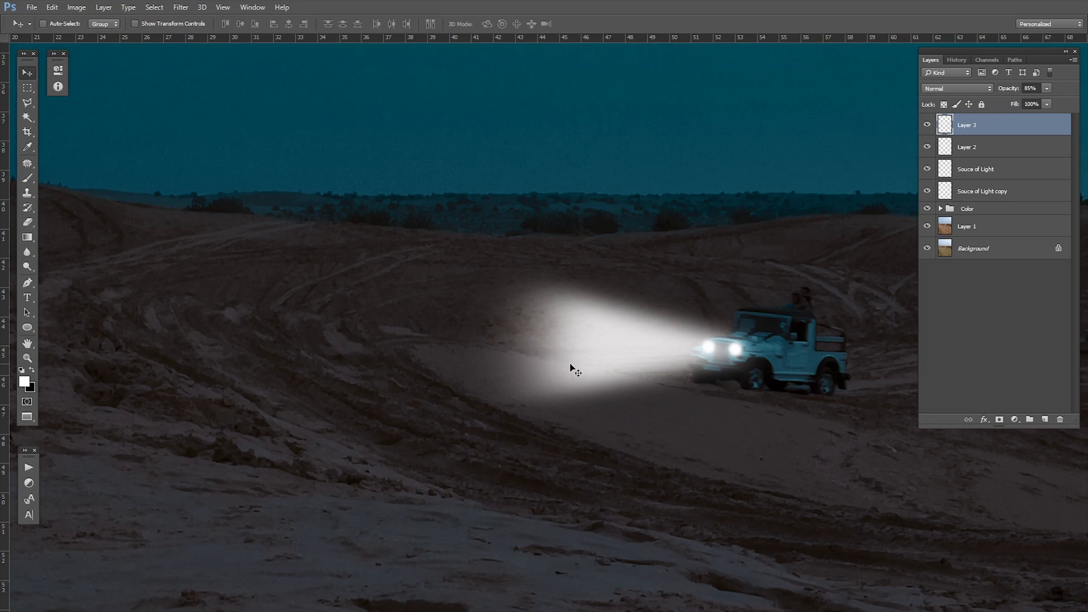
key(b)
mouse_move(706, 352)
mouse_down()
mouse_move(556, 370)
mouse_move(611, 367)
mouse_up()
click(599, 354)
key(ctrl+z)
On a new layer above Layer 3, outline a third beam with the Polygonal Lasso around the lit sand and headlights
drag(700, 343, 645, 350)
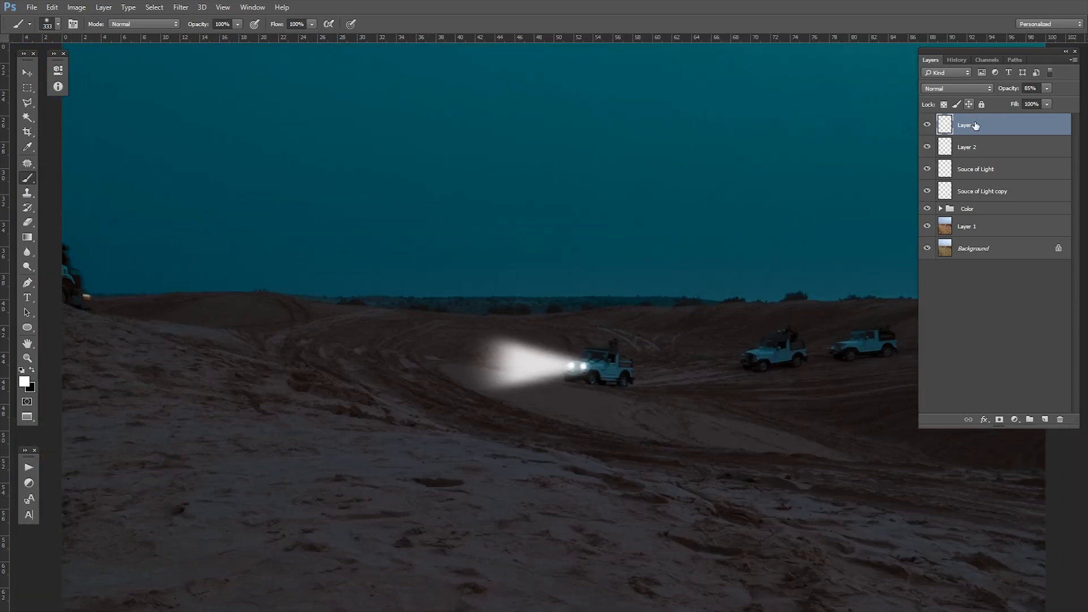
click(1045, 419)
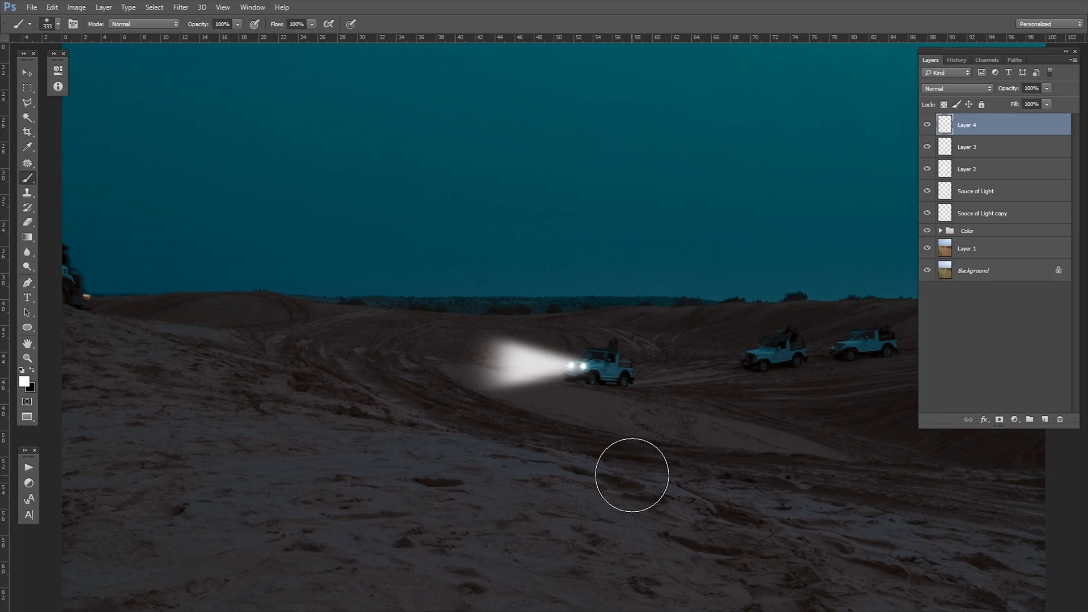
click(27, 103)
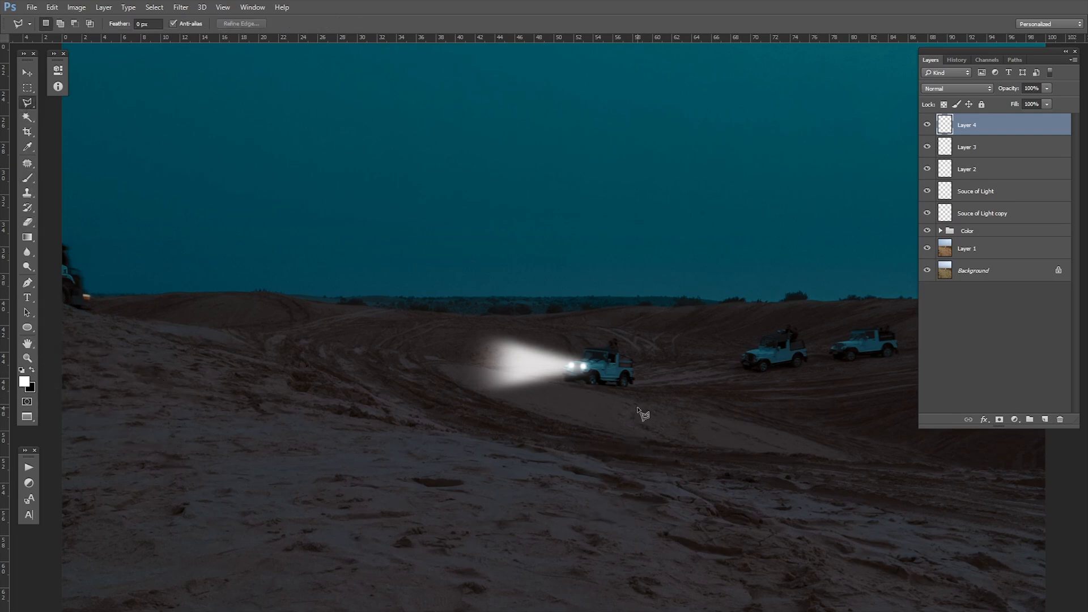
drag(583, 380, 617, 387)
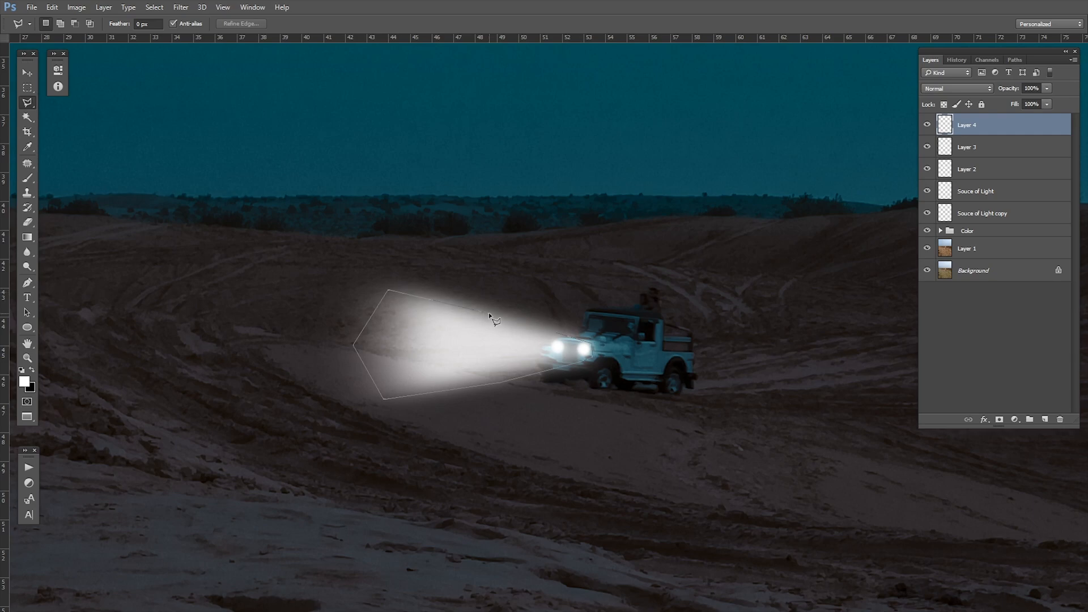
double_click(558, 330)
Paint the third beam selection white with the soft brush near the headlights, and remove the selection
key(b)
drag(527, 333, 546, 335)
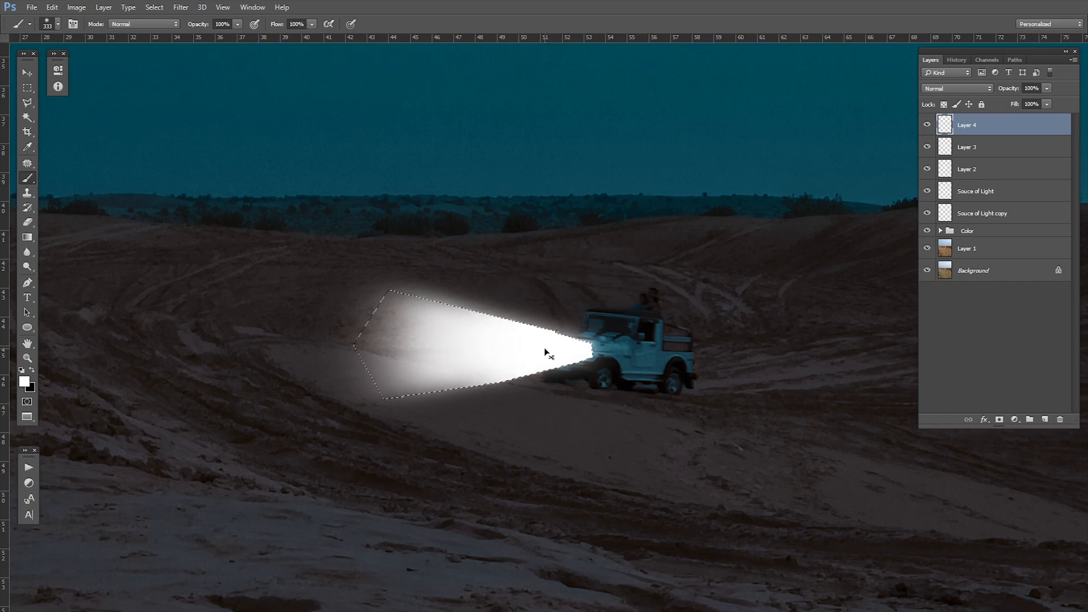
key(ctrl+d)
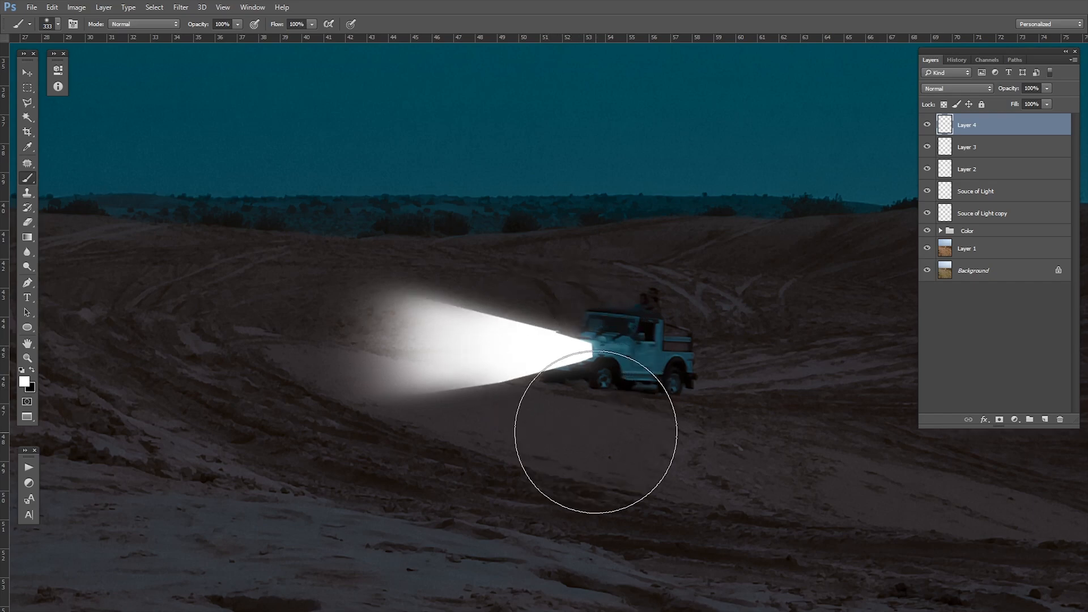
Apply an 11-pixel Gaussian Blur to the beam on Layer 4 and shift it slightly toward the jeep
key(v)
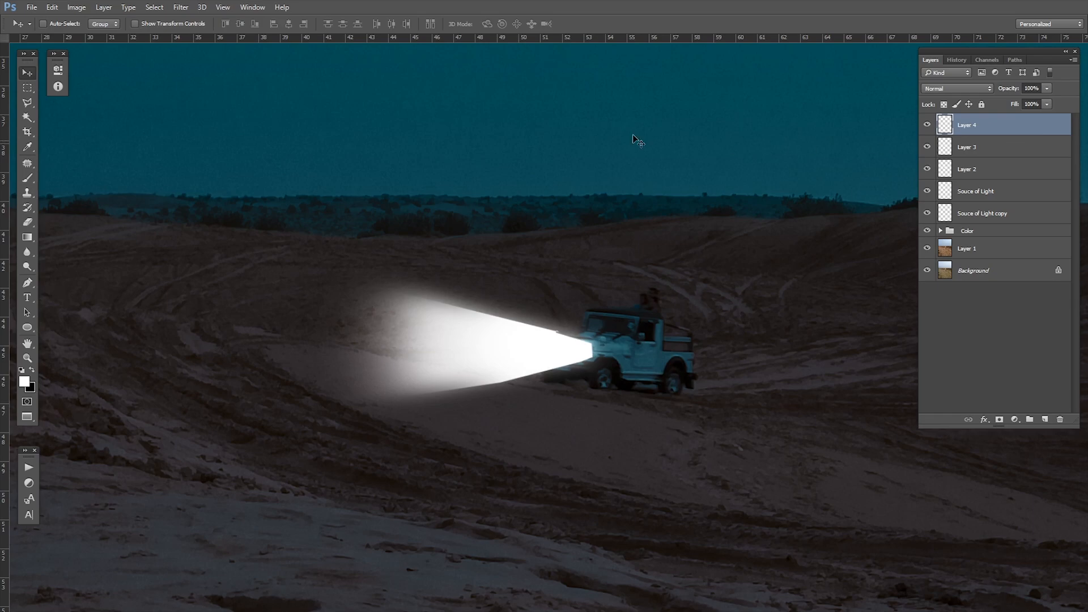
click(181, 7)
mouse_move(228, 122)
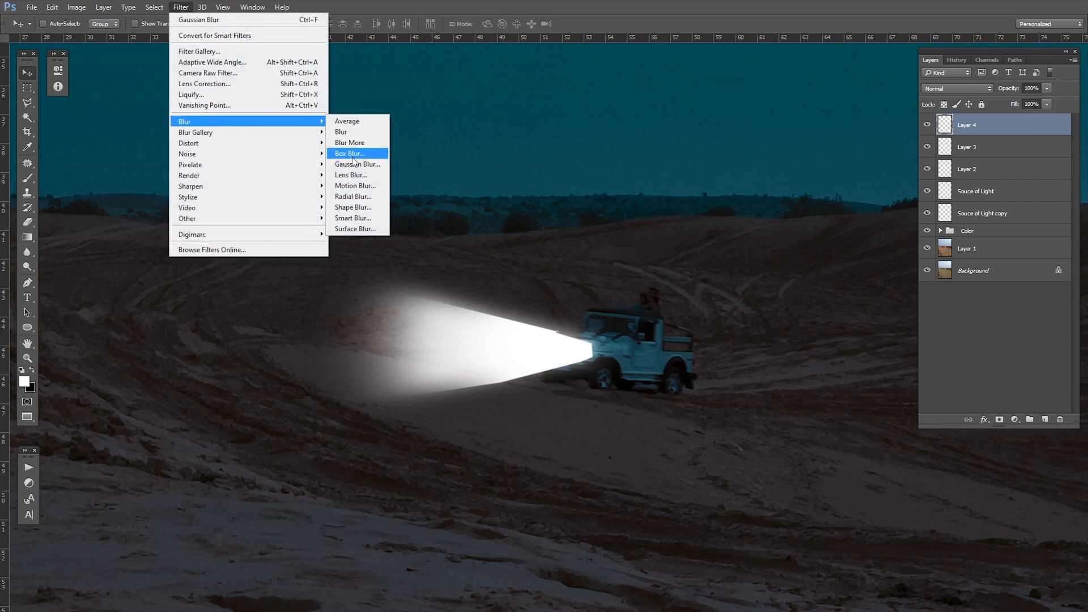
click(353, 163)
drag(491, 214, 829, 179)
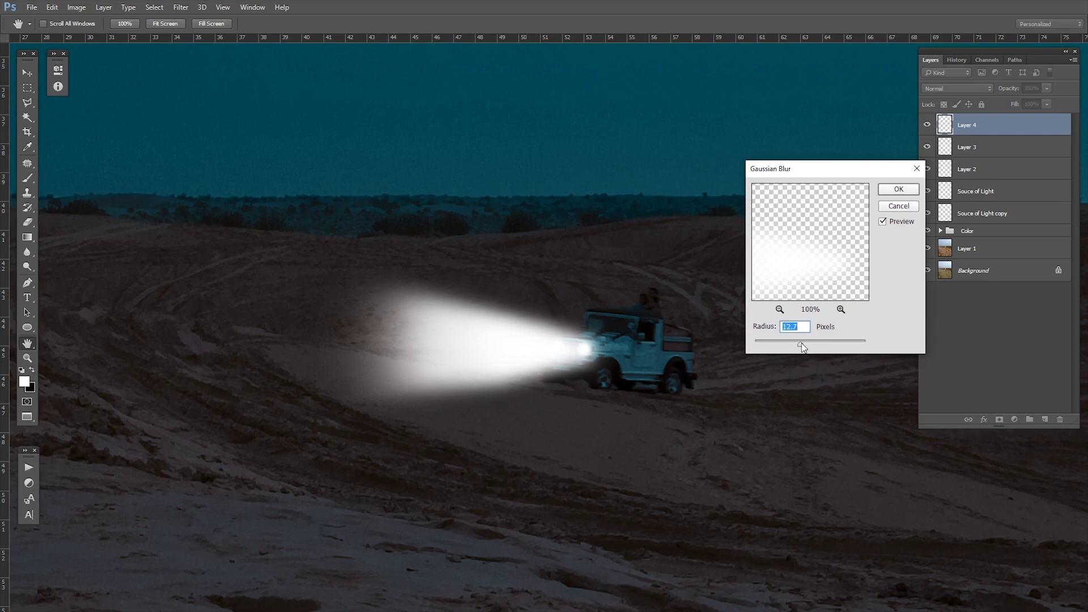
text(11)
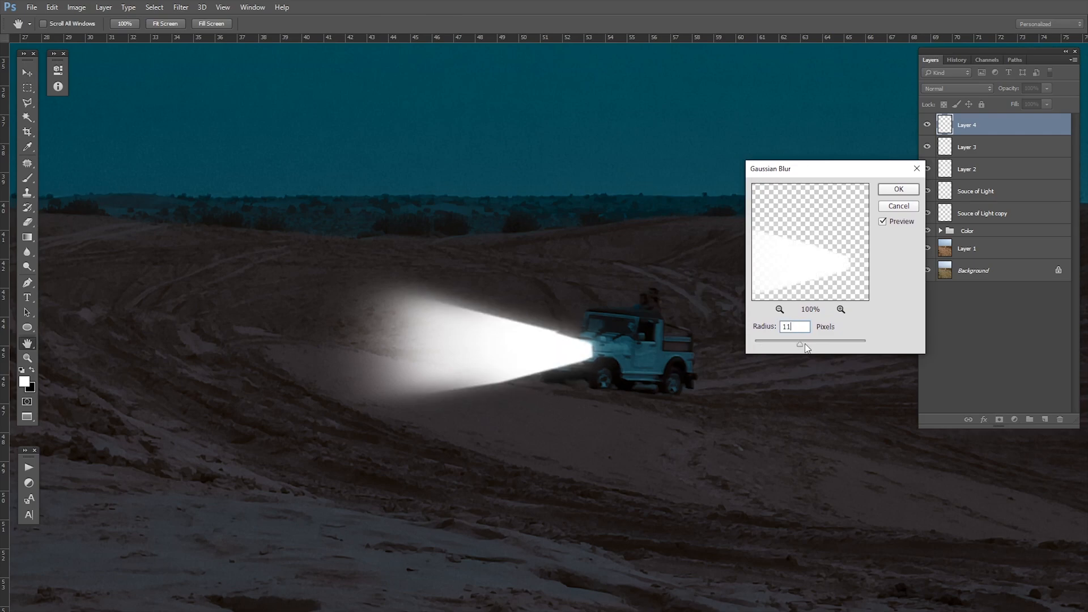
click(892, 190)
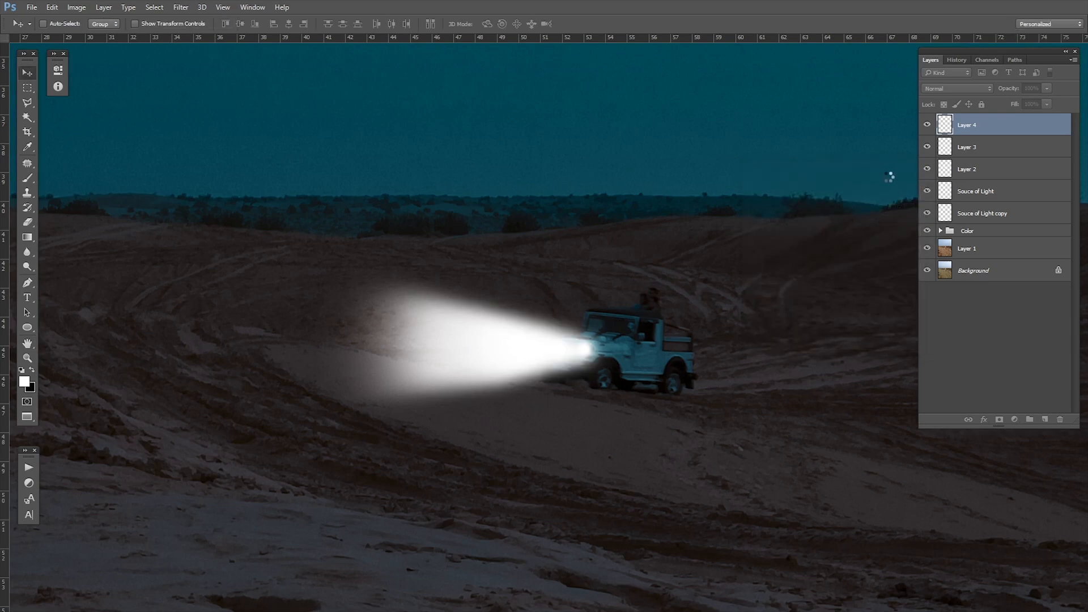
drag(574, 356, 582, 356)
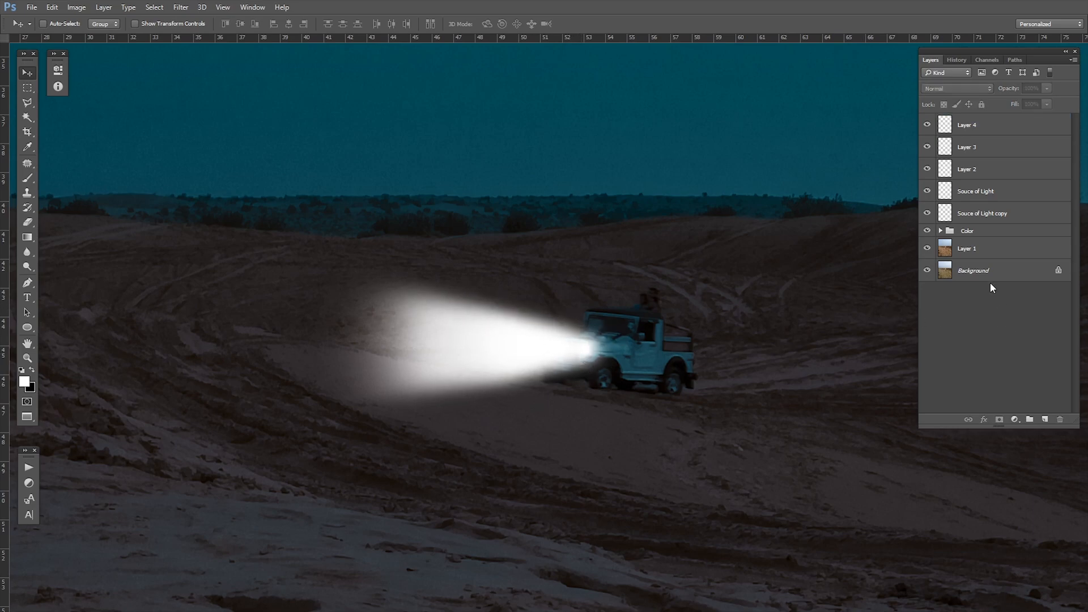
Lower the opacity of the Layer 4 beam, and reduce the Layer 3 beam's opacity to 48%
drag(1015, 90, 987, 92)
scroll(792, 221, down, 2)
click(992, 145)
scroll(619, 245, down, 5)
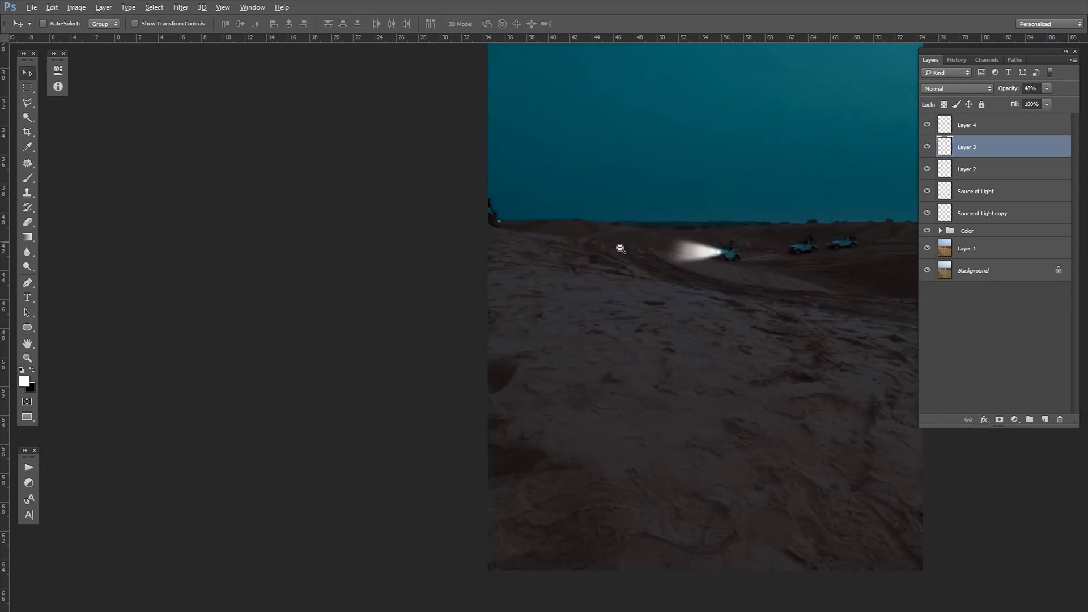
scroll(615, 250, up, 6)
drag(672, 288, 610, 333)
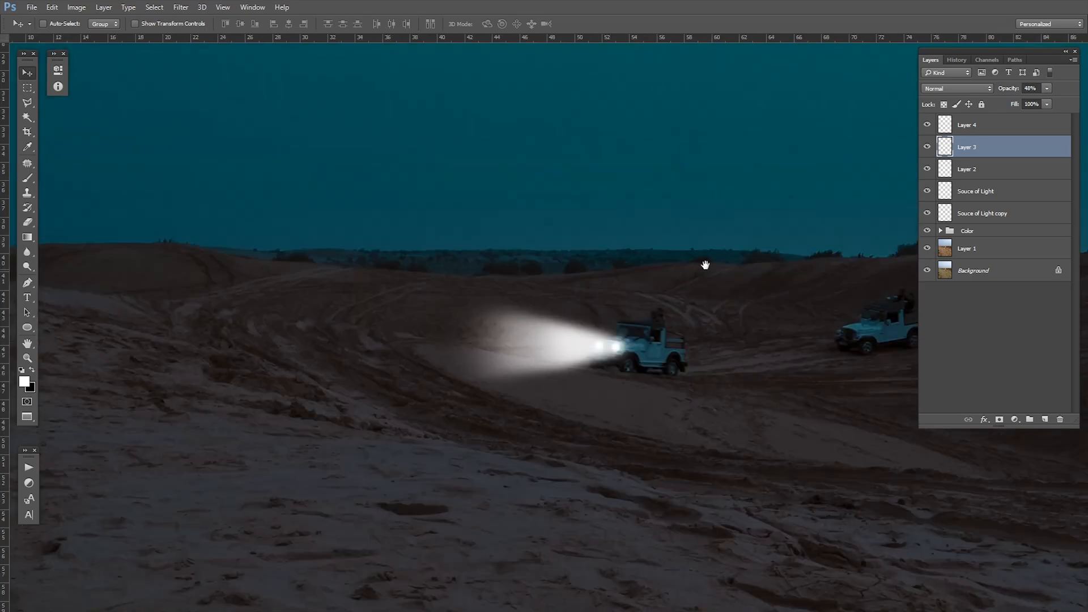
drag(705, 266, 637, 322)
Set the opacity of the Layer 4 beam to 75%
click(987, 125)
click(1000, 89)
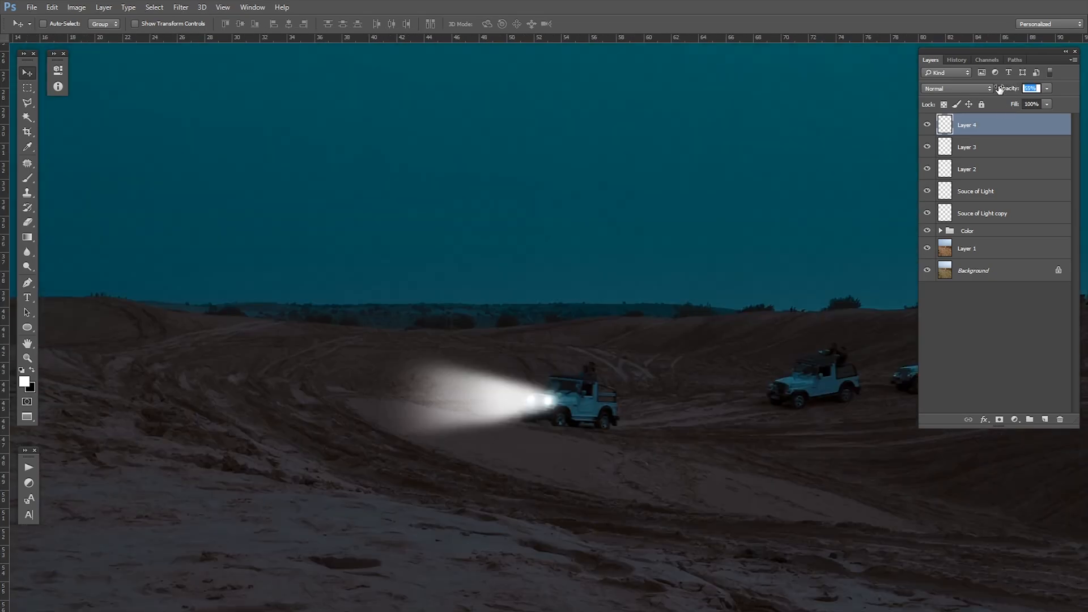
drag(983, 92, 1012, 88)
Examine how the layered beams blend with the headlights and sand, both close up and across the whole image
drag(534, 419, 558, 451)
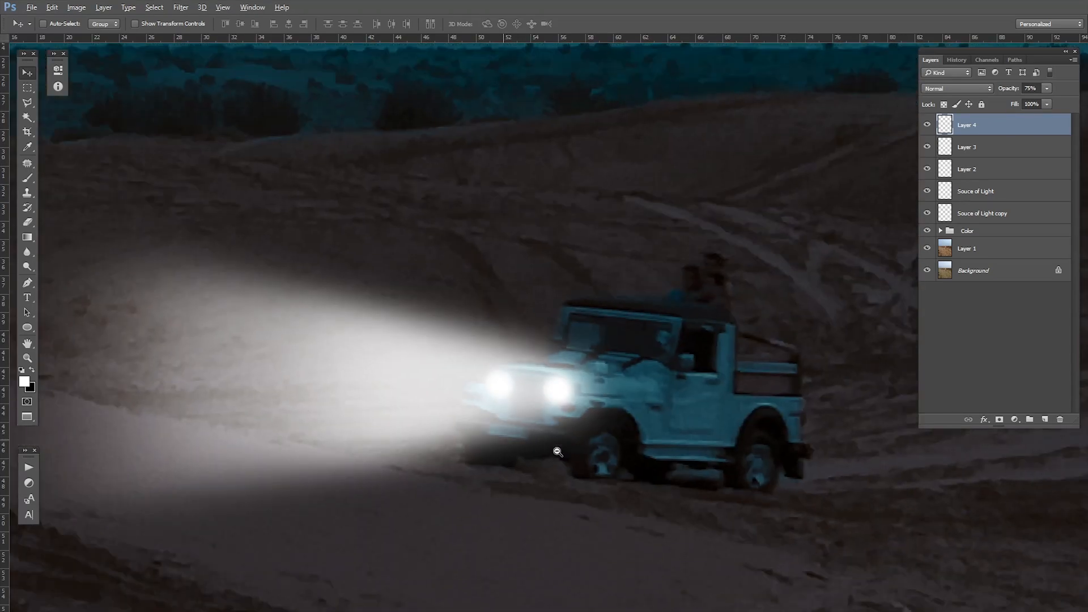
alt+click(557, 452)
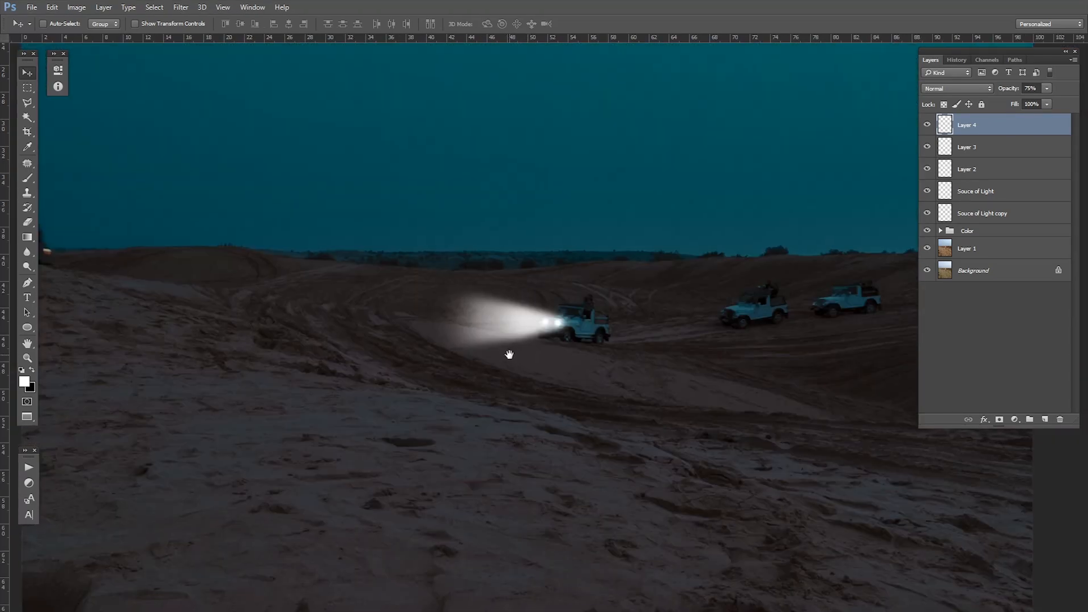
drag(509, 355, 517, 367)
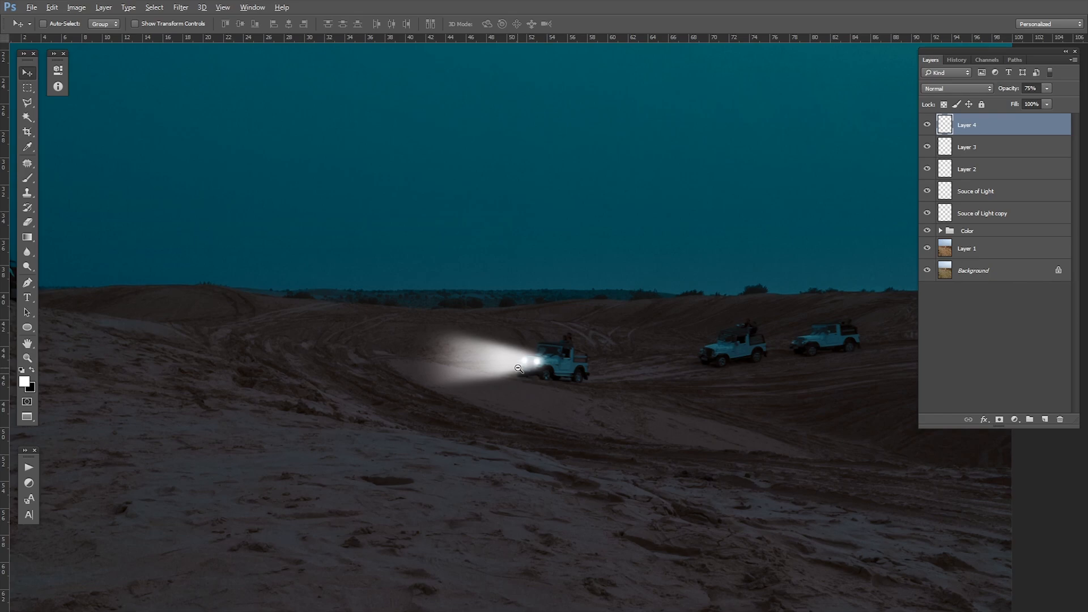
click(518, 369)
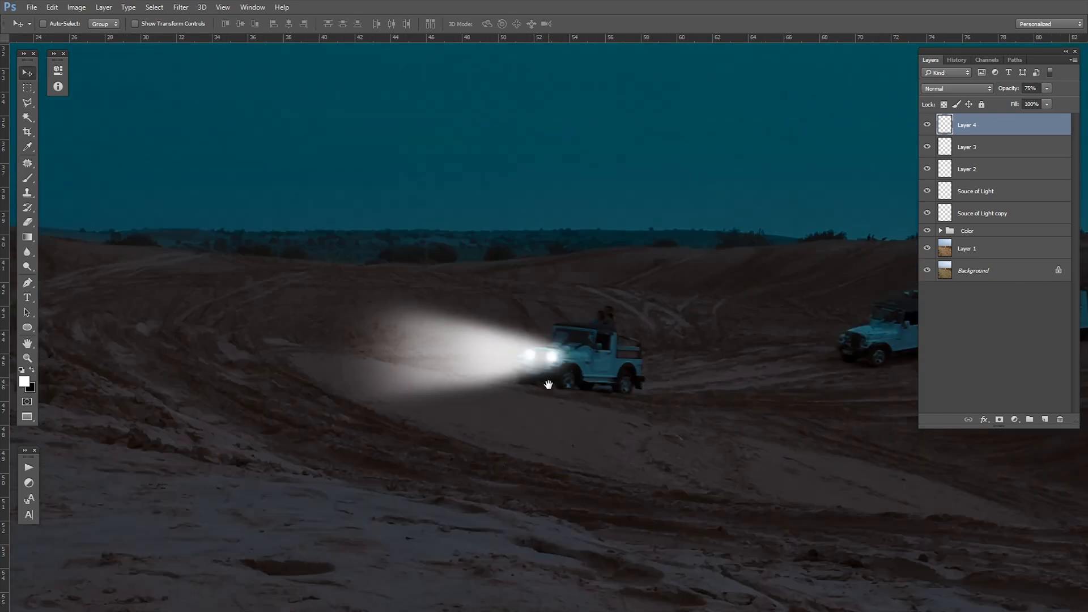
alt+click(538, 359)
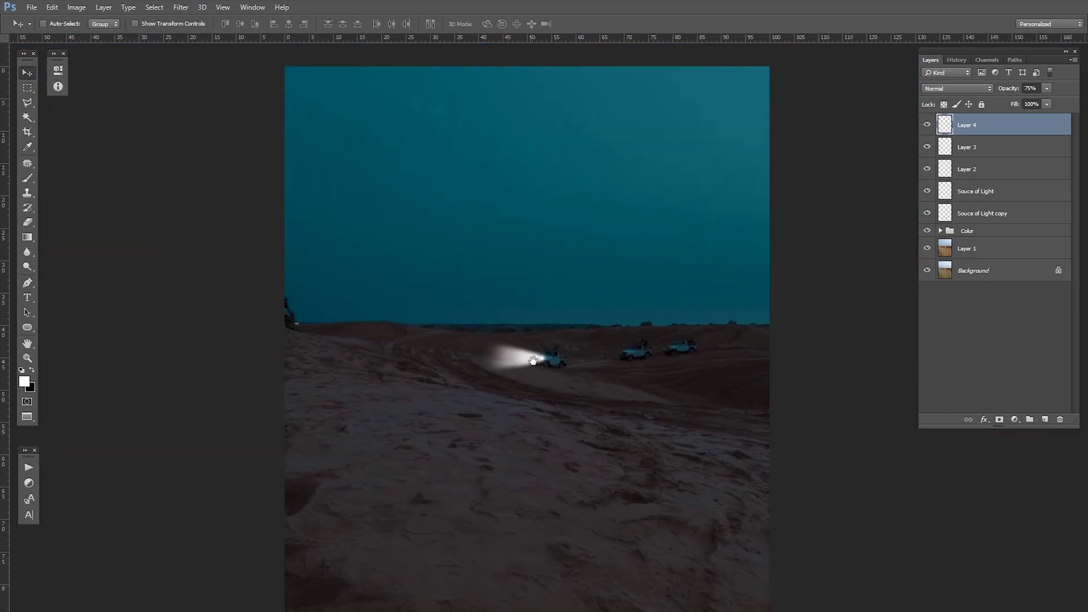
drag(533, 360, 611, 380)
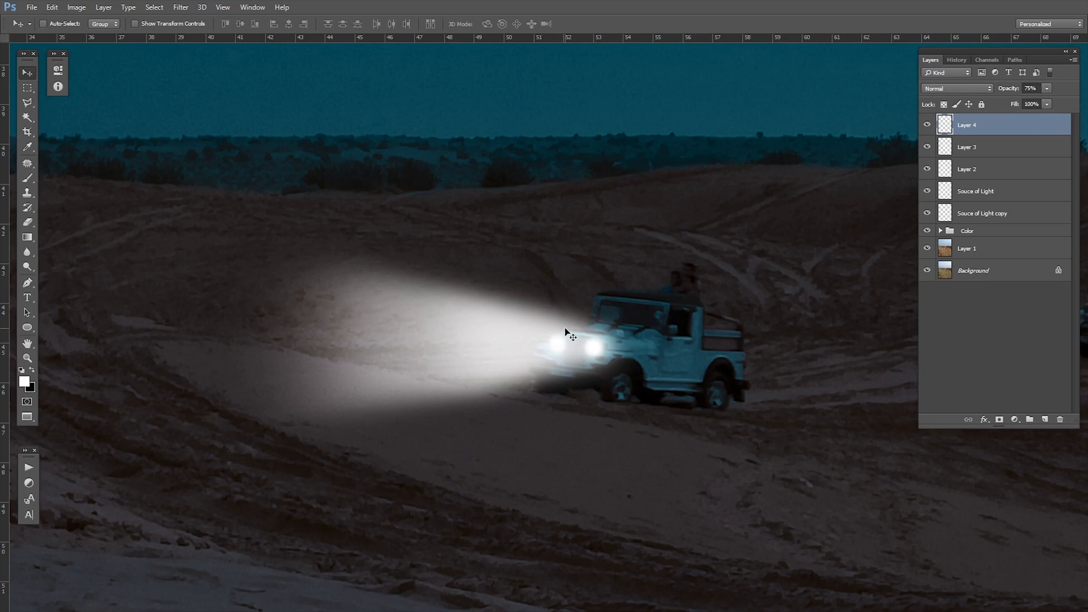
key(b)
scroll(652, 306, down, 3)
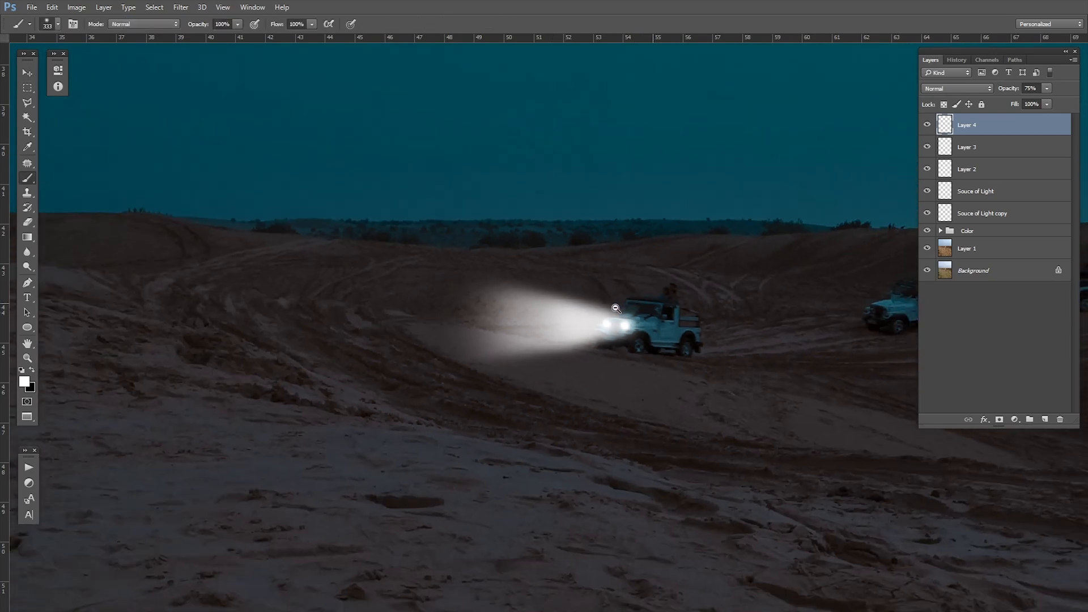
Compare the headlights with the Source of Light and Source of Light copy layers hidden and shown
ctrl+click(990, 213)
ctrl+click(994, 192)
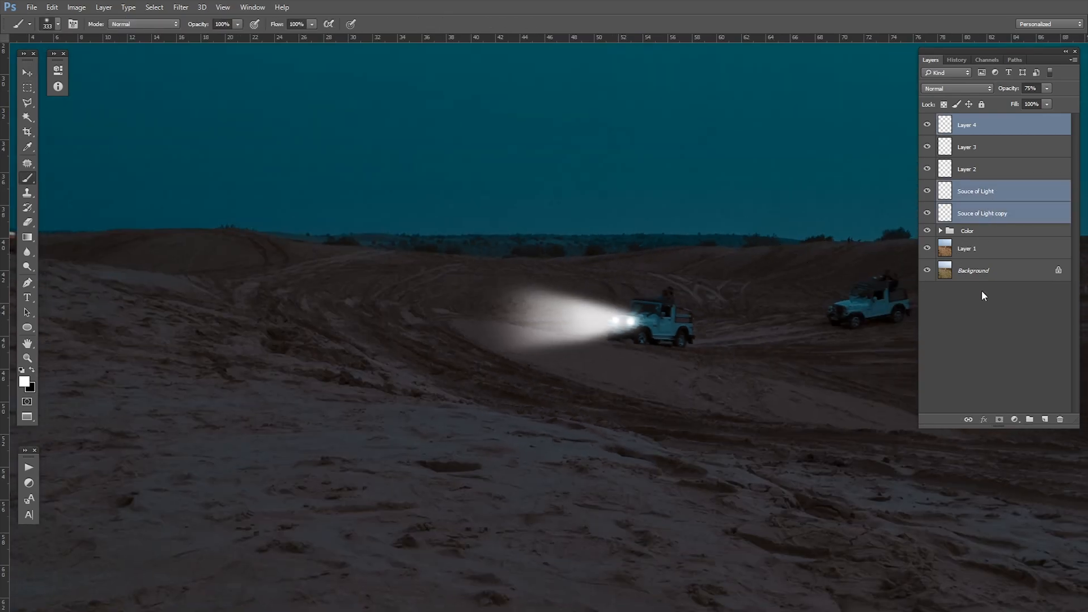
click(973, 284)
click(986, 213)
click(986, 191)
drag(927, 191, 928, 216)
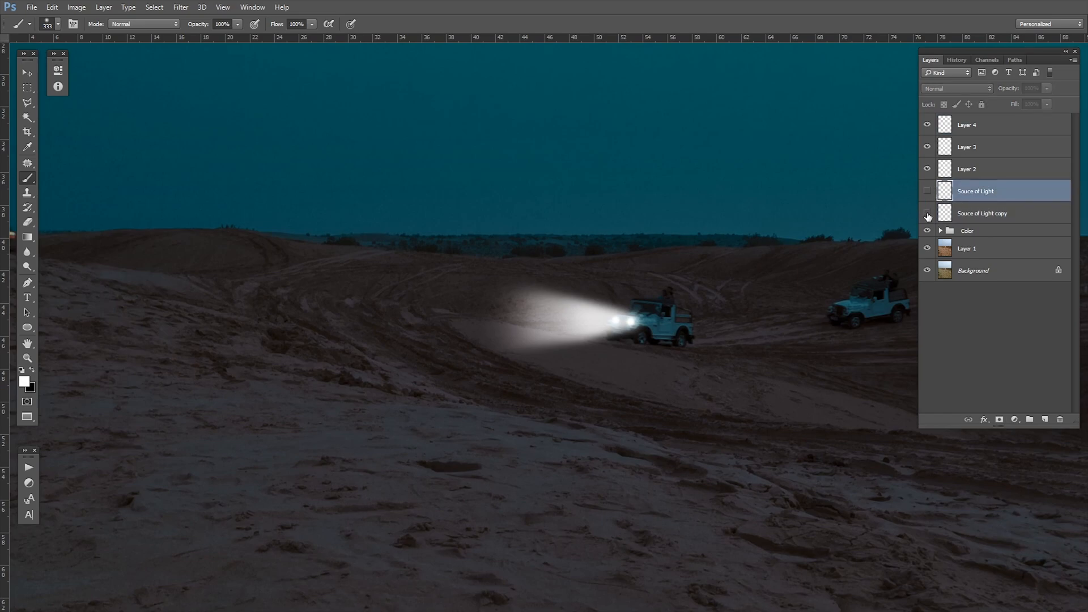
click(927, 192)
Check the light beam's contribution by hiding and restoring Layer 2, Layer 3 and Layer 4
click(981, 168)
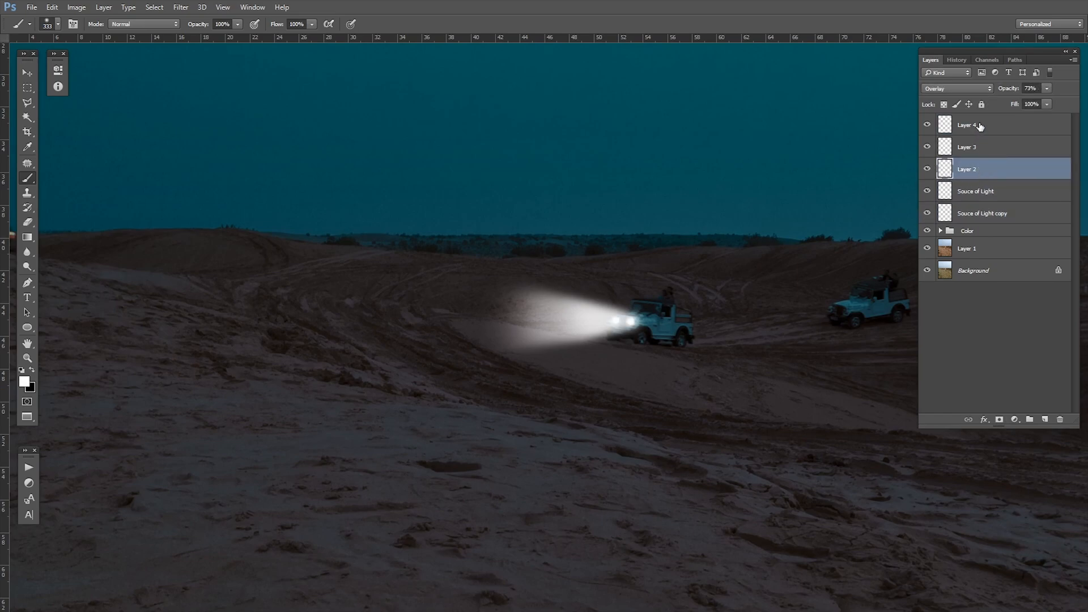
click(980, 125)
ctrl+click(979, 147)
ctrl+click(973, 169)
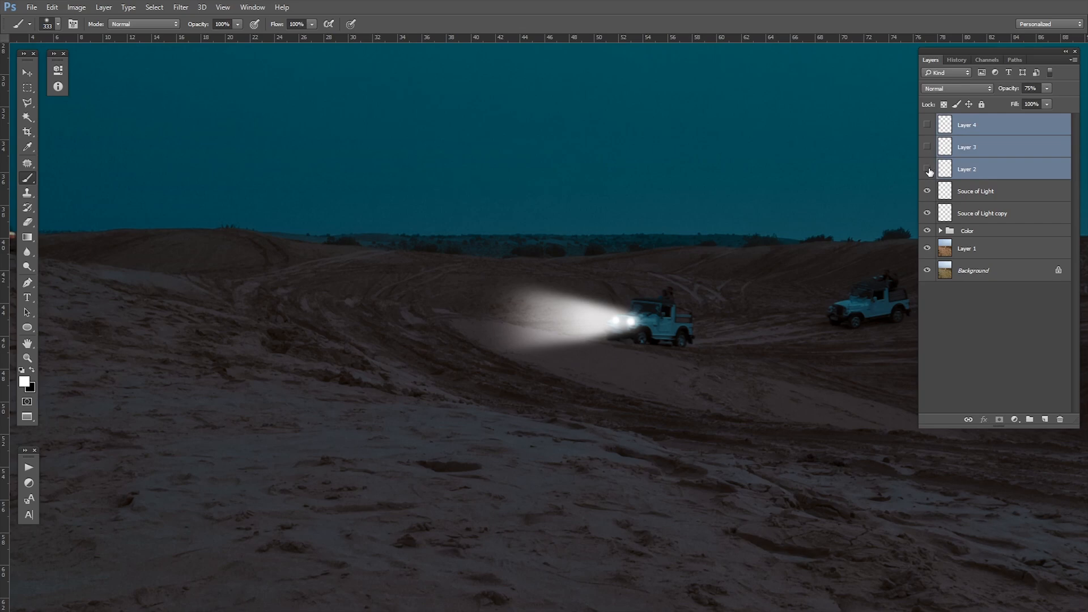
drag(928, 169, 928, 152)
click(1018, 138)
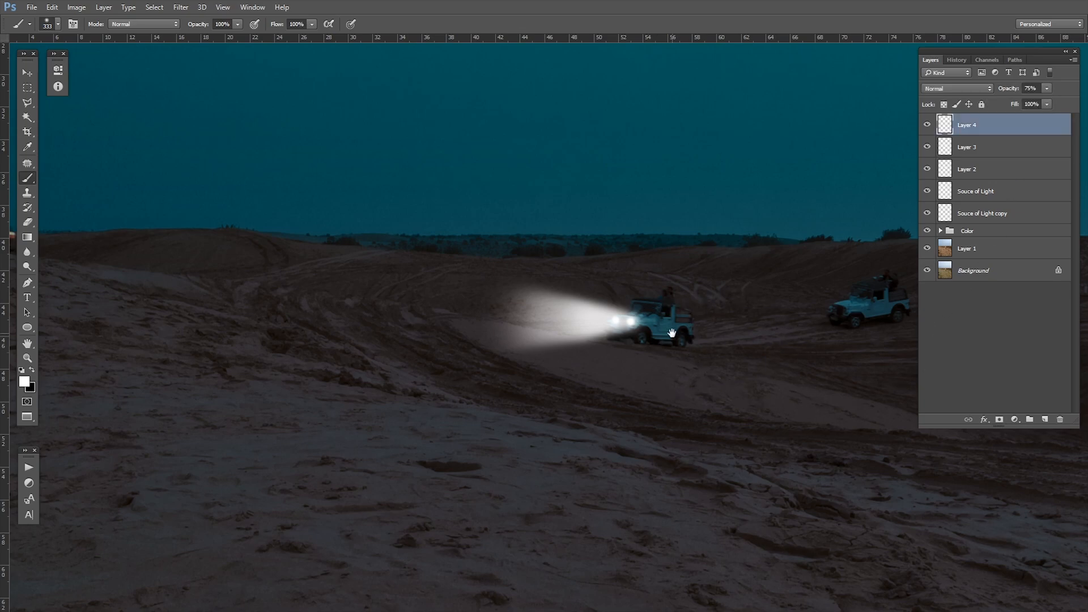
Try painting white over the sand and lower beam on a new layer set to Overlay, and delete that layer
key(v)
drag(641, 334, 575, 354)
drag(497, 372, 577, 390)
alt+click(577, 390)
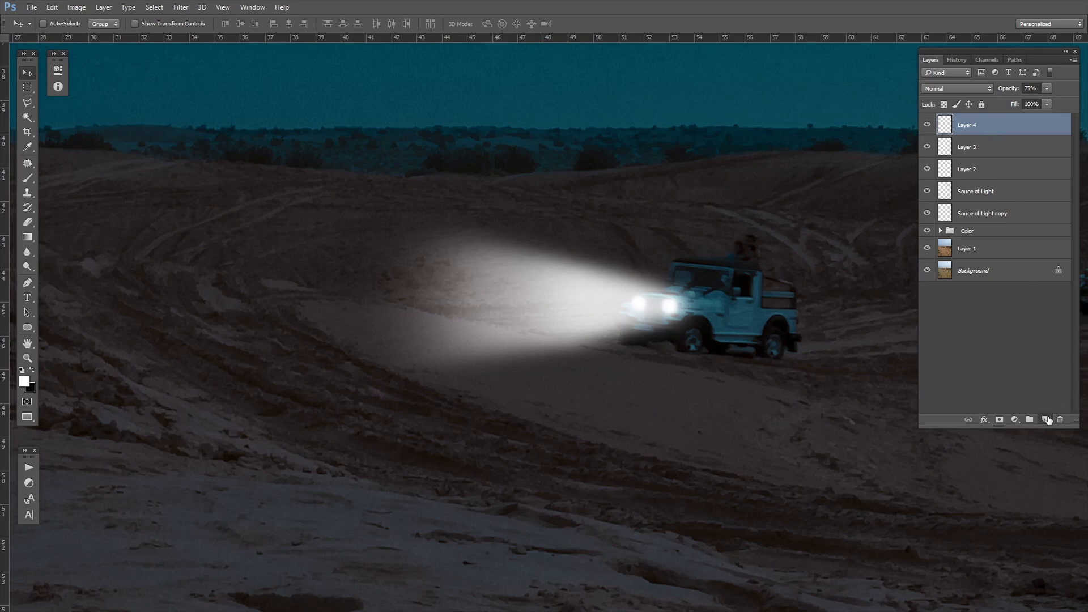
click(1046, 419)
key(b)
drag(536, 336, 455, 355)
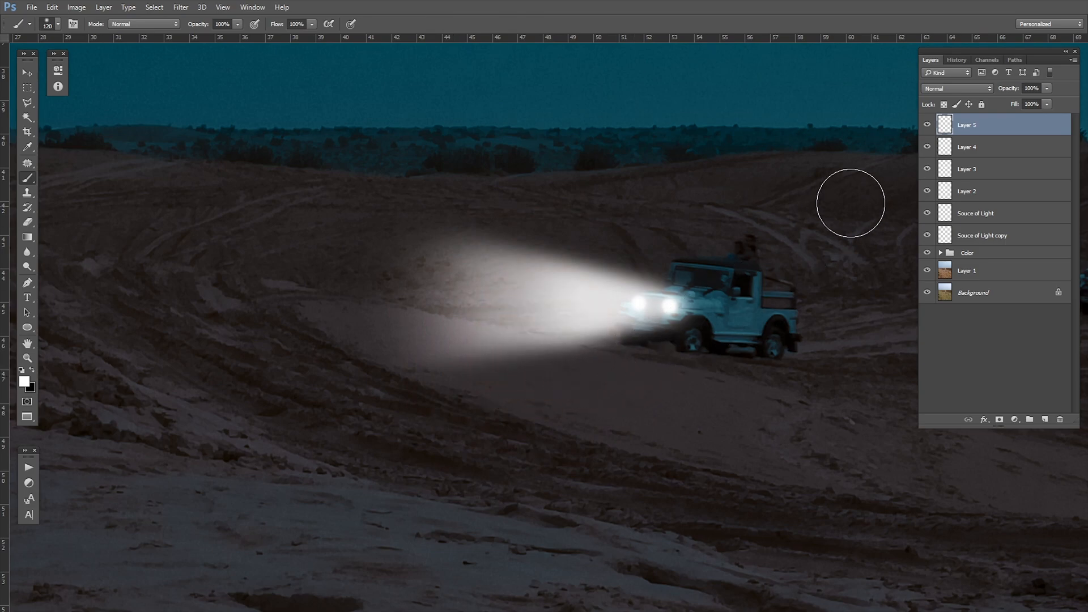
mouse_move(559, 365)
mouse_down()
mouse_move(454, 340)
mouse_move(396, 304)
mouse_move(476, 354)
mouse_move(627, 364)
mouse_move(483, 360)
mouse_move(396, 296)
mouse_move(481, 340)
mouse_up()
click(983, 89)
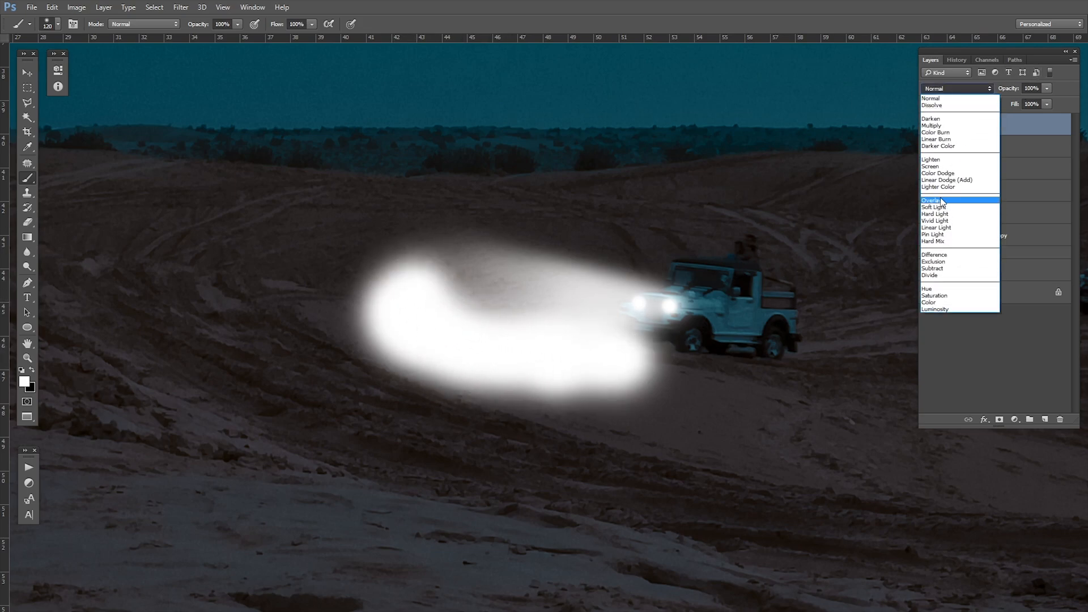
click(966, 209)
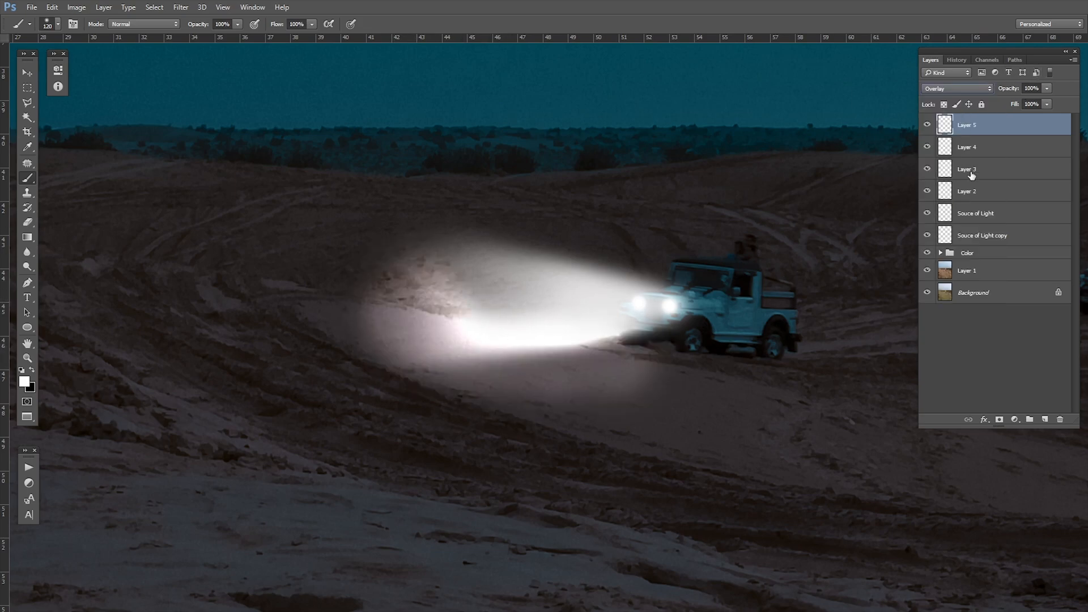
ctrl+alt+click(620, 254)
drag(1008, 90, 1060, 420)
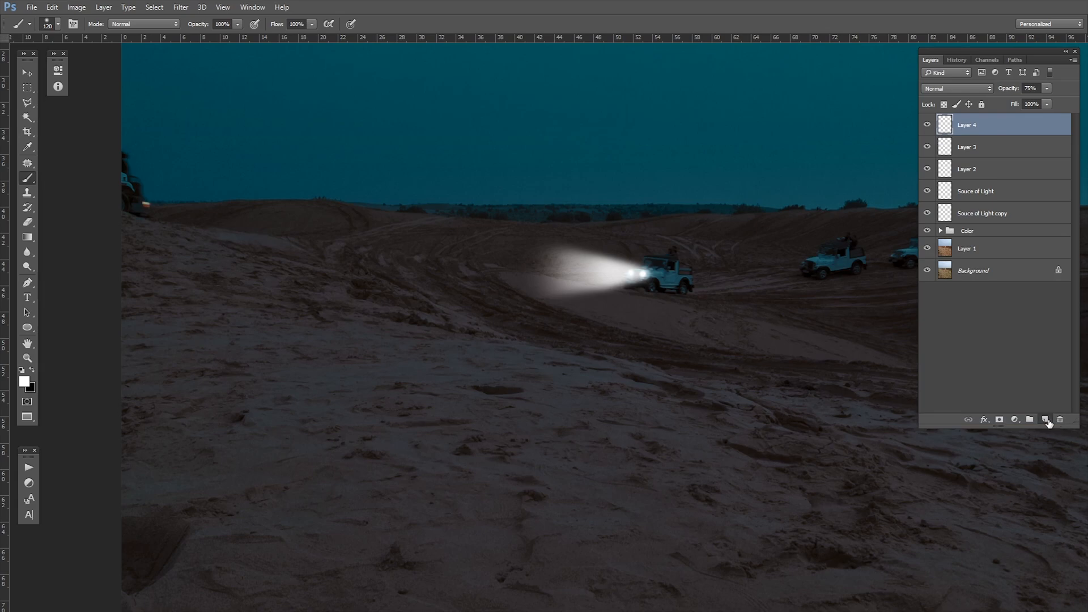
Try brushing white light onto the sand below the beam on a new Overlay layer, and undo the stroke
click(1045, 419)
click(958, 88)
click(952, 213)
mouse_move(586, 314)
mouse_down()
mouse_move(547, 379)
mouse_move(641, 376)
mouse_up()
click(576, 380)
mouse_move(575, 380)
mouse_down()
mouse_move(554, 369)
mouse_move(442, 368)
mouse_up()
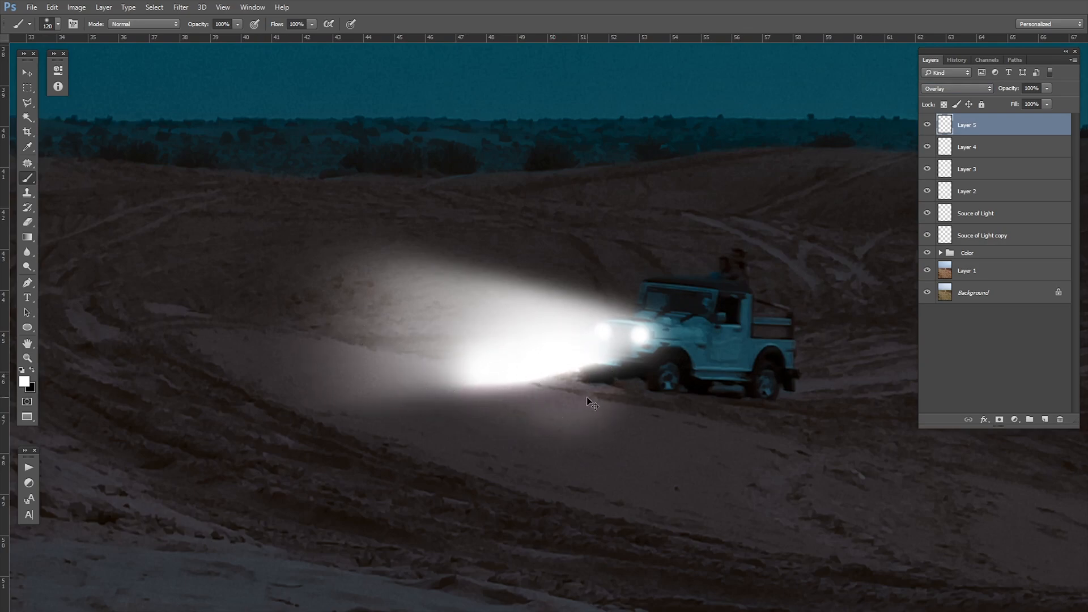
key(ctrl+z)
Try lighting the sand with a smaller 80-pixel brush on the Overlay layer, and delete that layer
key(bracketleft)
key(bracketleft)
key(bracketleft)
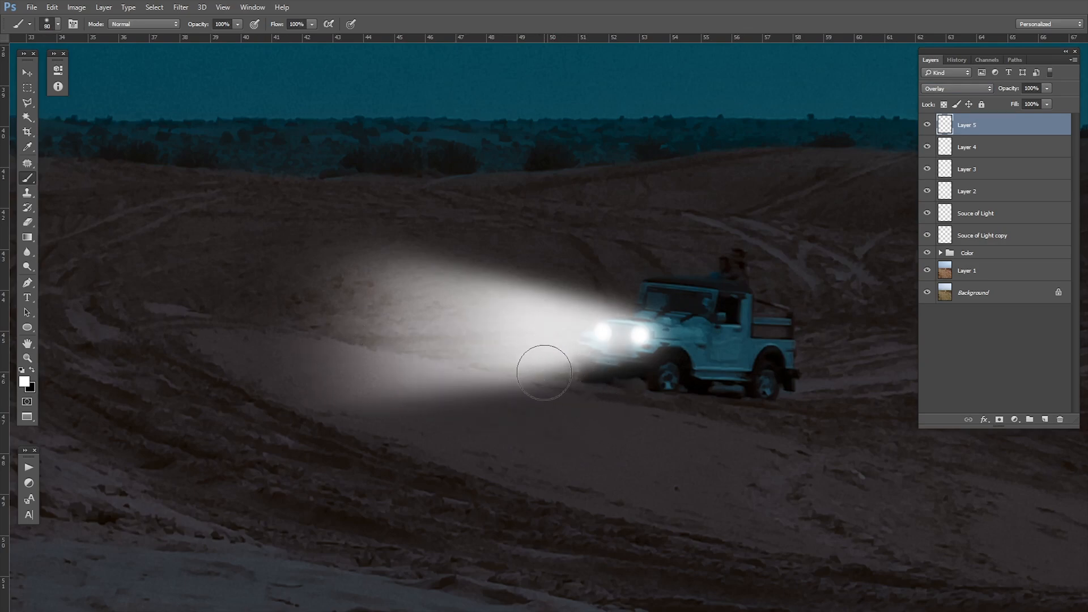
mouse_move(529, 372)
mouse_down()
mouse_move(520, 350)
mouse_move(484, 338)
mouse_move(437, 364)
mouse_up()
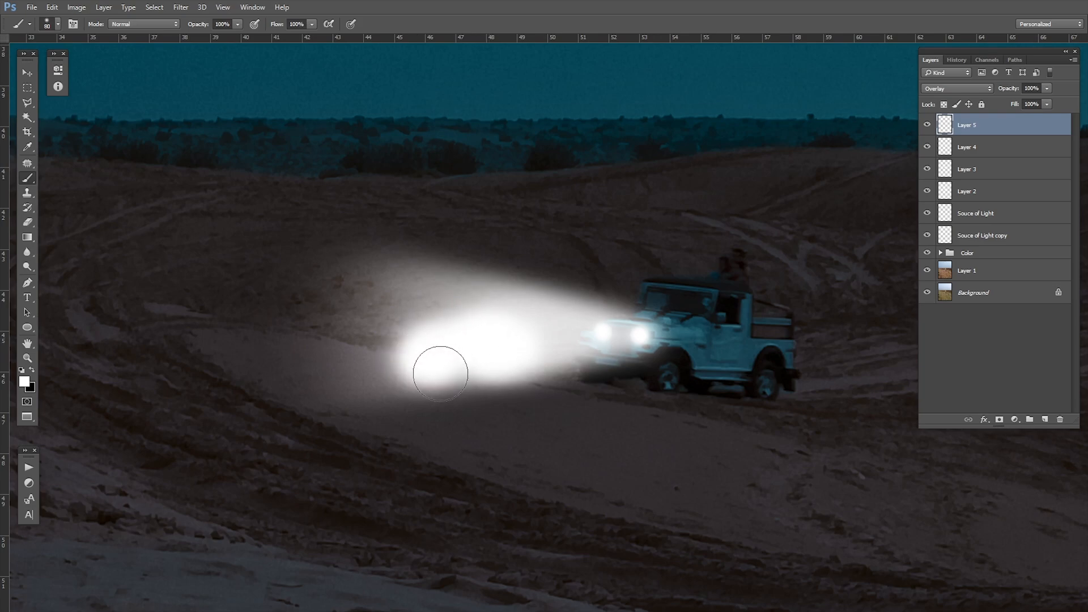
key(ctrl+z)
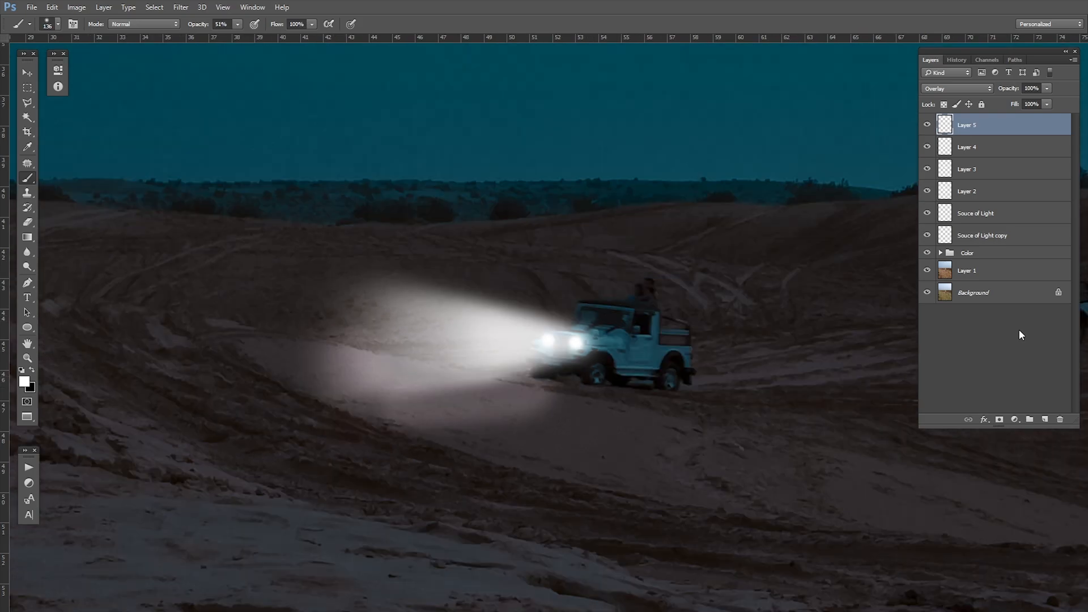
key(Delete)
click(999, 347)
click(1019, 129)
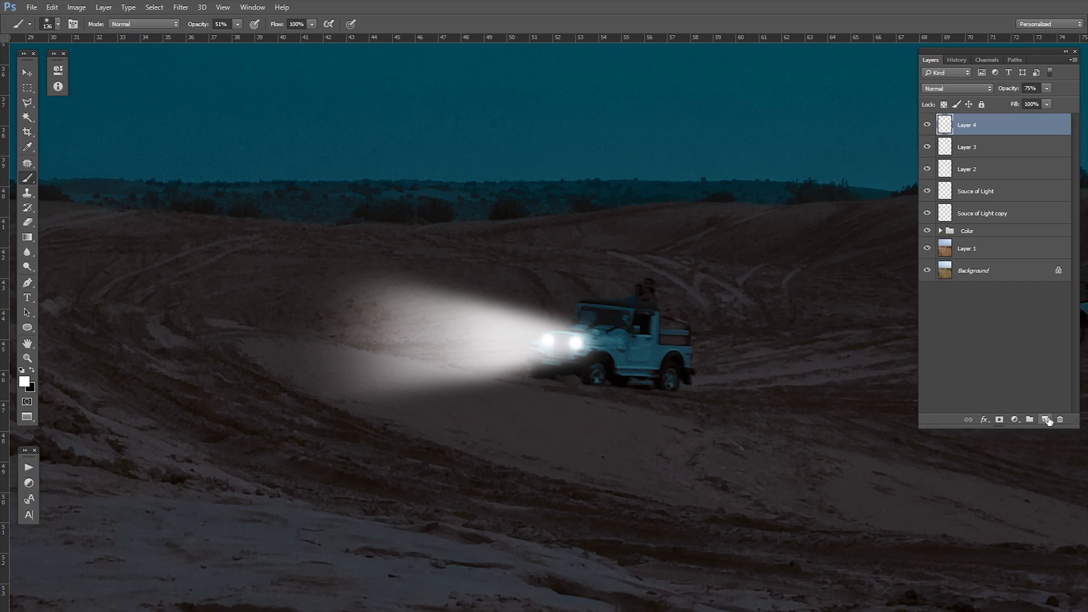
Paint soft white light below the beam on a new layer with a 136-pixel brush at 51% opacity, and set the layer to Overlay
click(1045, 420)
mouse_move(544, 397)
mouse_down()
mouse_move(260, 399)
mouse_move(227, 387)
mouse_move(330, 382)
mouse_move(357, 323)
mouse_up()
click(961, 90)
click(958, 208)
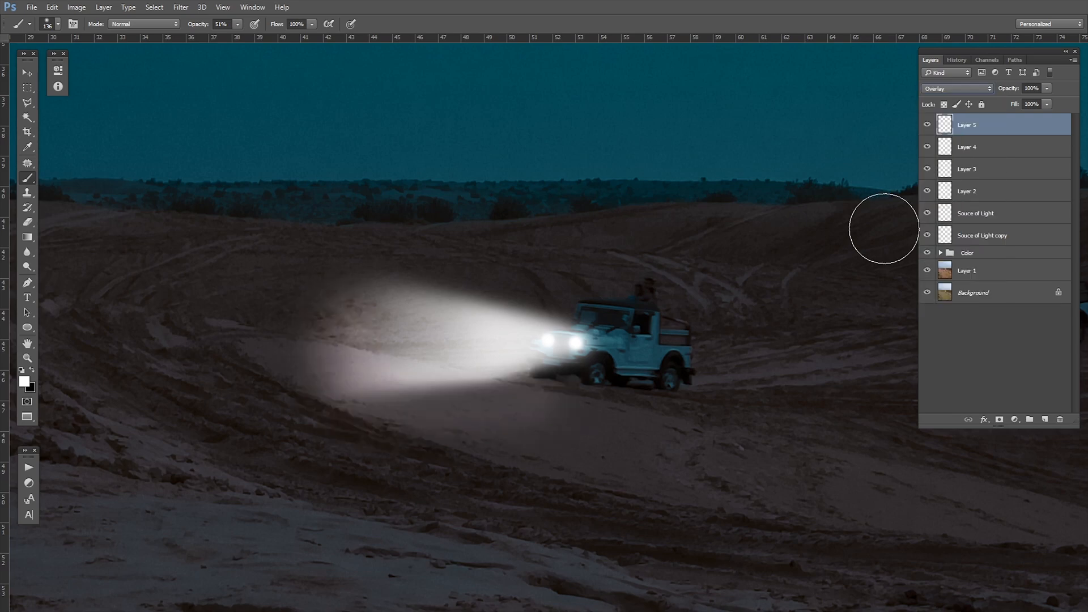
Extend the Overlay glow over the sand around the beam, refining its lower edge with a 50-pixel brush
mouse_move(626, 309)
mouse_down()
mouse_move(555, 325)
mouse_move(590, 332)
mouse_up()
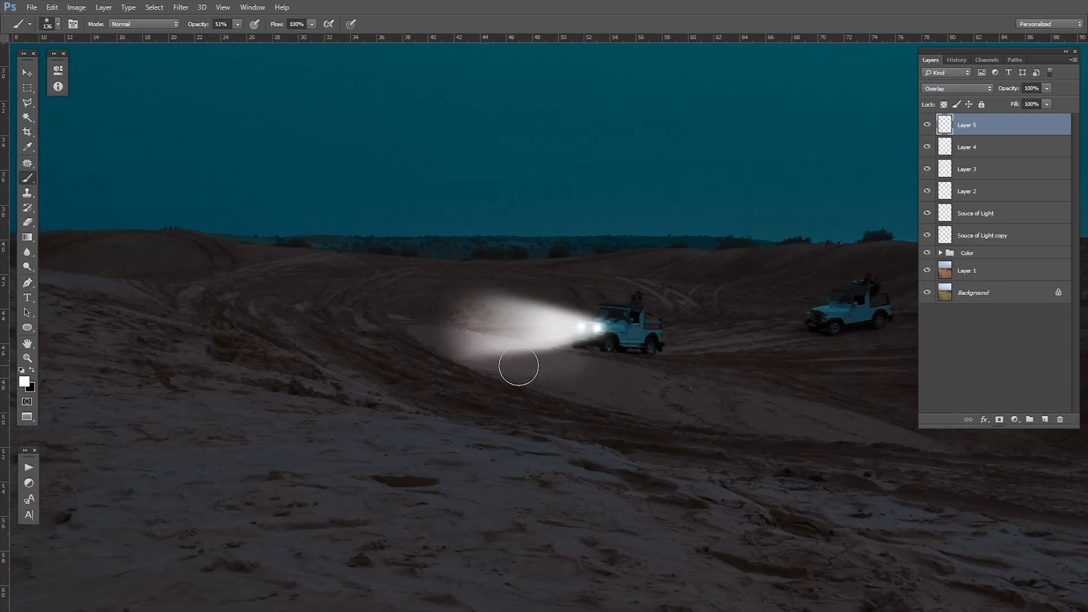
mouse_move(524, 358)
mouse_down()
mouse_move(491, 373)
mouse_move(453, 365)
mouse_move(437, 323)
mouse_up()
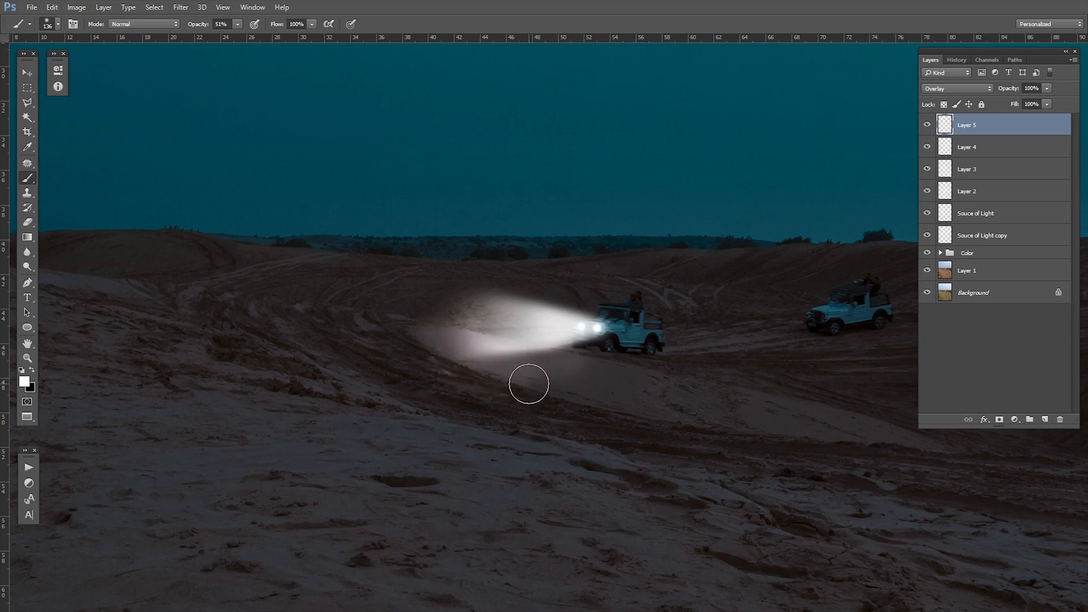
mouse_move(525, 365)
mouse_down()
mouse_move(590, 386)
mouse_move(519, 367)
mouse_up()
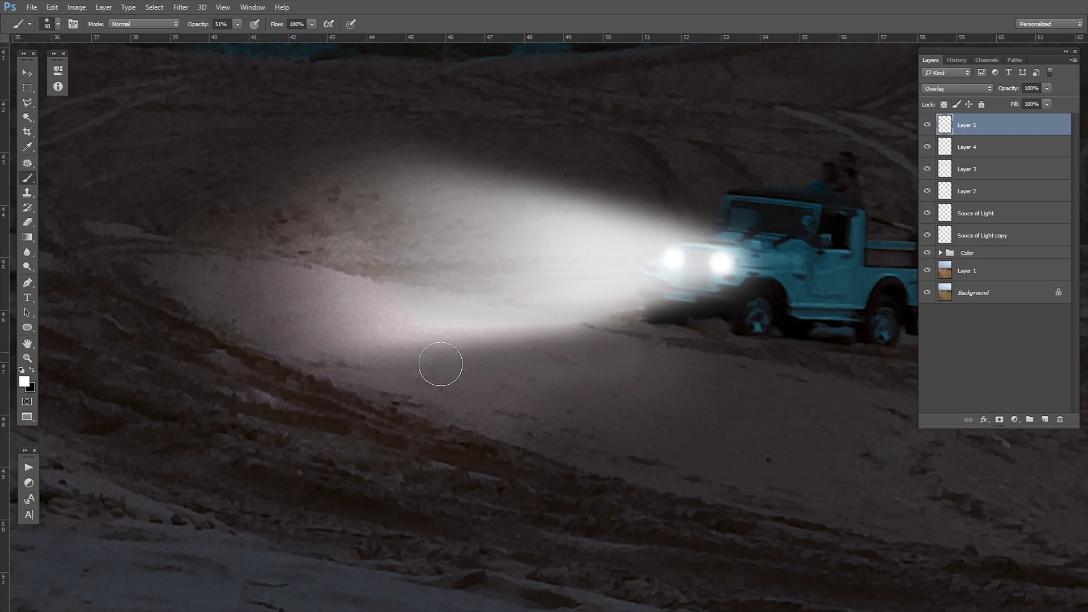
drag(461, 360, 391, 357)
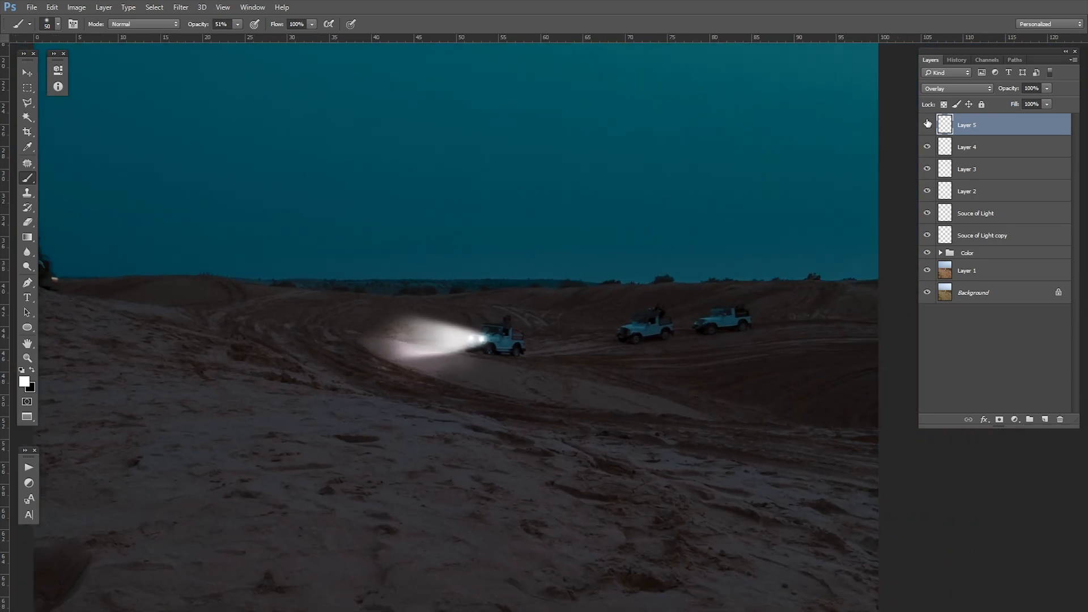
Examine the effect of the Layer 5 glow on the sand, both close up and across the whole image
drag(687, 281, 821, 343)
click(925, 126)
drag(529, 284, 505, 304)
drag(504, 303, 634, 301)
drag(641, 258, 557, 317)
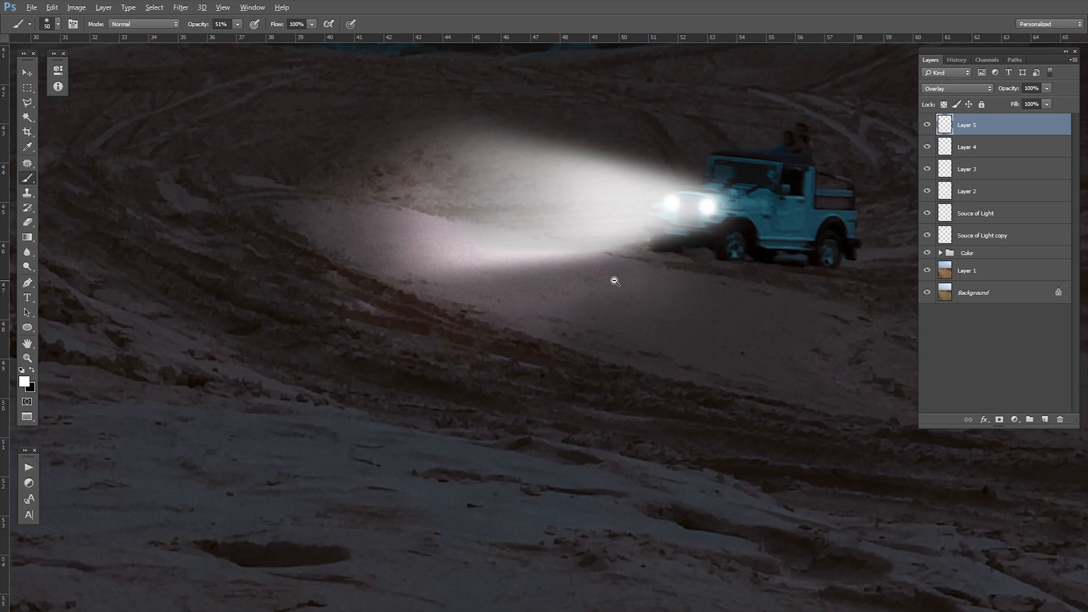
drag(615, 280, 574, 289)
key(ctrl+0)
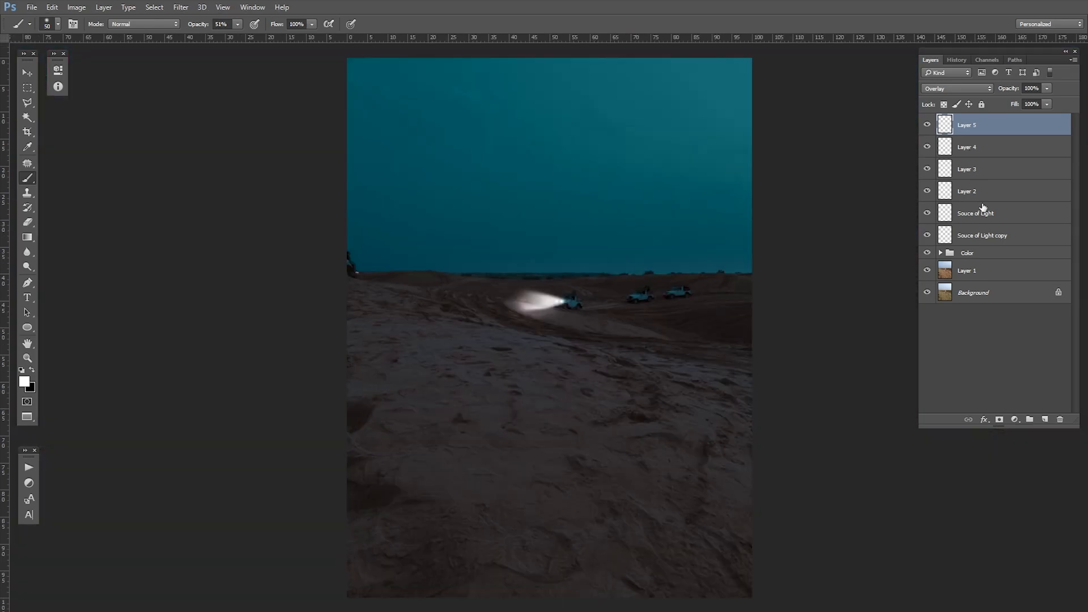
Group all the headlight and beam layers from Layer 5 down to Source of Light copy, and name the group Car 1
click(984, 241)
click(991, 130)
shift+click(1004, 238)
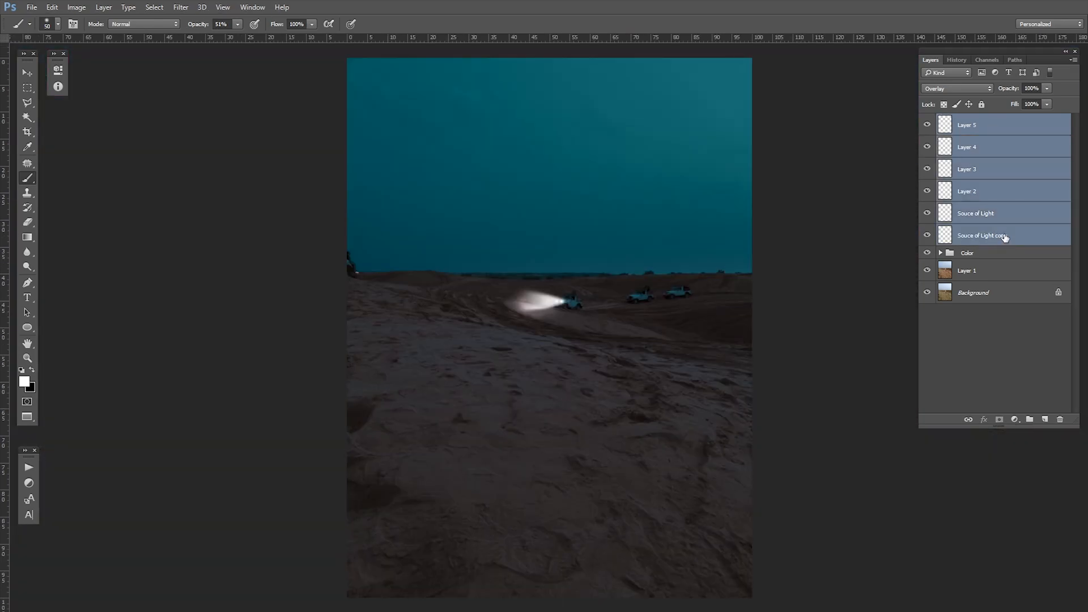
key(ctrl+g)
double_click(977, 125)
text(Car 1)
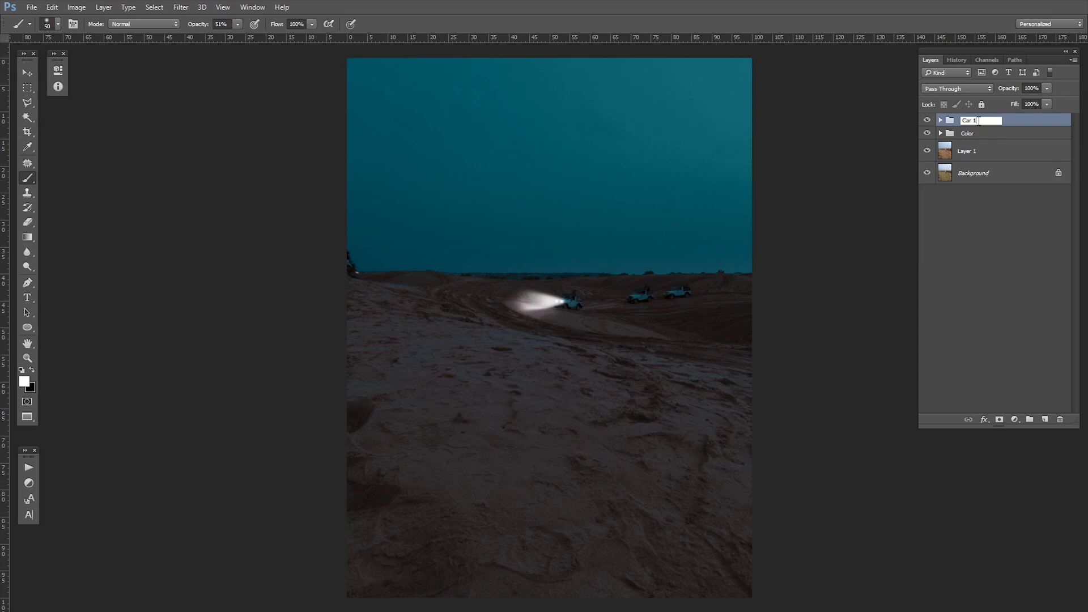
key(Return)
Compare the scene with the Car 1 group hidden and shown, both close up and across the whole image
drag(577, 302, 698, 331)
click(930, 120)
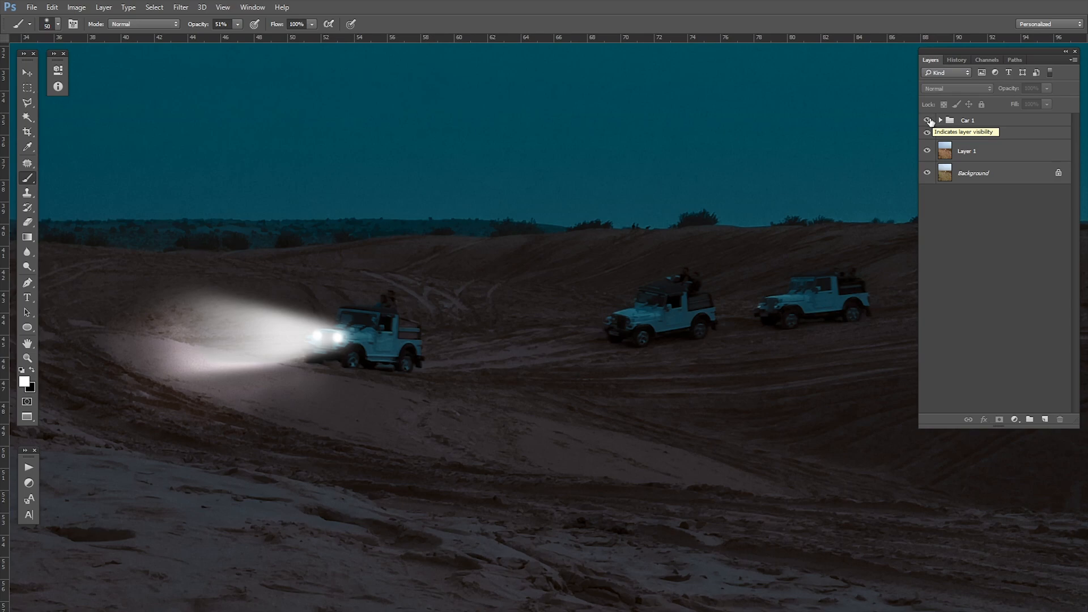
click(928, 121)
key(ctrl+0)
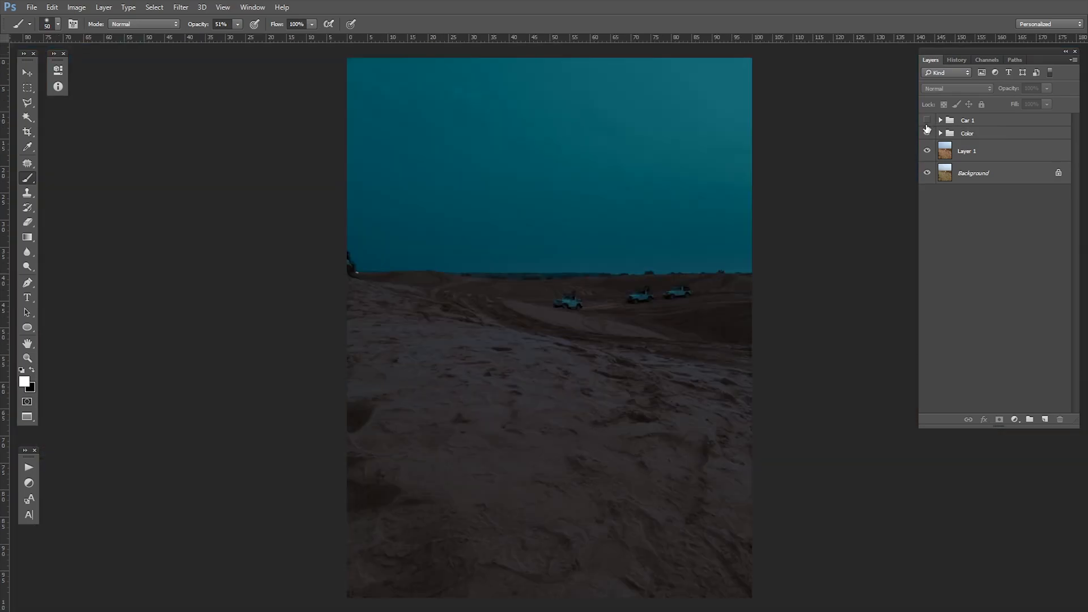
click(928, 121)
click(928, 120)
click(928, 120)
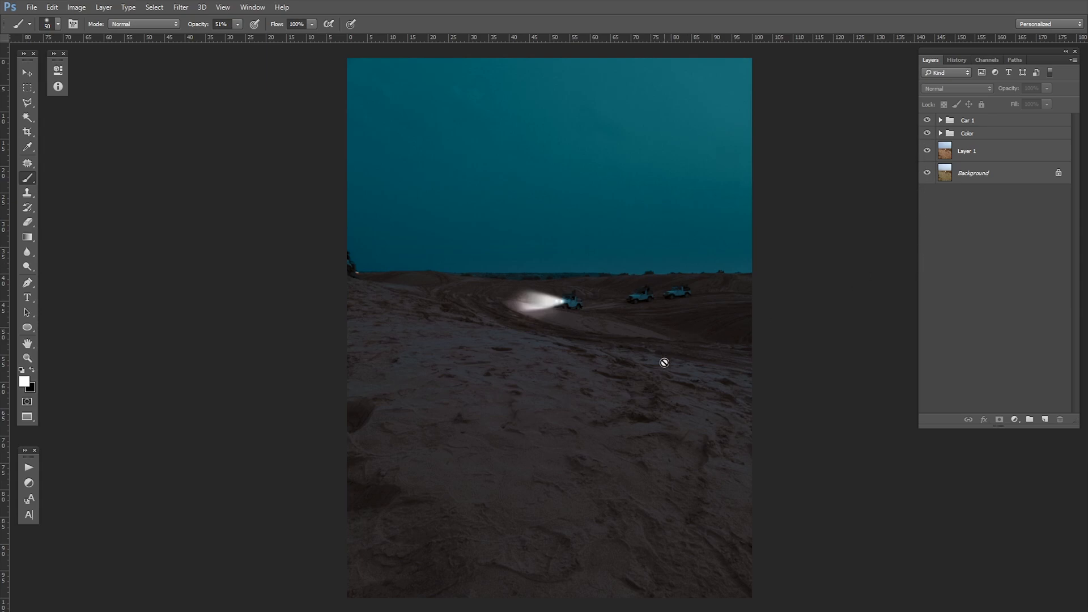
Inspect the headlights of the two unlit jeeps up close and their placement relative to the lit jeep
drag(689, 304, 747, 313)
drag(657, 279, 650, 355)
drag(641, 350, 670, 357)
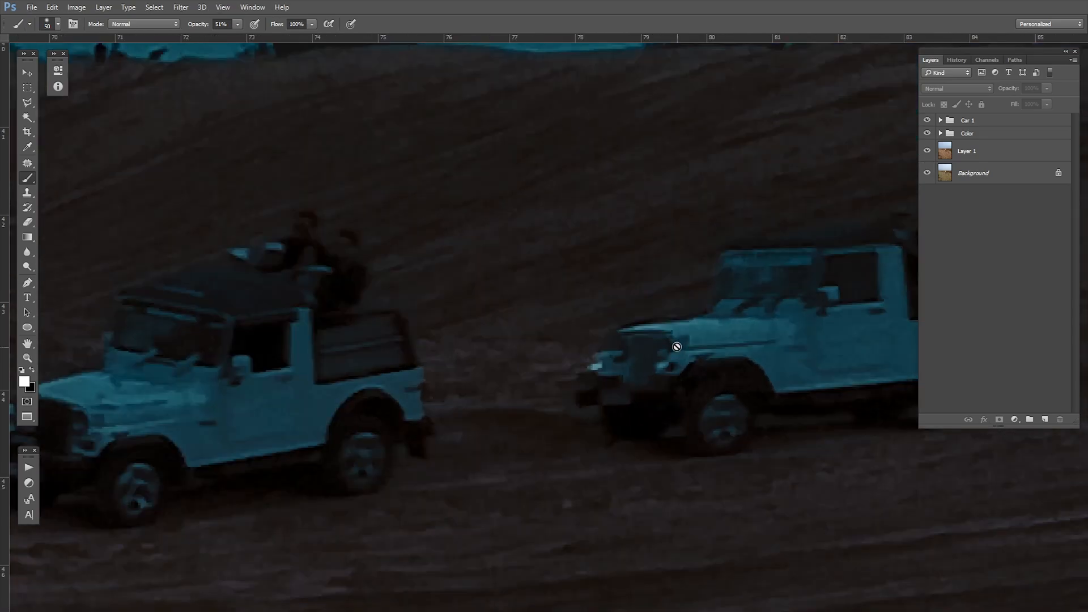
key(v)
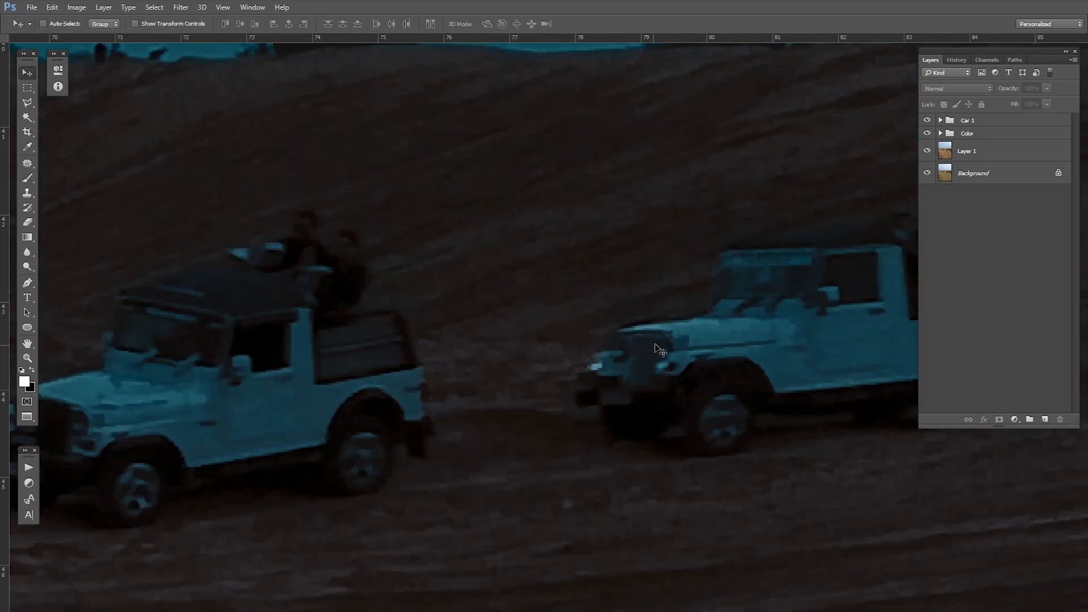
drag(669, 343, 571, 339)
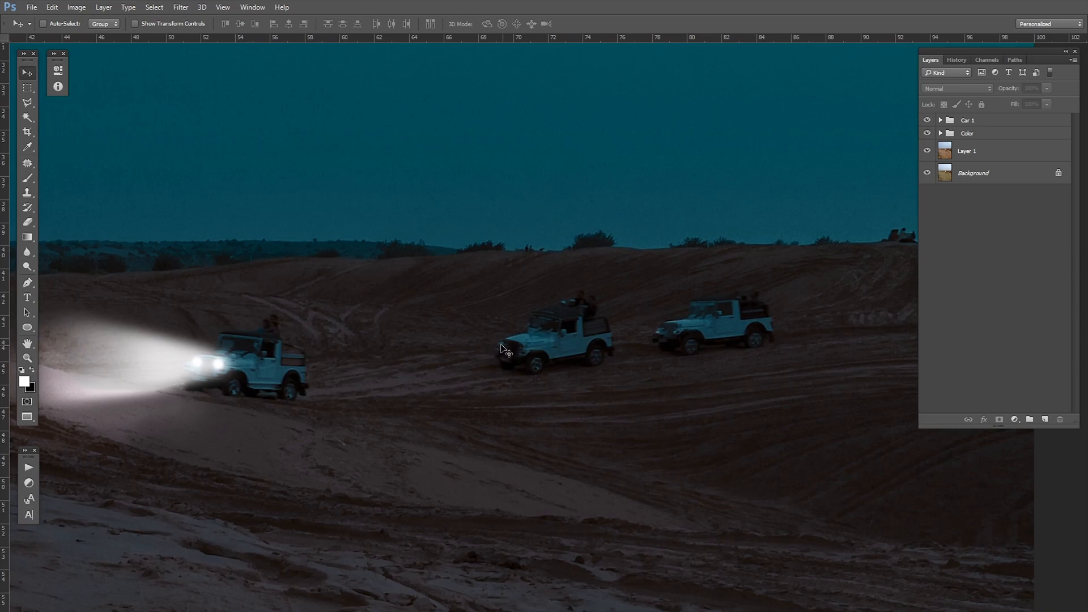
drag(691, 334, 702, 369)
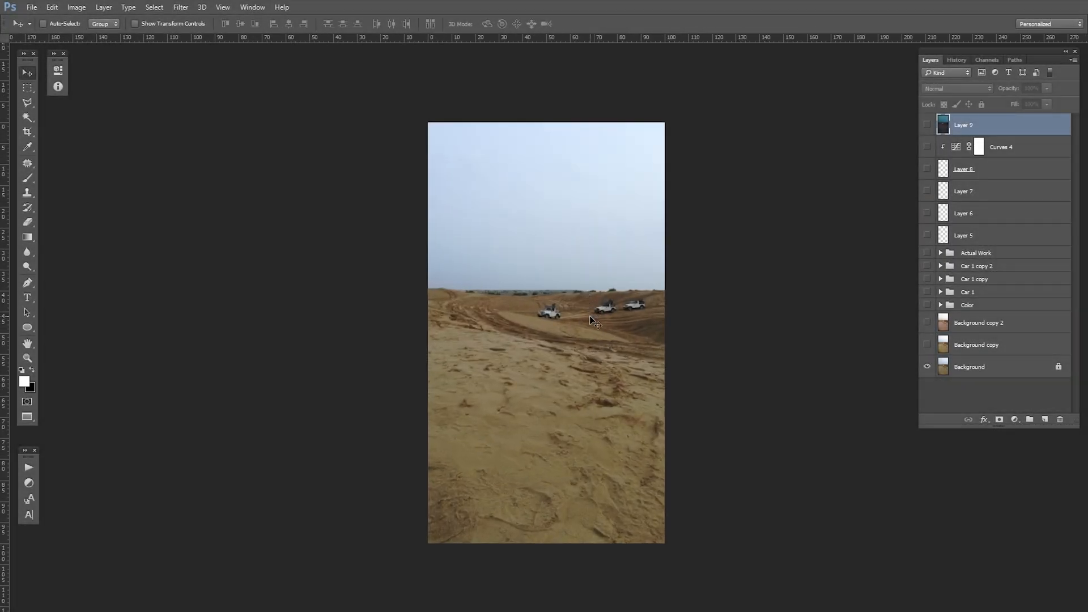
In the finished version of the photo, show the Background copy and Background copy 2 layers and the Color group
key(ctrl+plus)
click(927, 345)
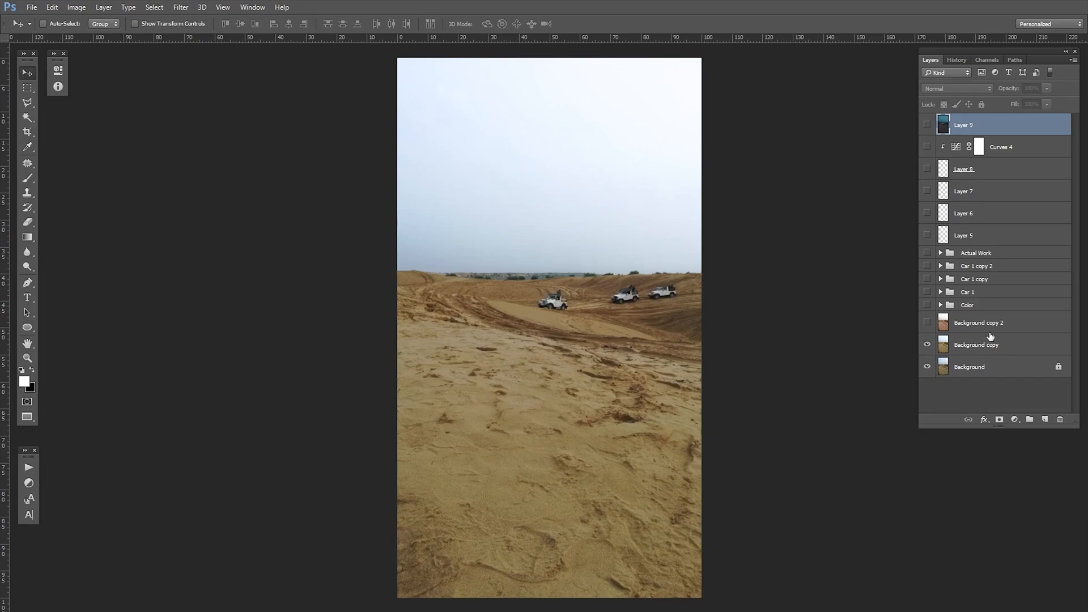
click(987, 324)
click(927, 323)
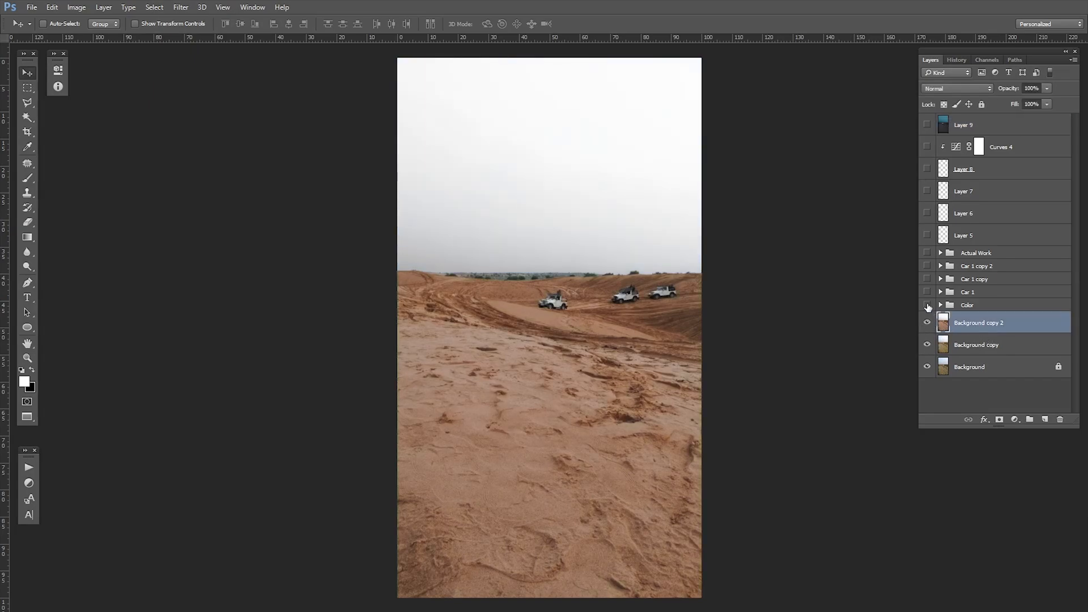
click(927, 305)
Compare the finished photo with and without the Color group's night grading
click(984, 293)
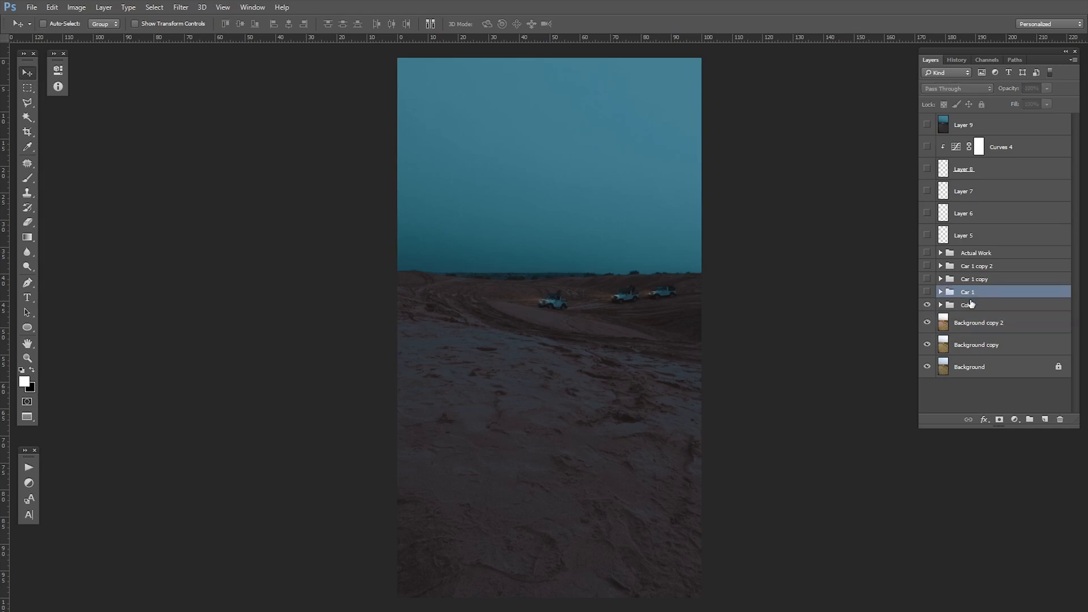
click(959, 306)
click(927, 306)
click(927, 305)
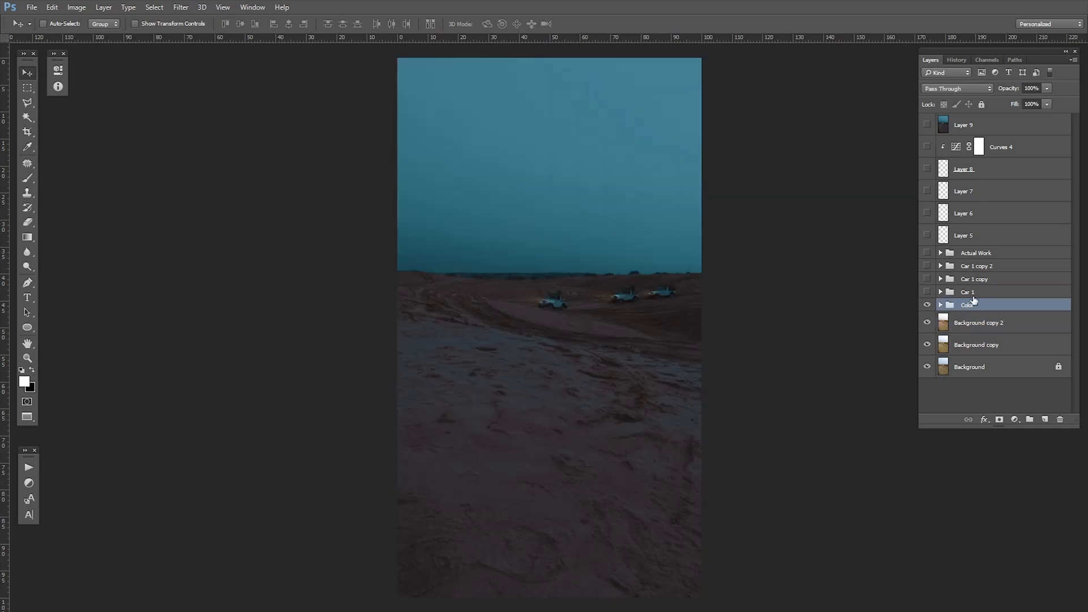
Show the Car 1, Car 1 copy and Car 1 copy 2 groups so all three jeeps have headlights
click(973, 293)
click(928, 292)
click(927, 278)
click(928, 267)
Compare the rear two jeeps up close with the Actual Work group shown and hidden, leaving the group hidden
drag(615, 369, 606, 339)
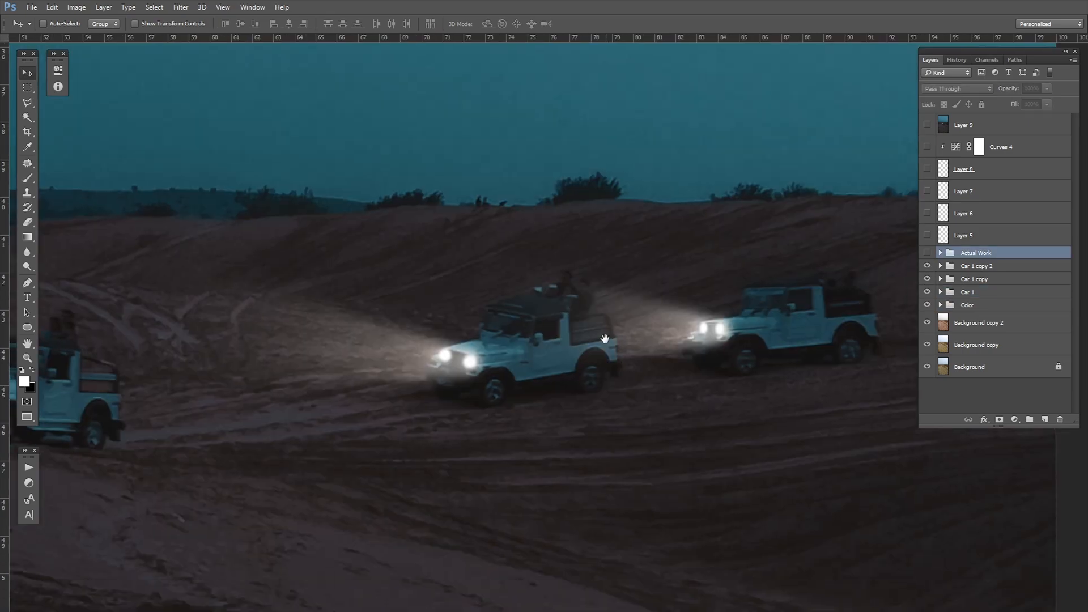
scroll(606, 339, up, 4)
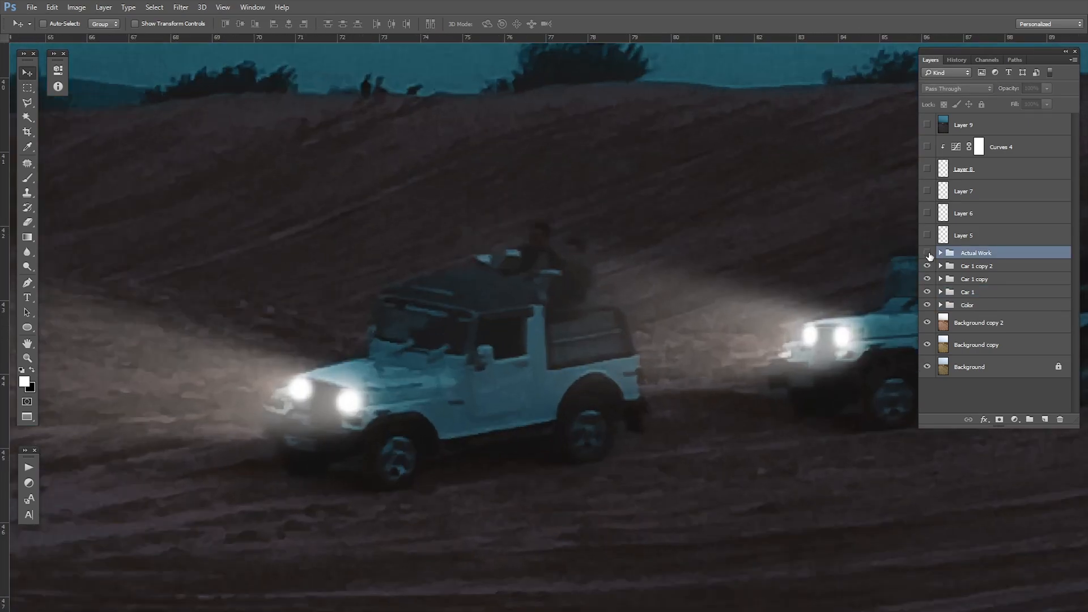
click(927, 253)
click(927, 254)
click(927, 254)
drag(738, 361, 594, 369)
scroll(554, 339, down, 2)
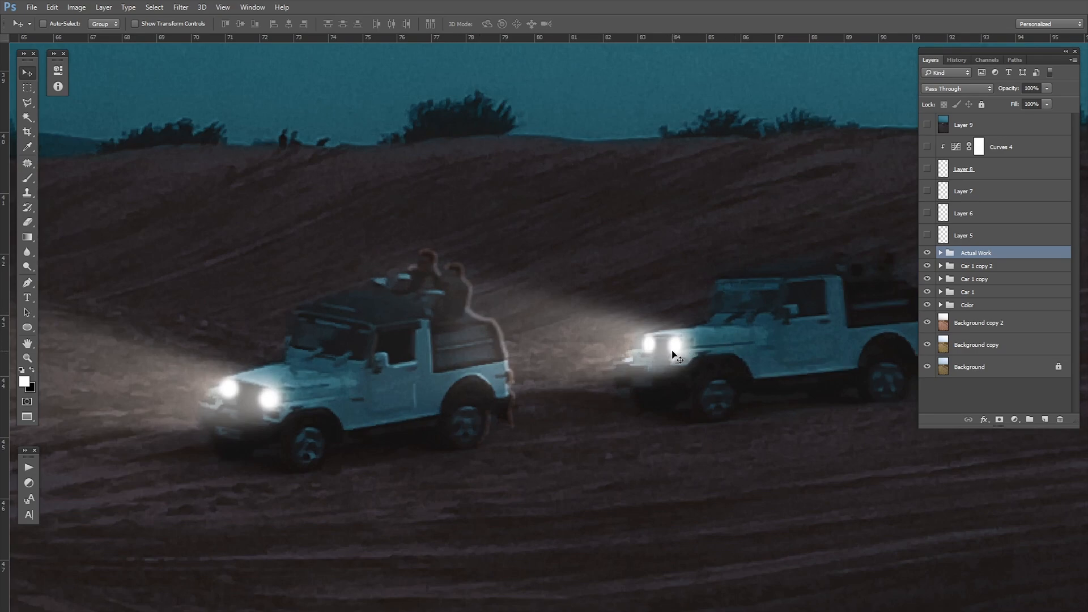
click(928, 253)
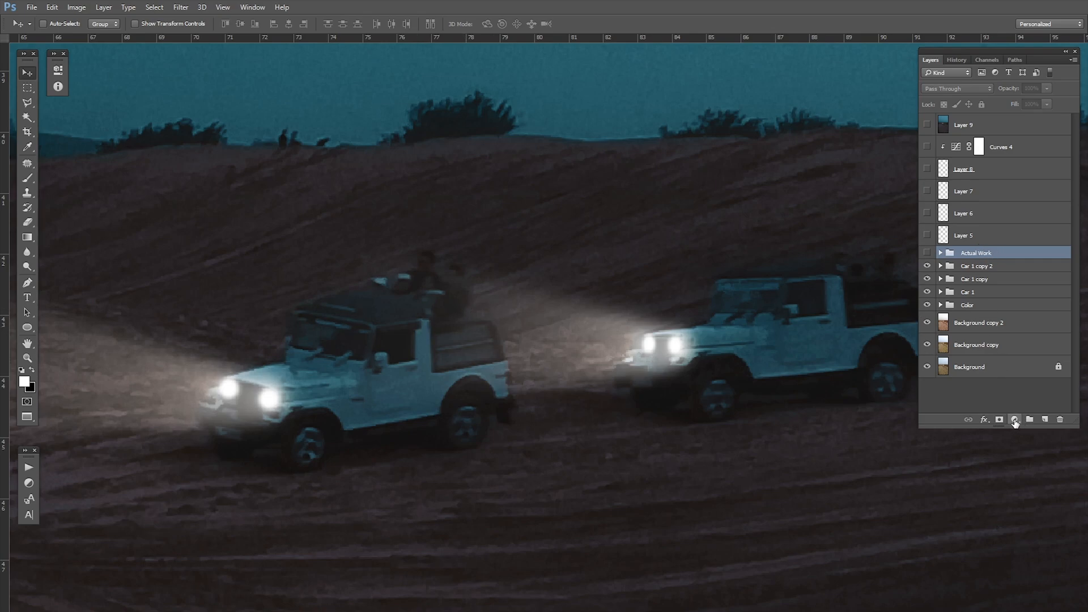
Add a Curves adjustment layer above the Actual Work group, lifting input 104 to output 146, and invert its mask to black
click(1015, 420)
click(1029, 270)
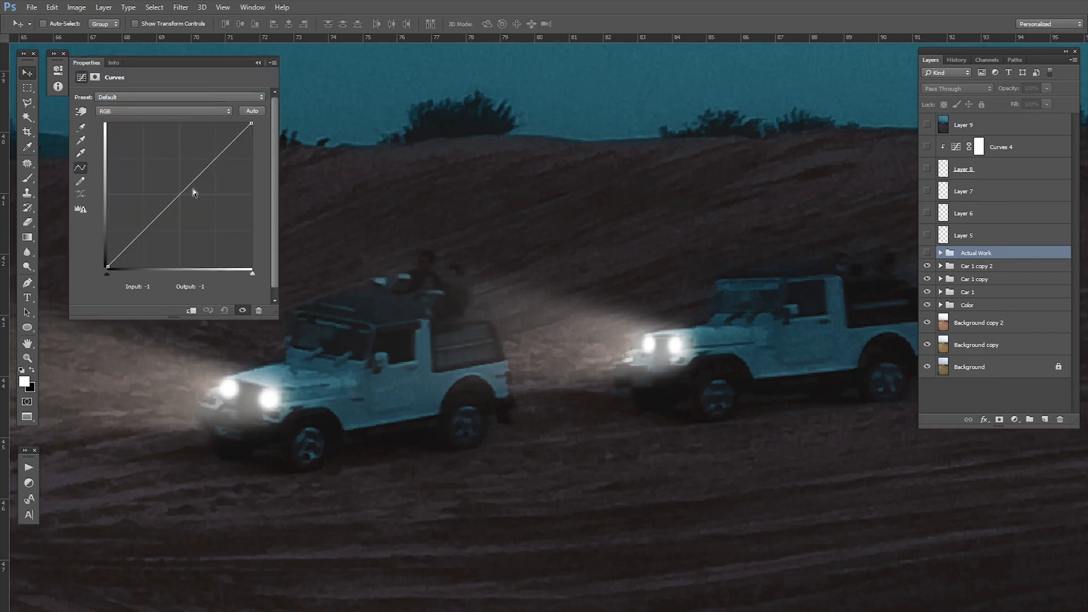
drag(172, 203, 165, 183)
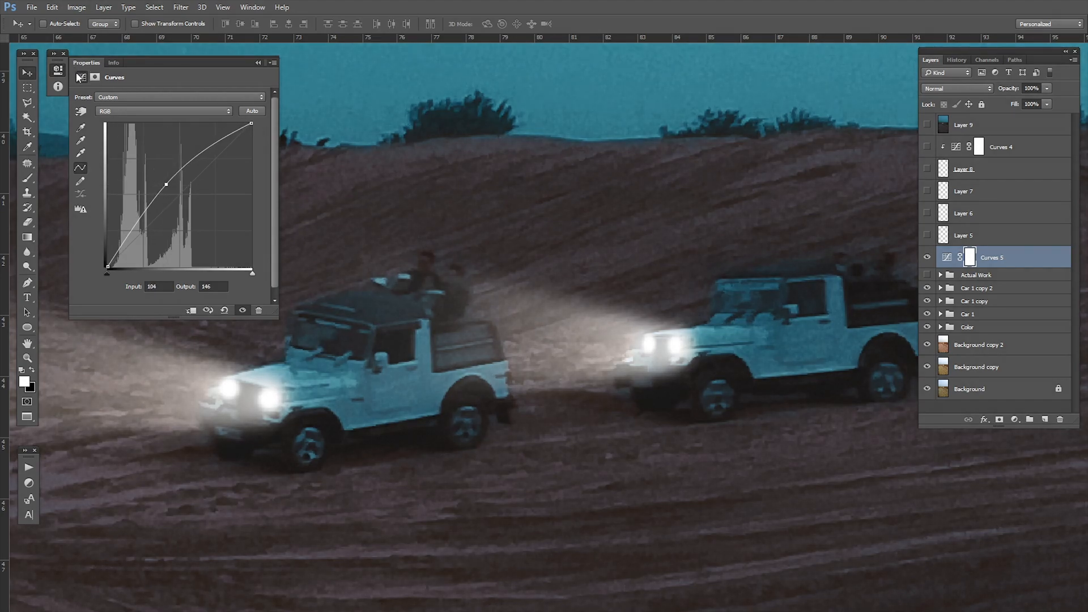
click(58, 70)
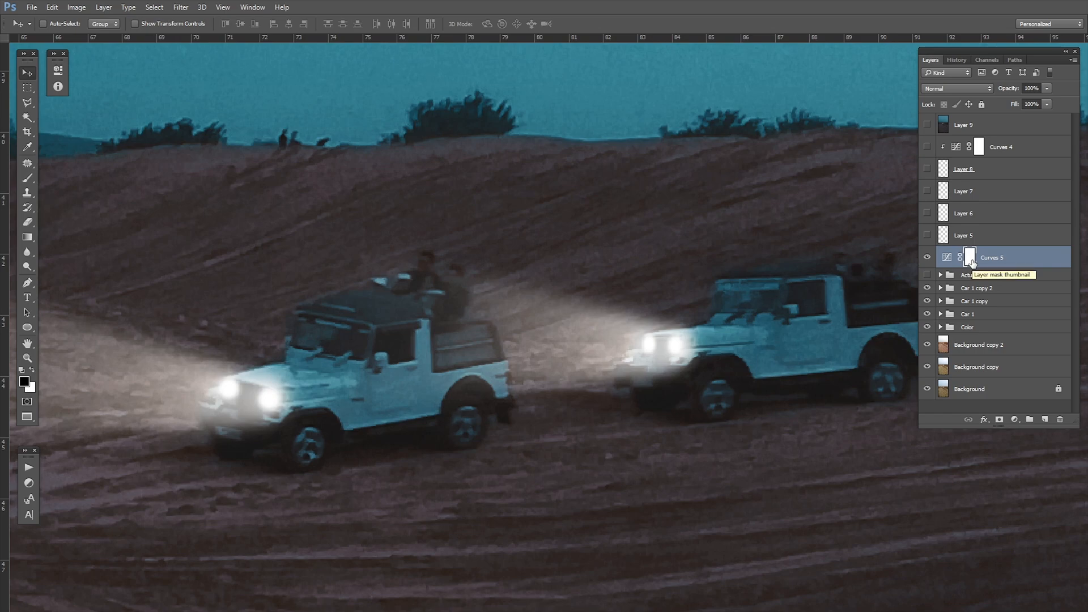
key(ctrl+i)
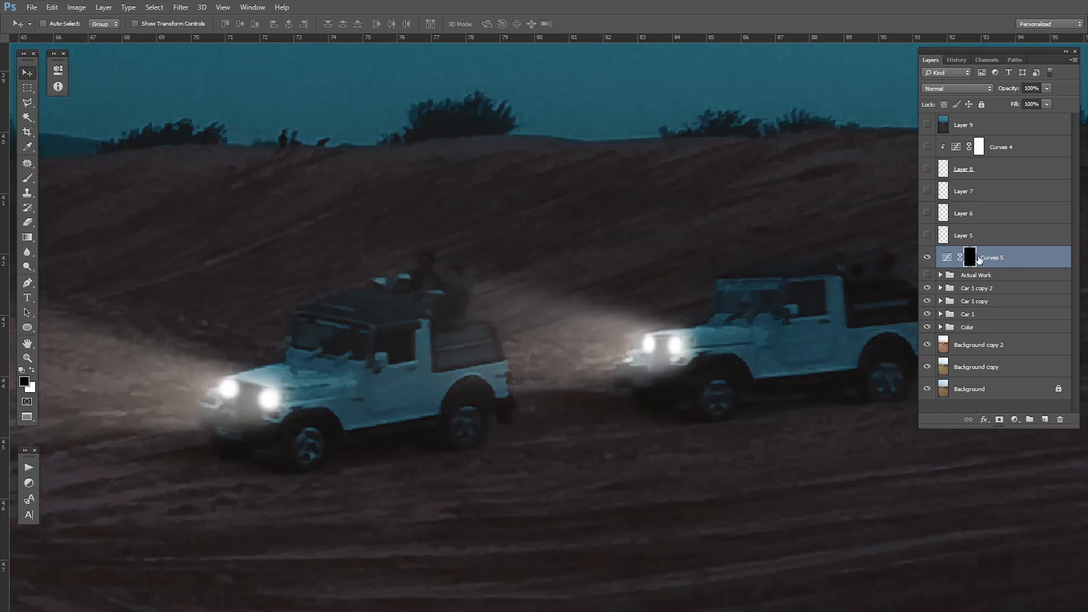
Zoom in on the middle jeep and prepare a white brush at 100% opacity with a 7 px tip
key(ctrl+0)
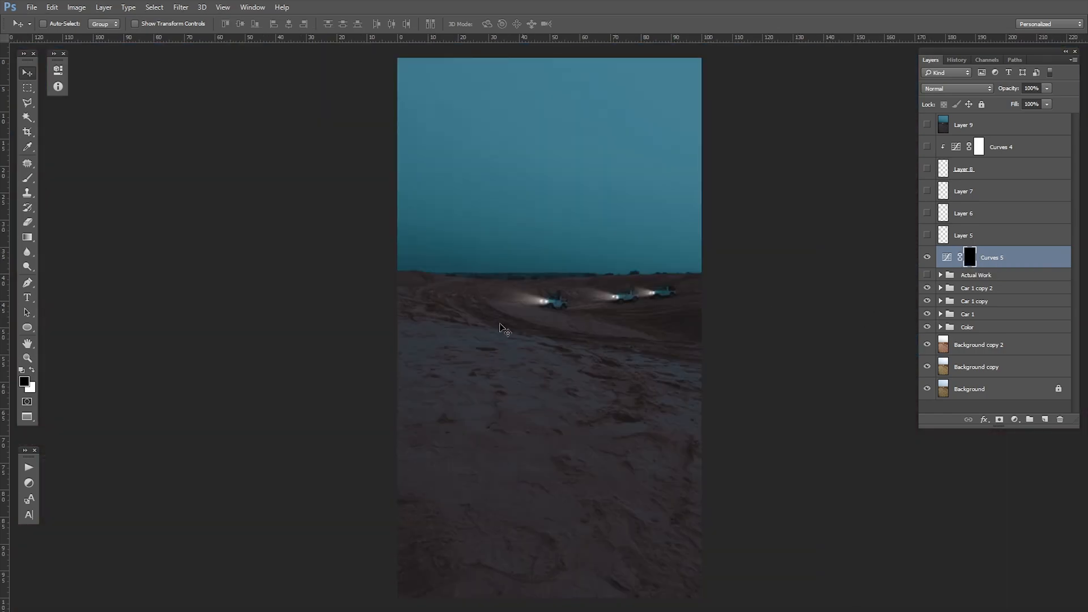
drag(558, 306, 348, 364)
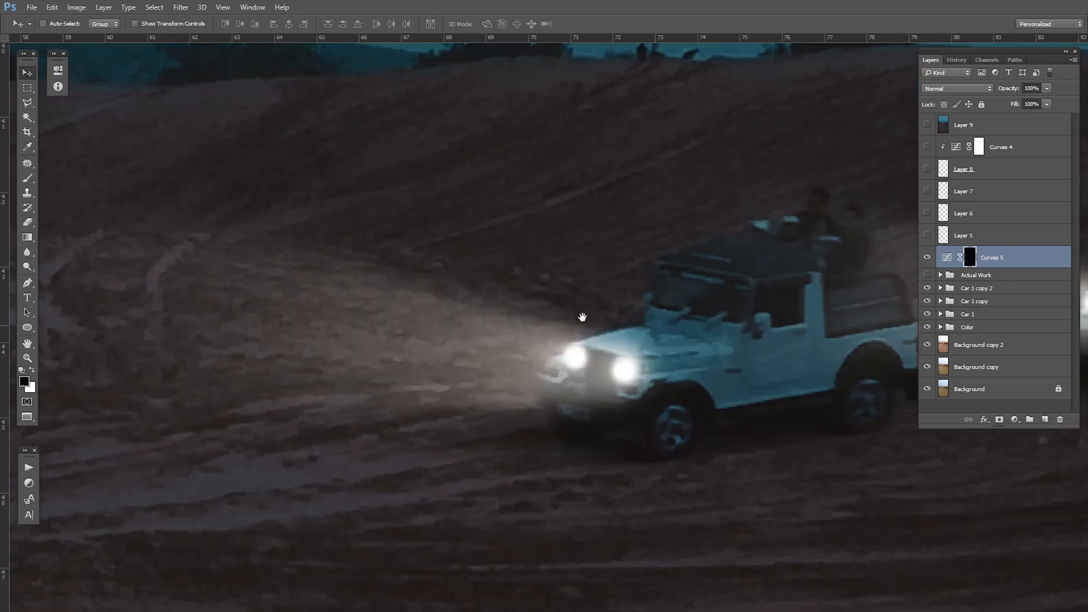
drag(582, 315, 269, 343)
key(b)
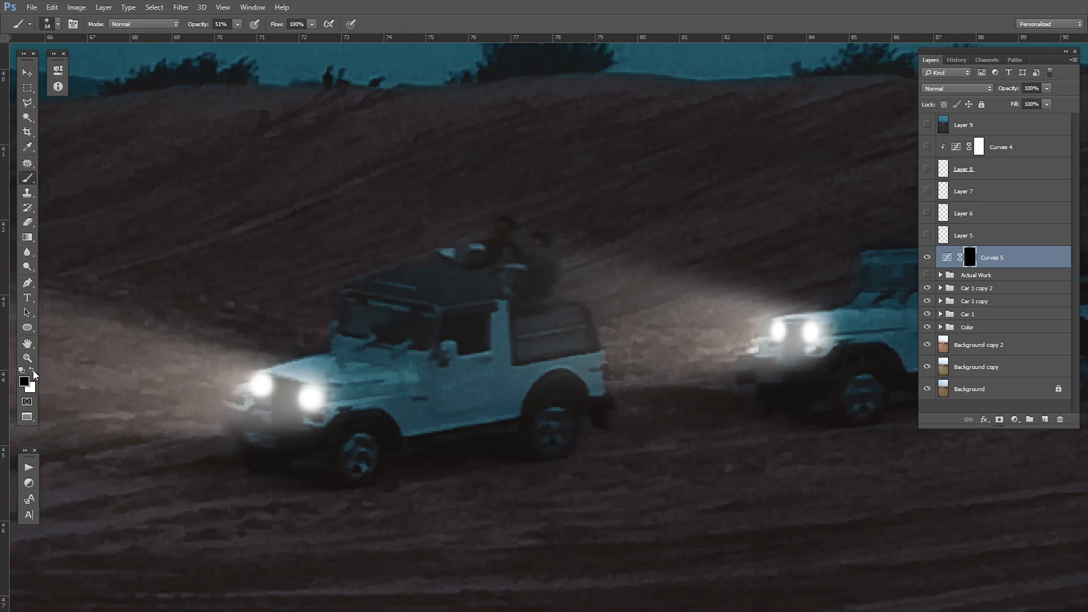
click(32, 370)
drag(199, 24, 307, 24)
ctrl+click(558, 277)
alt+click(556, 290)
key(bracketleft)
key(bracketleft)
key(bracketleft)
key(bracketleft)
key(bracketleft)
key(bracketleft)
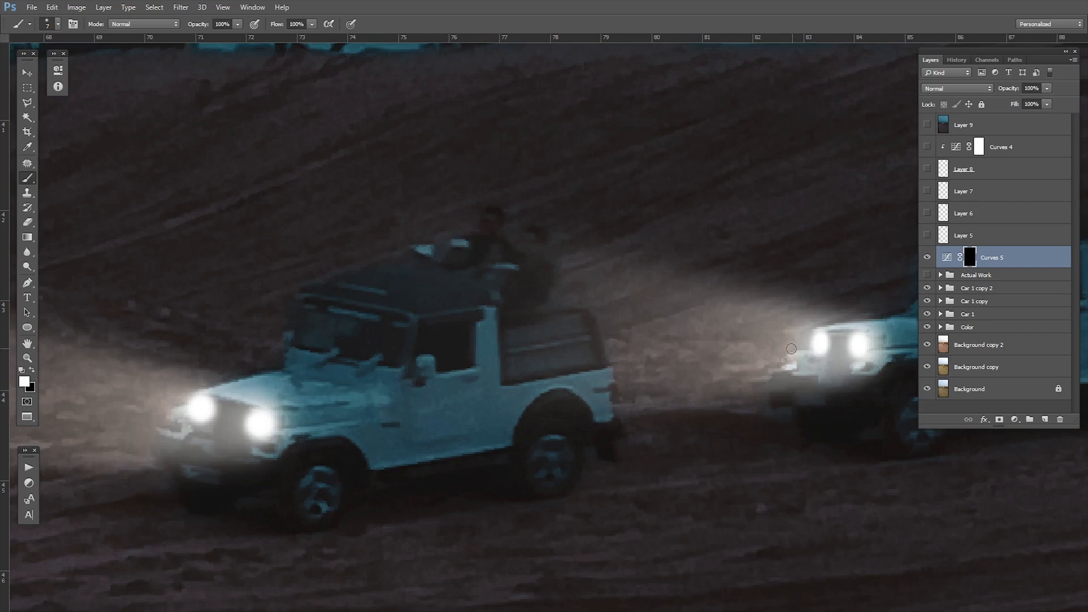
drag(519, 275, 484, 335)
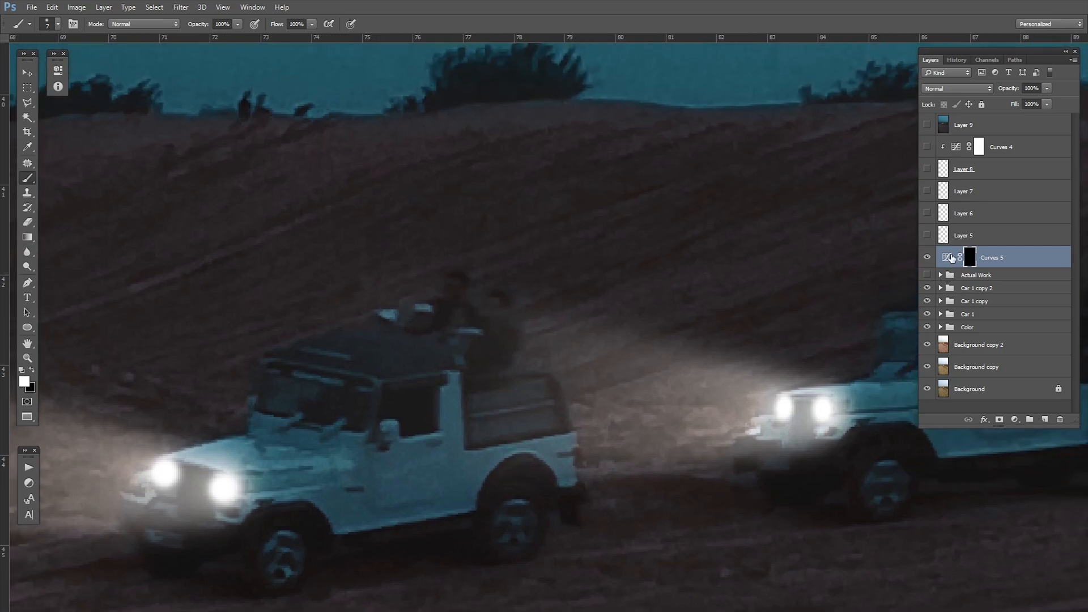
Strengthen the Curves 5 brightening to input 78, output 150, and target its mask for painting
double_click(952, 257)
drag(169, 182, 146, 177)
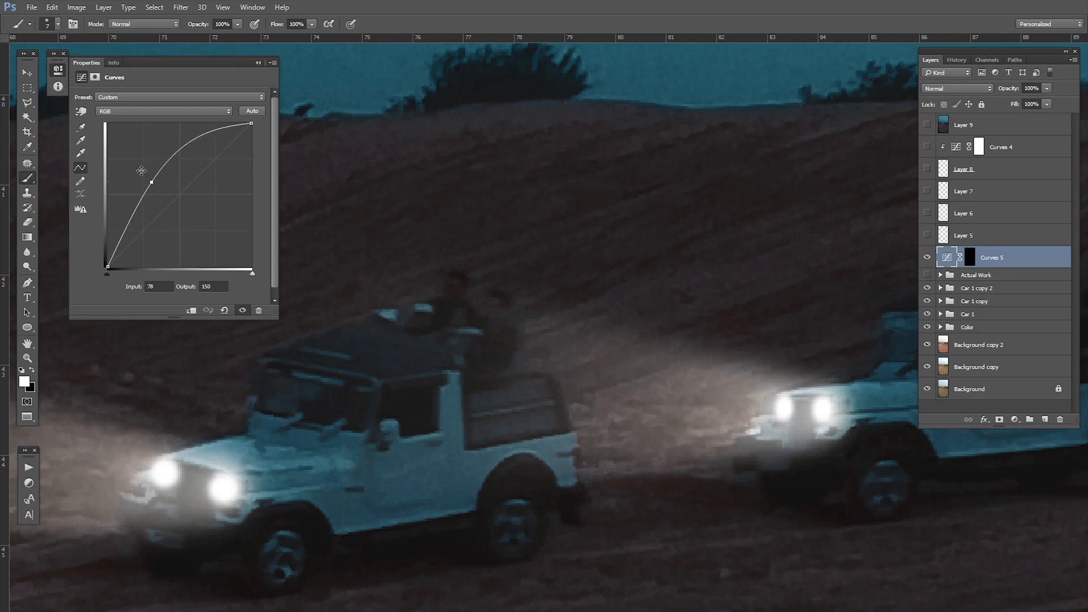
click(58, 69)
click(452, 272)
click(549, 237)
click(972, 259)
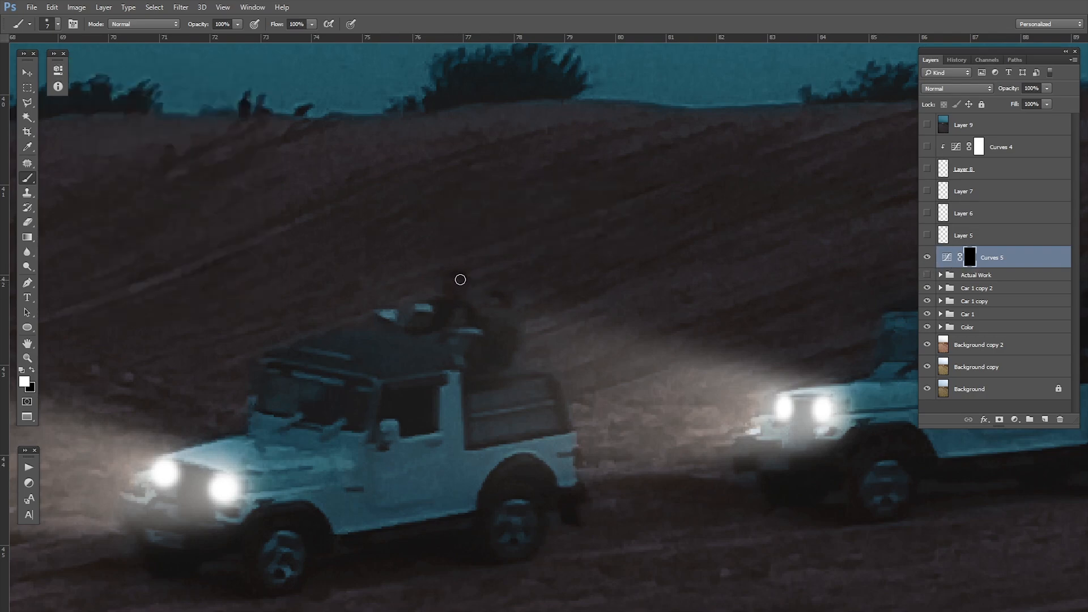
Paint a thin rim of light on the Curves 5 mask along the middle jeep's passengers, rear edge and wheel area
drag(454, 268, 475, 313)
key(ctrl+z)
mouse_move(453, 276)
mouse_down()
mouse_move(480, 309)
mouse_move(482, 323)
mouse_move(464, 326)
mouse_move(500, 301)
mouse_move(505, 354)
mouse_move(541, 386)
mouse_move(560, 447)
mouse_move(562, 483)
mouse_move(517, 505)
mouse_up()
mouse_move(511, 431)
mouse_down()
mouse_move(530, 438)
mouse_move(543, 471)
mouse_up()
drag(499, 423, 563, 415)
drag(441, 414, 458, 414)
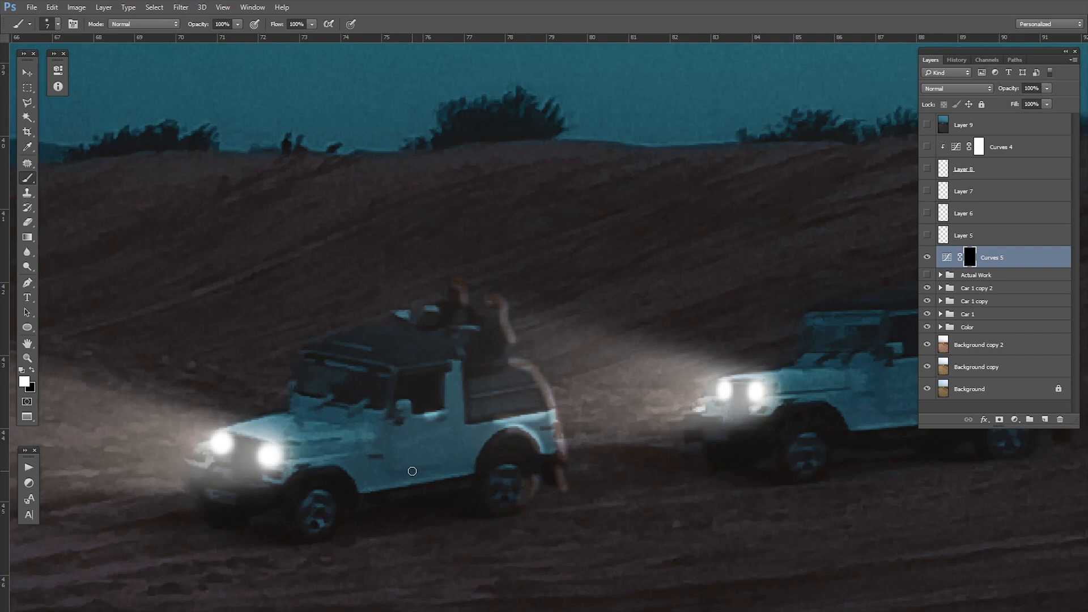
drag(415, 482, 490, 470)
mouse_move(533, 396)
mouse_down()
mouse_move(483, 415)
mouse_move(496, 415)
mouse_move(501, 378)
mouse_up()
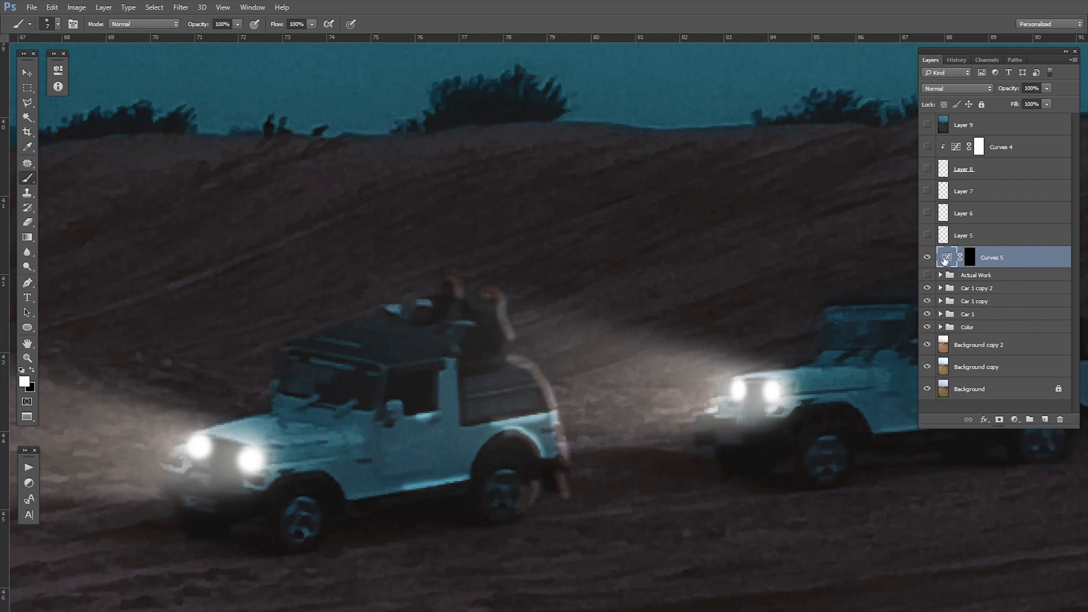
Raise the Curves 5 curve further to intensify the rim light
double_click(946, 259)
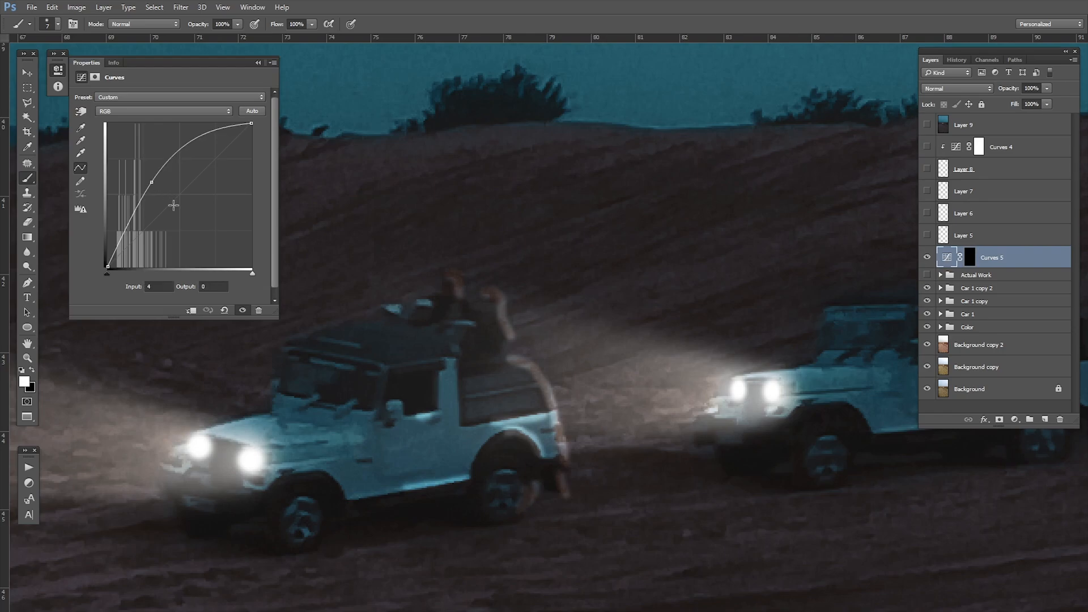
drag(157, 182, 141, 167)
click(58, 69)
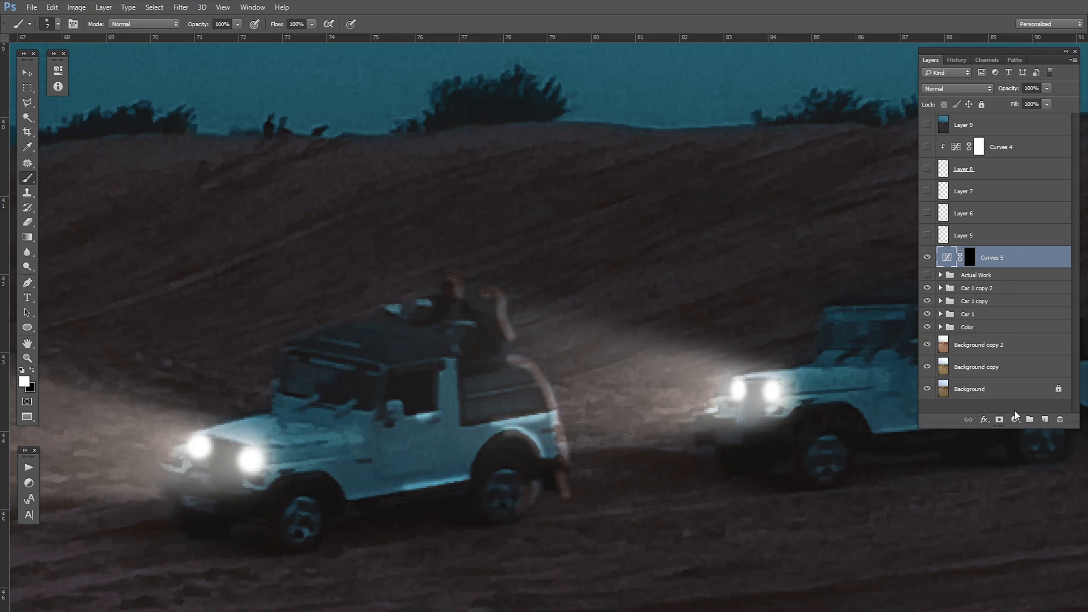
Add a second Curves adjustment layer lifting input 90 to output 160, and fill its mask with black
click(1016, 419)
click(1018, 274)
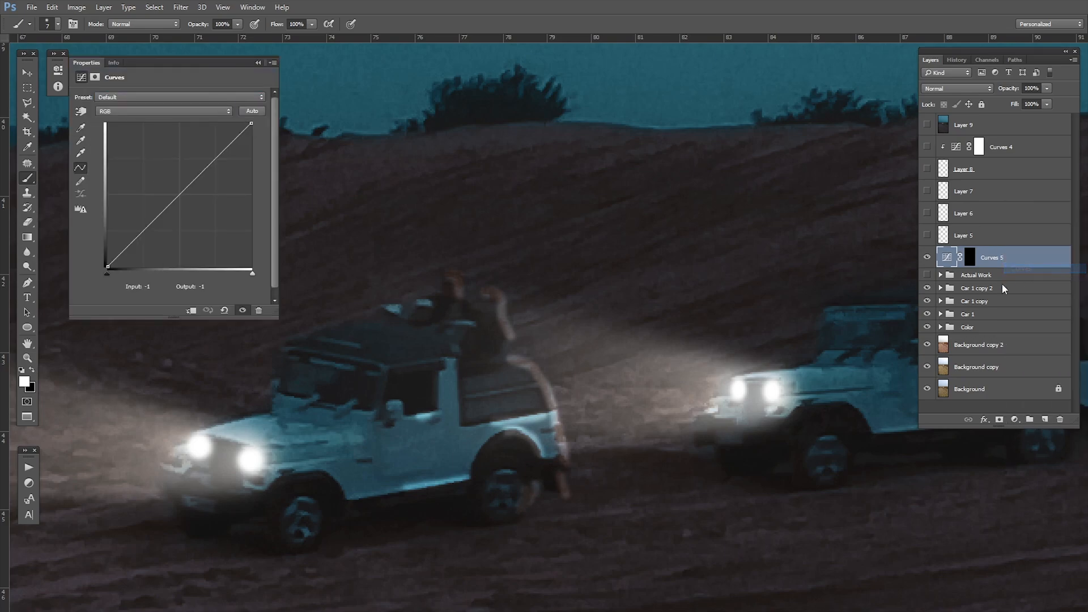
drag(173, 200, 158, 177)
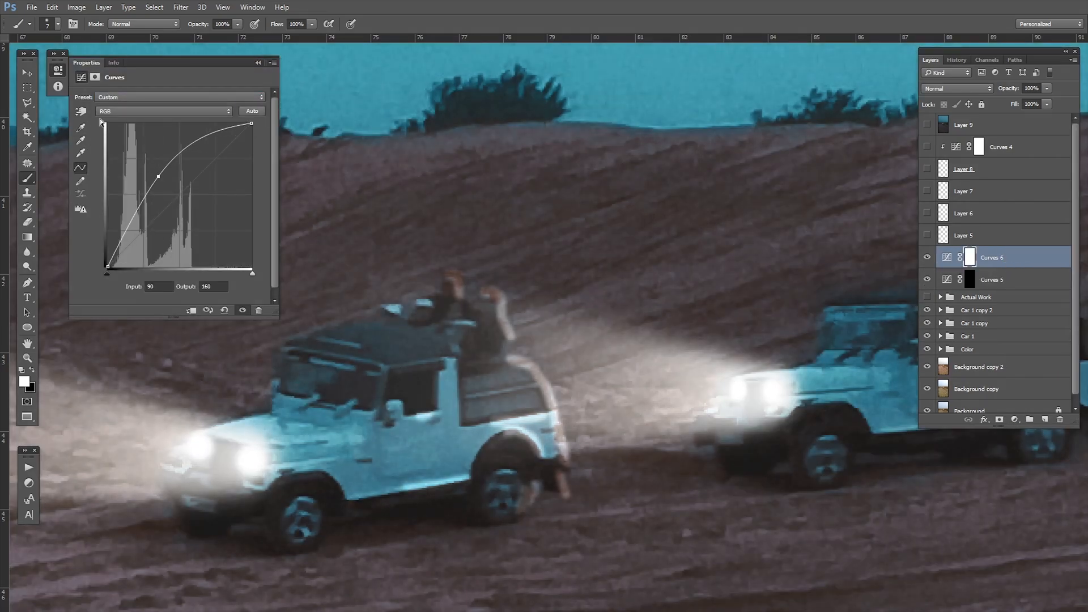
click(58, 70)
click(25, 382)
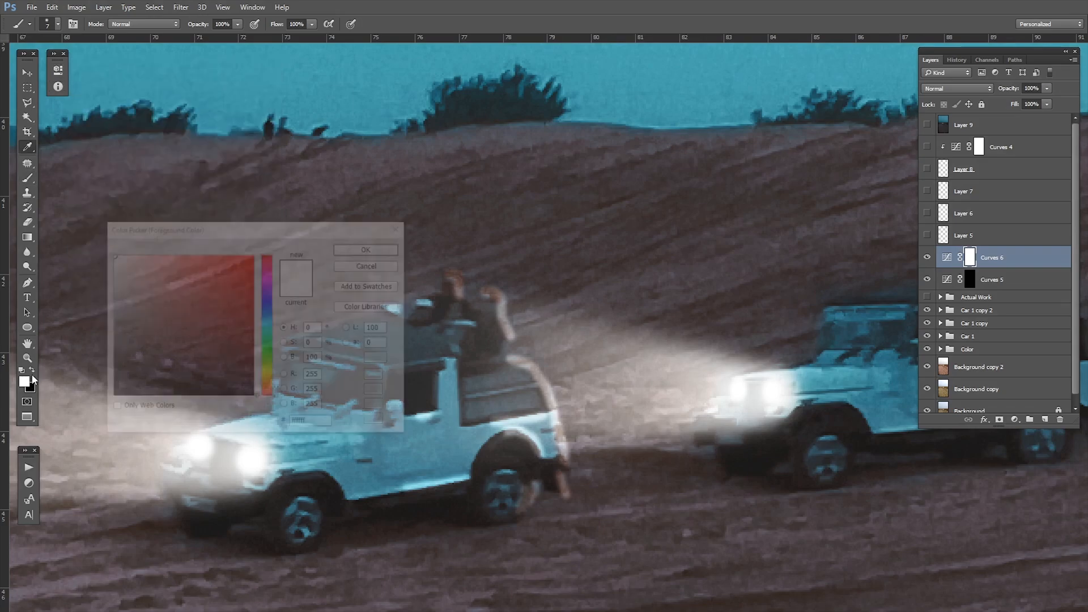
click(365, 268)
click(33, 371)
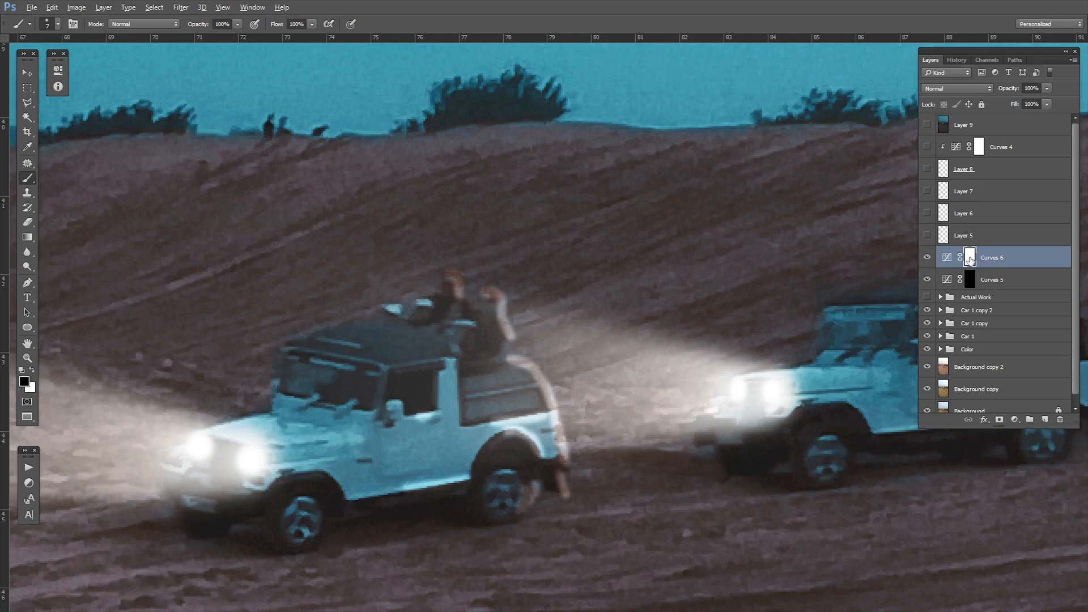
key(alt+BackSpace)
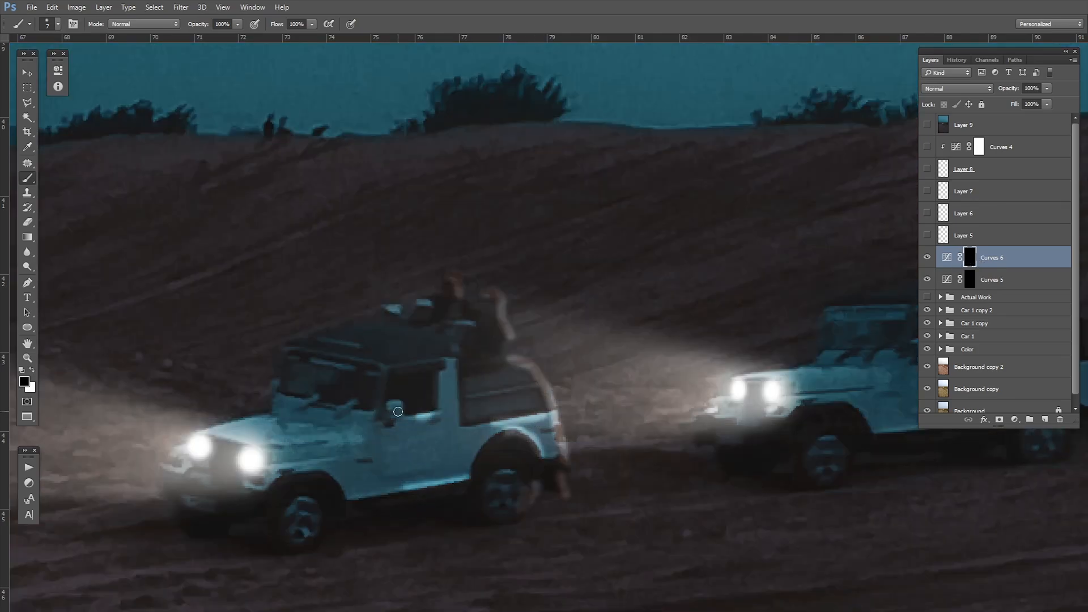
Paint a softer white glow on the Curves 6 mask around the middle jeep's passengers and rear, reducing the brush to 28 px
drag(380, 339, 423, 347)
click(33, 370)
mouse_move(523, 356)
mouse_down()
mouse_move(450, 328)
mouse_move(452, 304)
mouse_move(511, 382)
mouse_move(528, 464)
mouse_up()
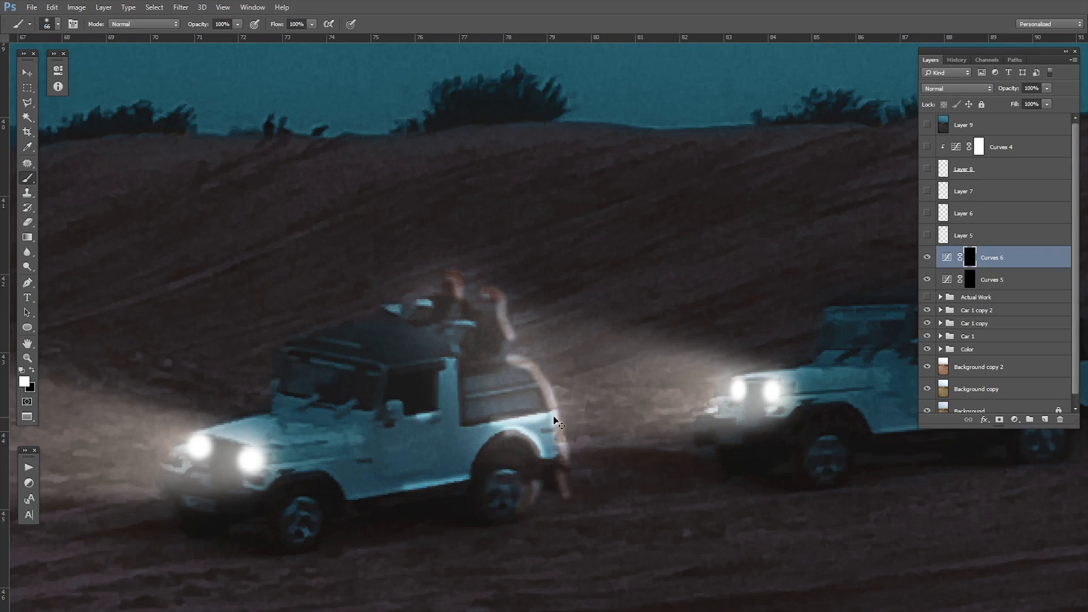
key(ctrl+z)
drag(505, 344, 468, 357)
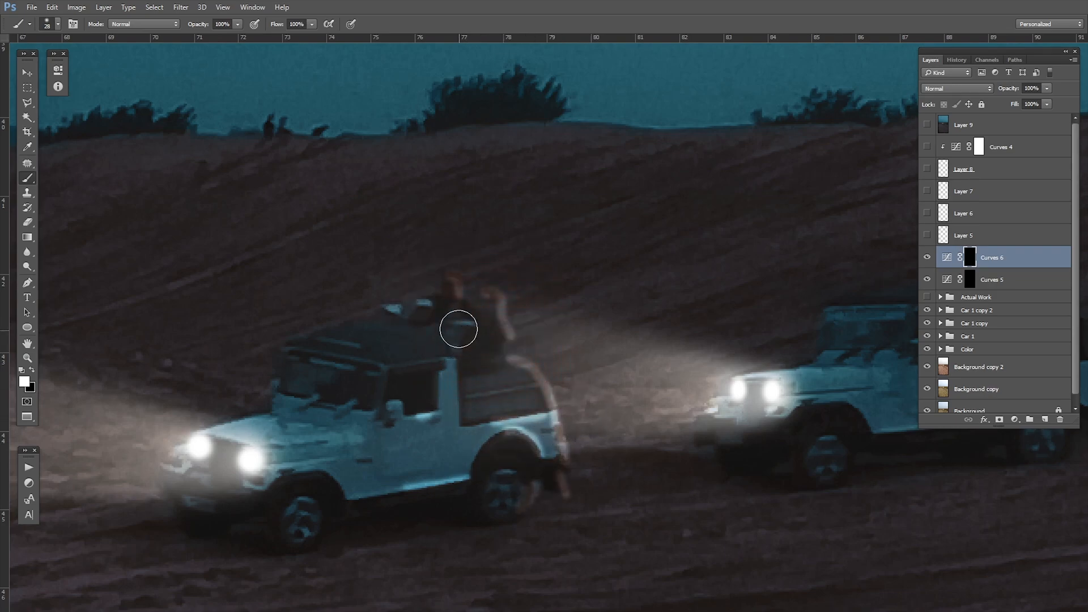
drag(805, 396, 677, 395)
drag(590, 378, 626, 396)
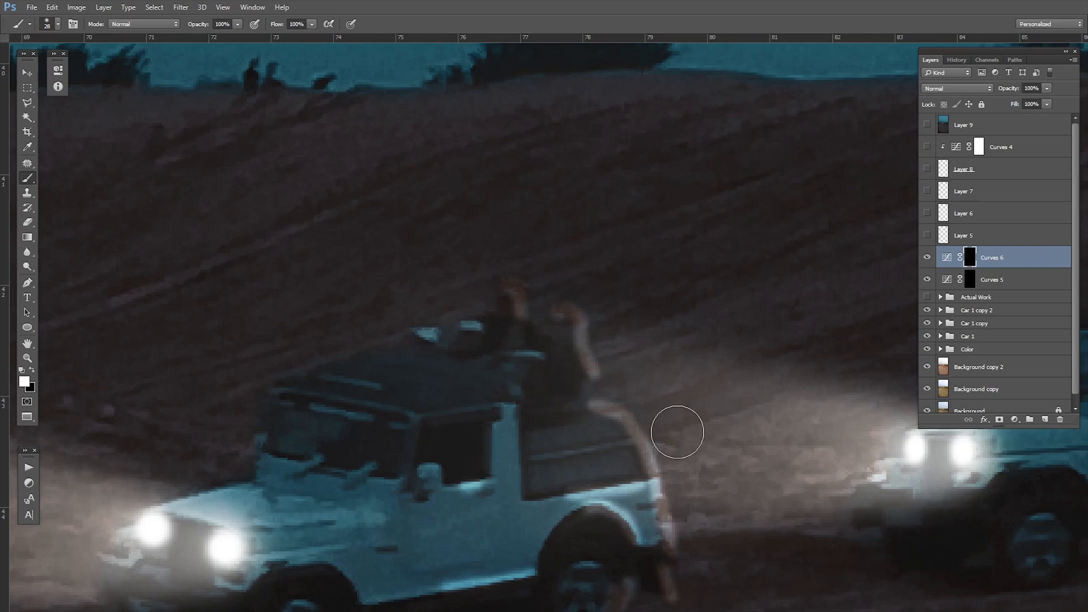
click(927, 281)
mouse_move(459, 367)
mouse_down()
mouse_move(493, 314)
mouse_move(605, 422)
mouse_move(634, 560)
mouse_move(612, 373)
mouse_move(611, 413)
mouse_up()
mouse_move(594, 367)
mouse_down()
mouse_move(567, 381)
mouse_move(582, 406)
mouse_move(563, 341)
mouse_move(520, 293)
mouse_move(551, 322)
mouse_move(577, 380)
mouse_move(588, 352)
mouse_move(595, 393)
mouse_move(623, 432)
mouse_move(627, 408)
mouse_up()
key(bracketright)
key(bracketright)
Compare the jeeps with the Curves 5 and Curves 6 rim light shown and hidden
key(ctrl+0)
key(v)
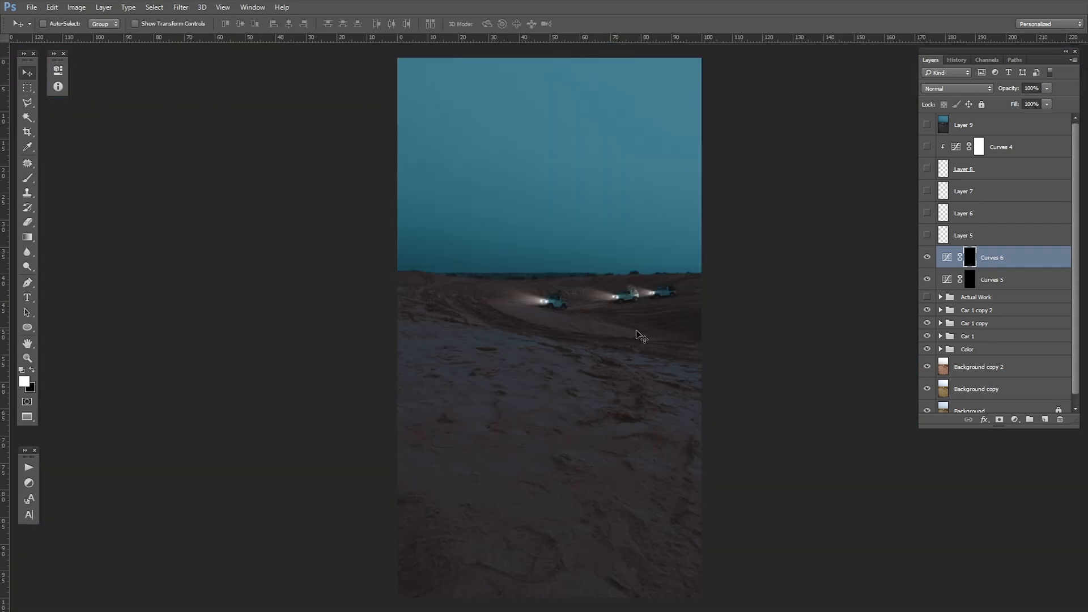
scroll(638, 286, up, 8)
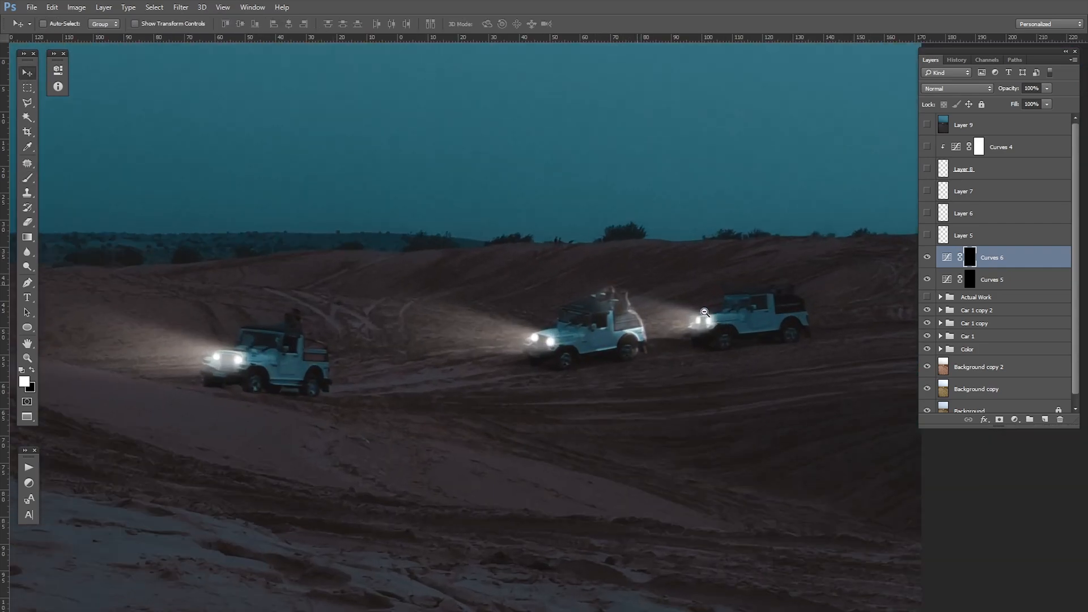
drag(928, 263, 928, 278)
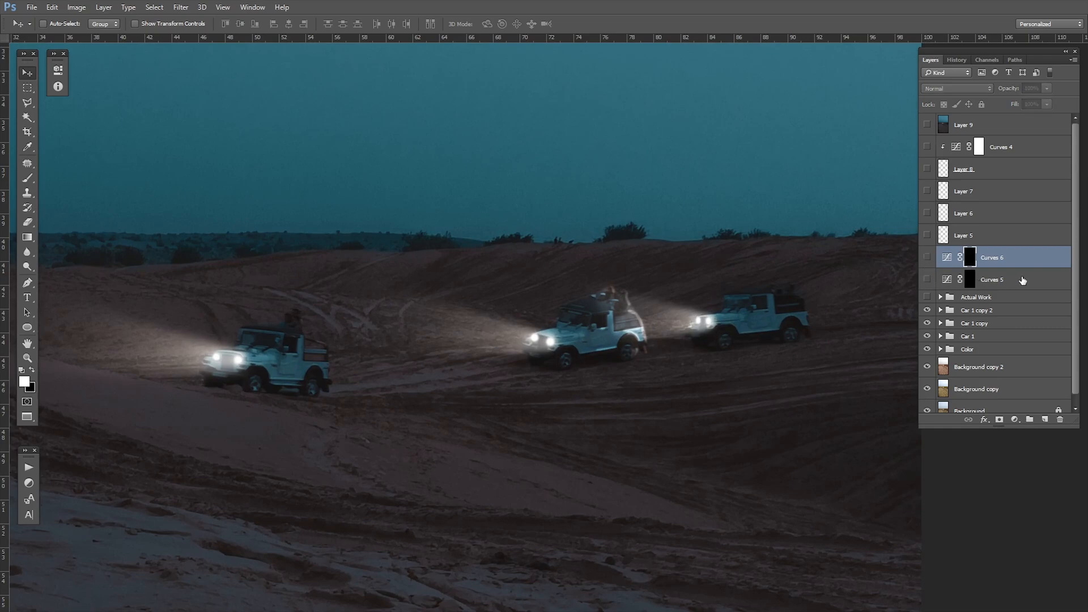
click(927, 257)
click(927, 258)
Group the Curves 5 and Curves 6 layers and make both visible inside the collapsed group
shift+click(1001, 279)
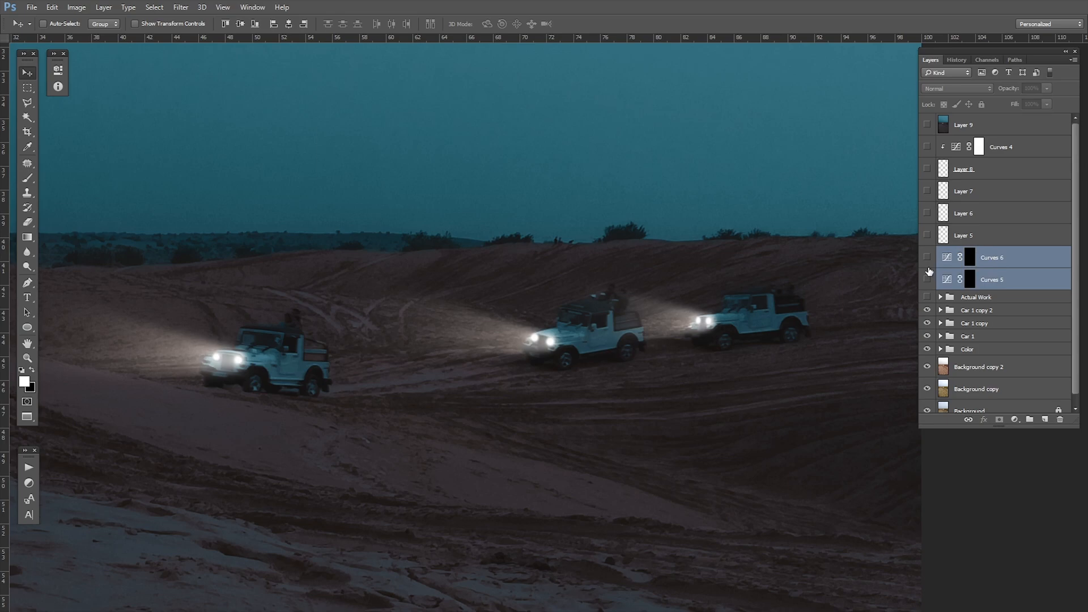
key(ctrl+g)
click(941, 252)
drag(927, 271, 927, 292)
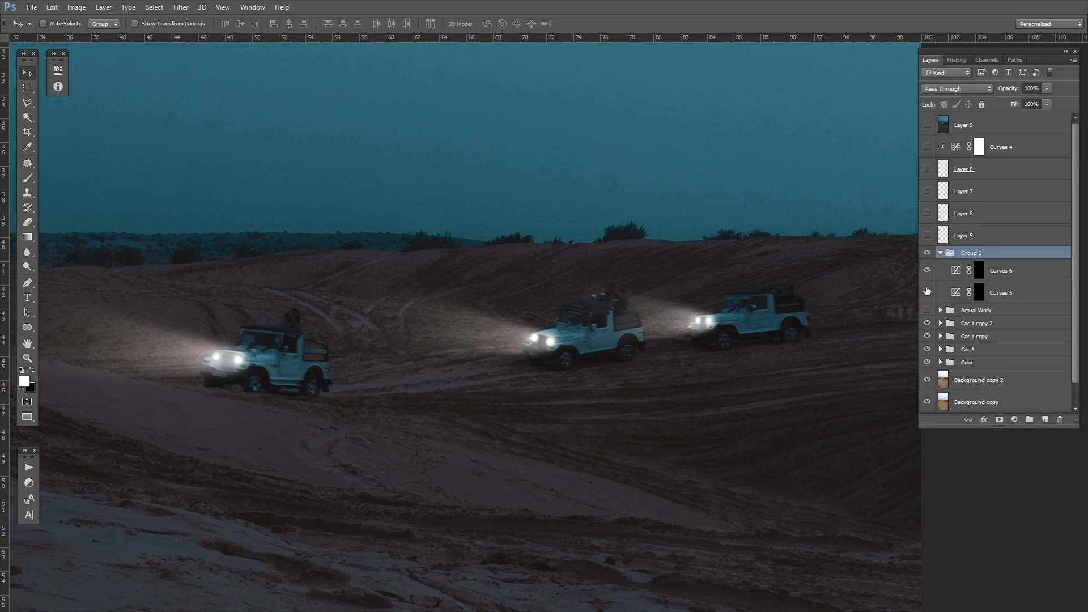
click(940, 253)
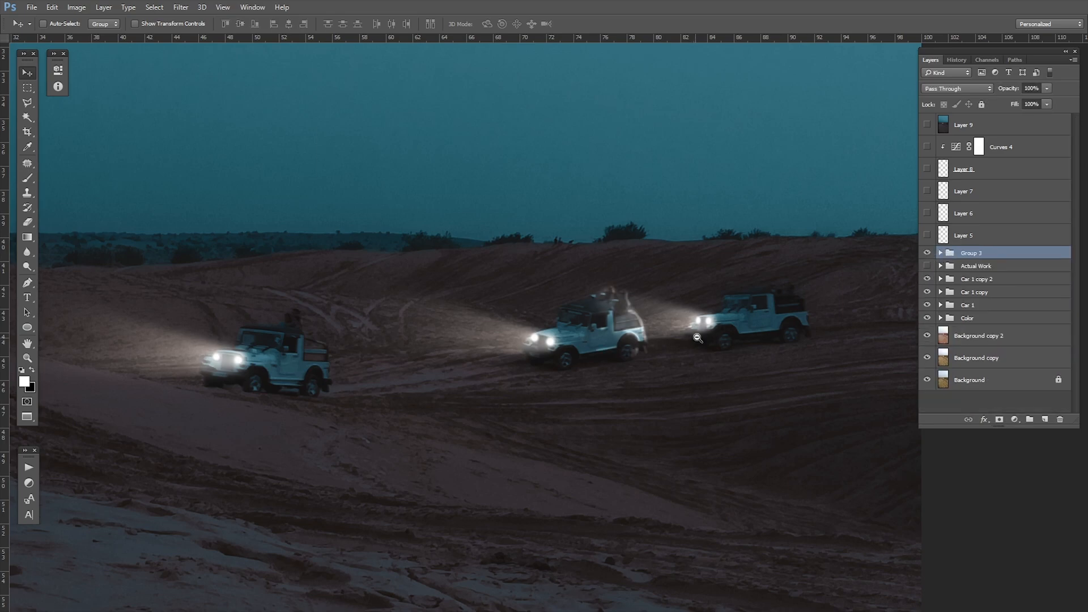
Compare the whole image with the rim light group hidden and shown
scroll(696, 339, down, 2)
scroll(682, 338, down, 3)
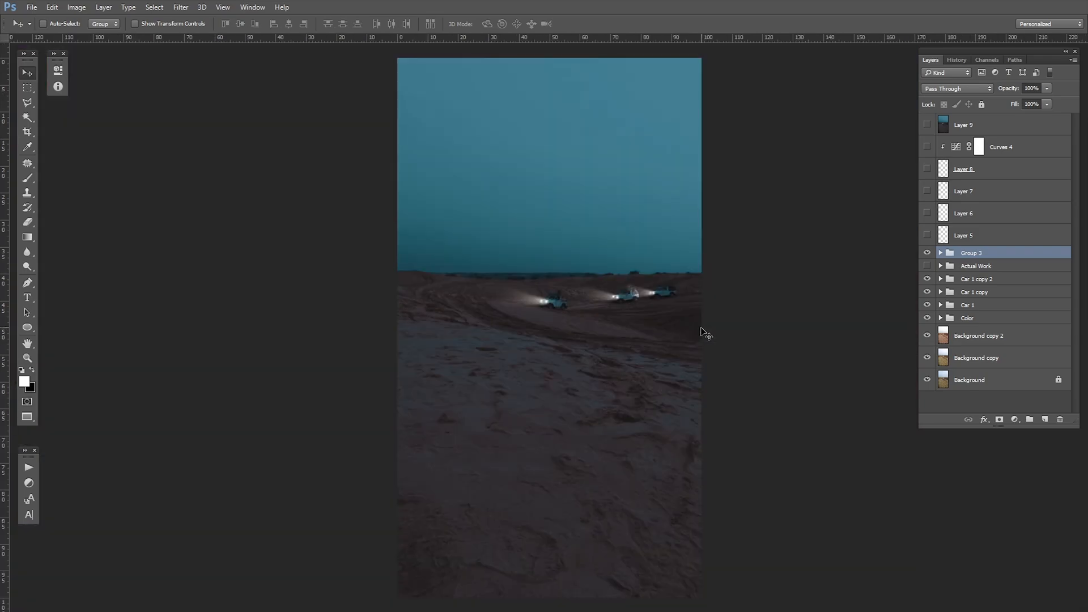
click(927, 253)
click(928, 254)
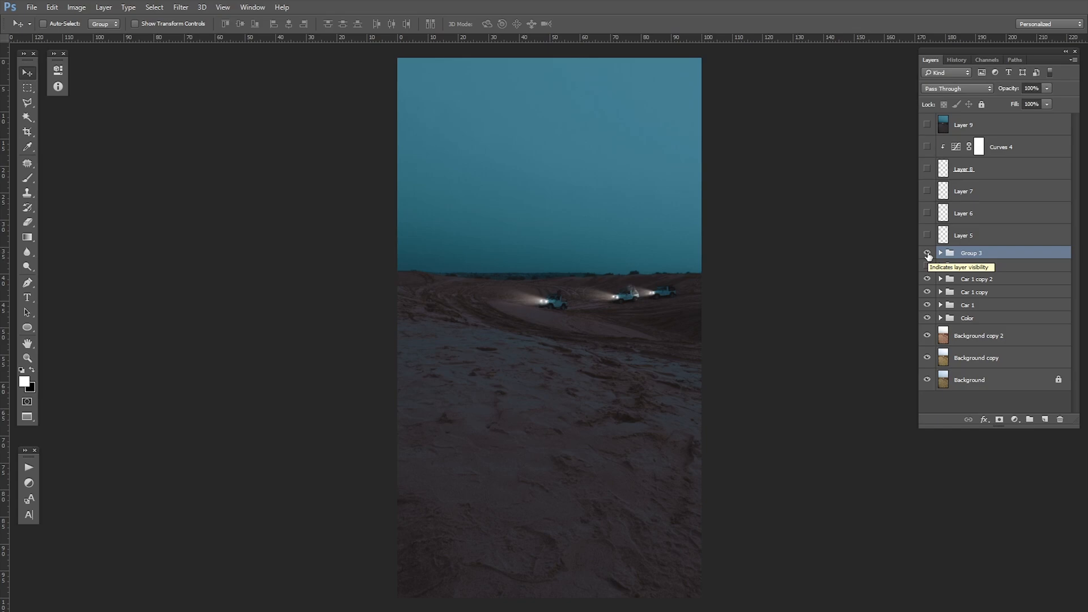
Compare the image with Group 3 shown and hidden, leave it hidden, and show the Actual Work group's rim light around the jeeps instead
click(928, 254)
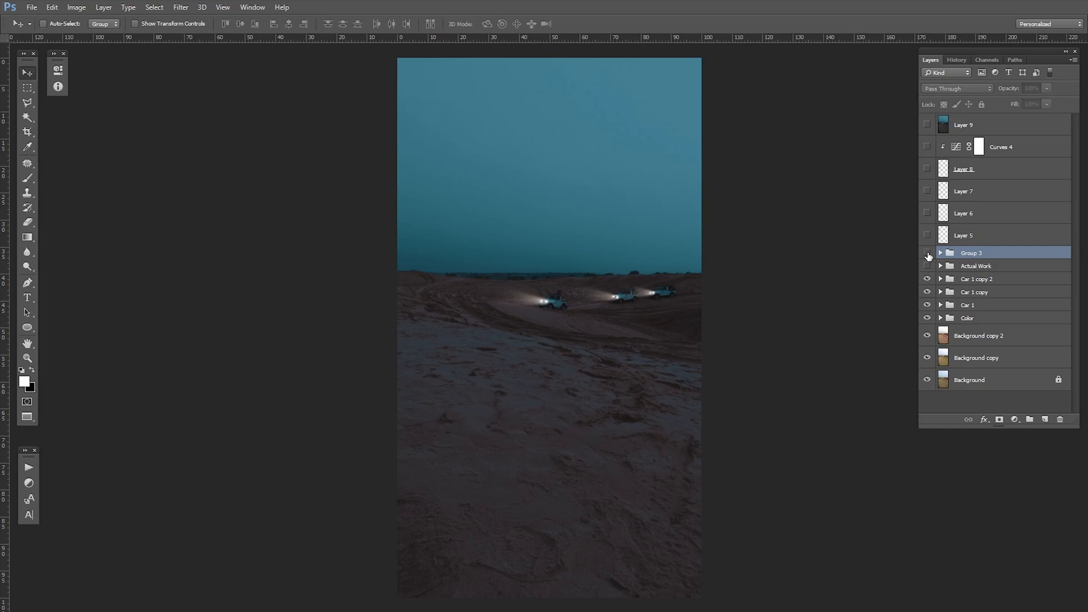
click(928, 253)
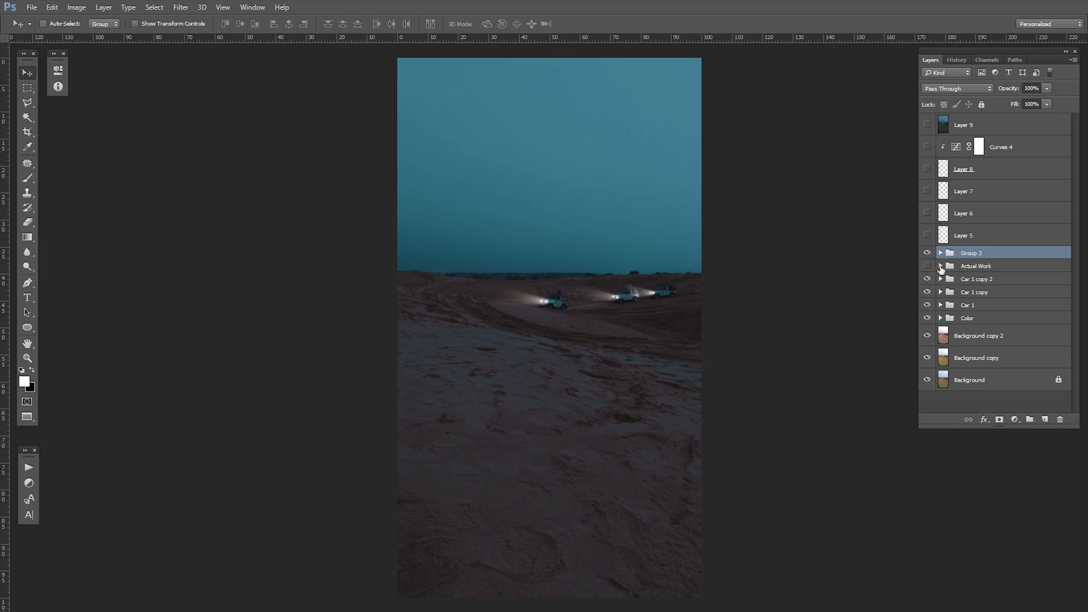
click(927, 253)
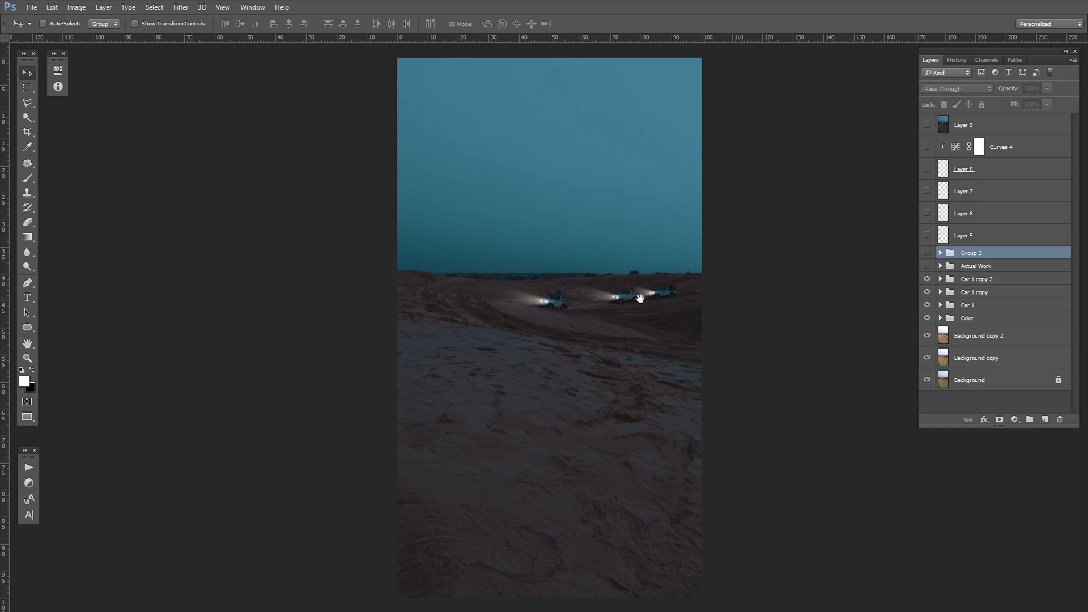
drag(647, 300, 715, 316)
click(928, 266)
key(ctrl+0)
drag(636, 287, 668, 322)
key(ctrl+0)
drag(649, 289, 652, 317)
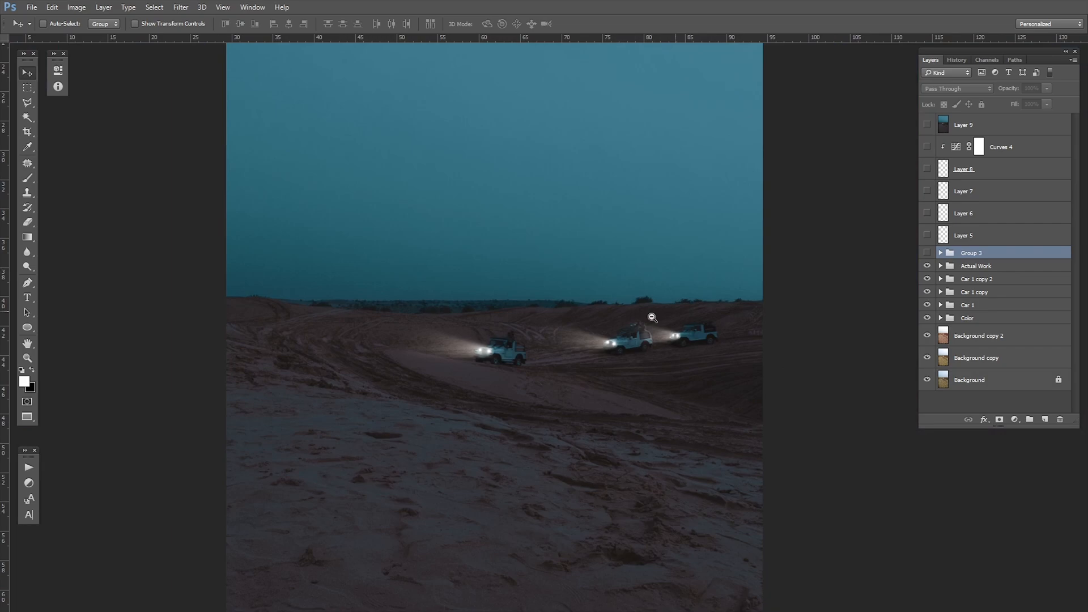
alt+click(652, 318)
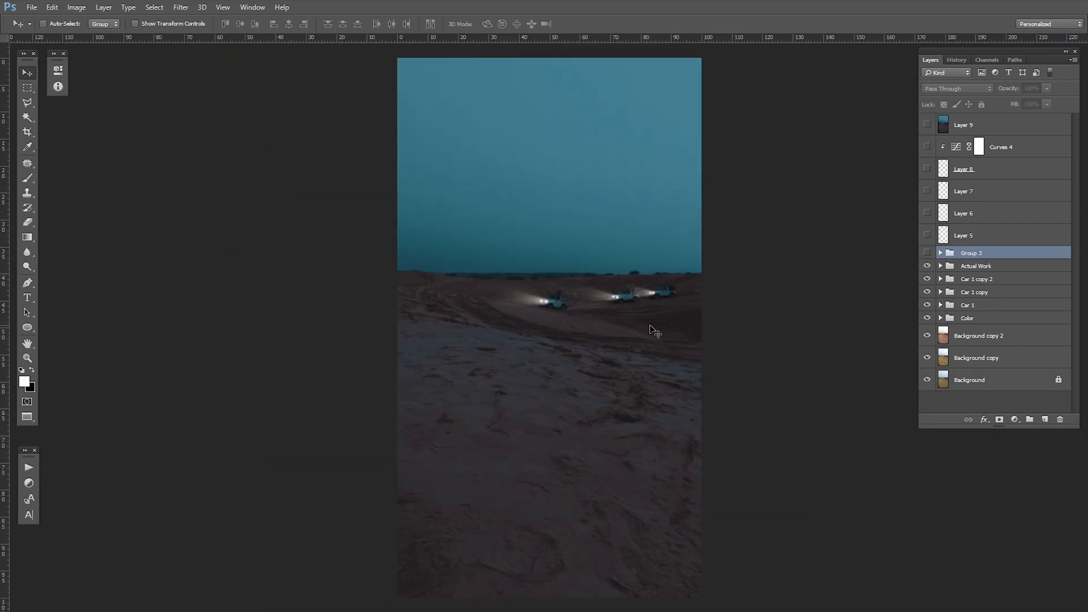
Make Layer 7, Layer 6 and Layer 5 above the groups visible, checking their light around the jeeps up close
ctrl+click(988, 194)
click(979, 250)
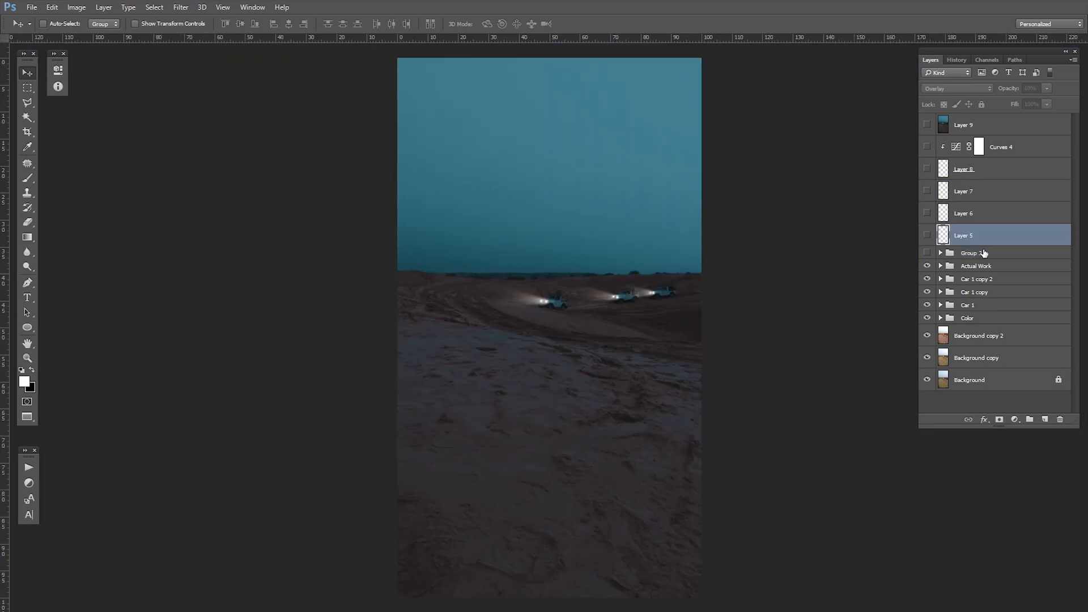
click(975, 213)
click(975, 191)
click(928, 191)
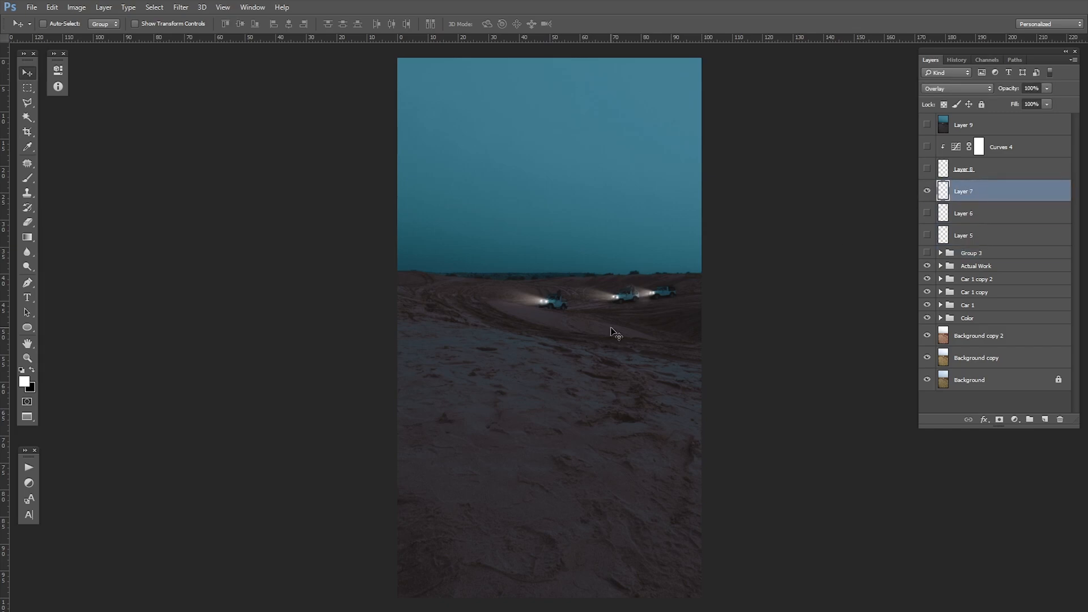
drag(636, 294, 722, 338)
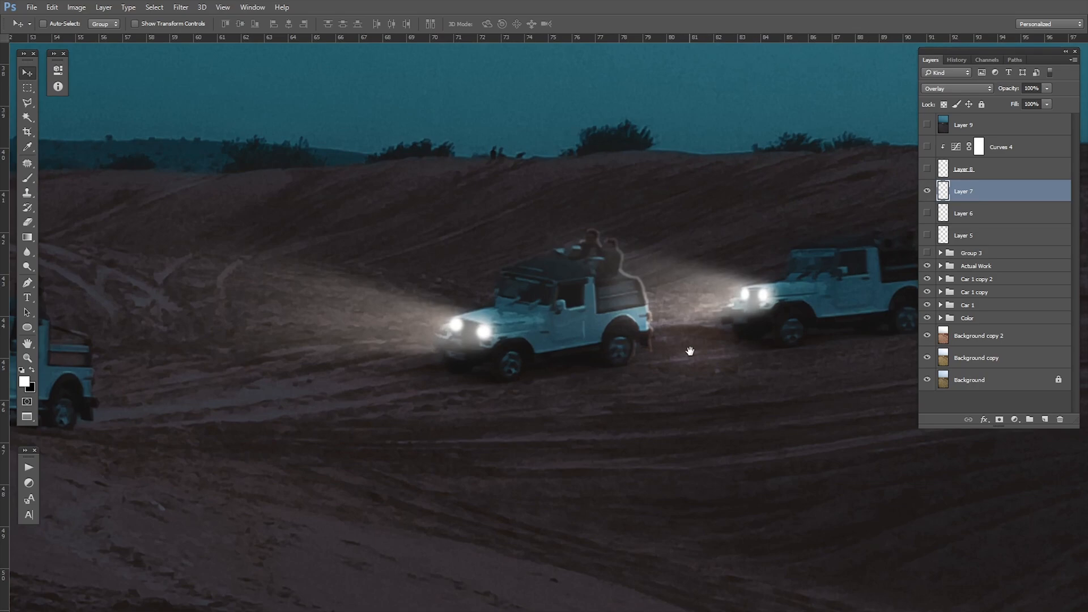
alt+click(724, 336)
drag(925, 220, 926, 235)
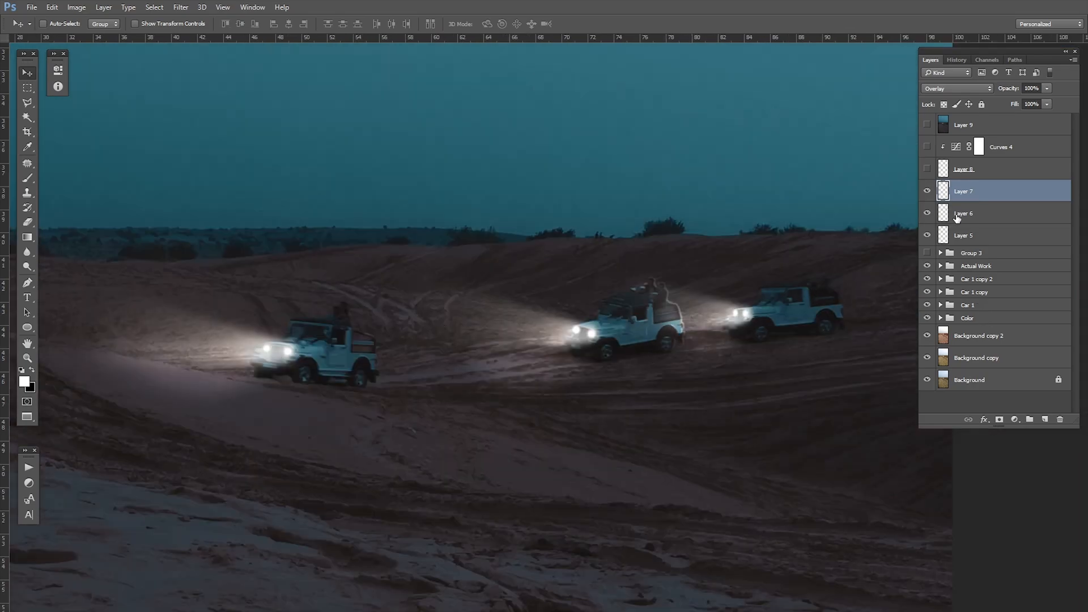
Show the Layer 8 crescent moon in the sky and inspect it up close
click(989, 169)
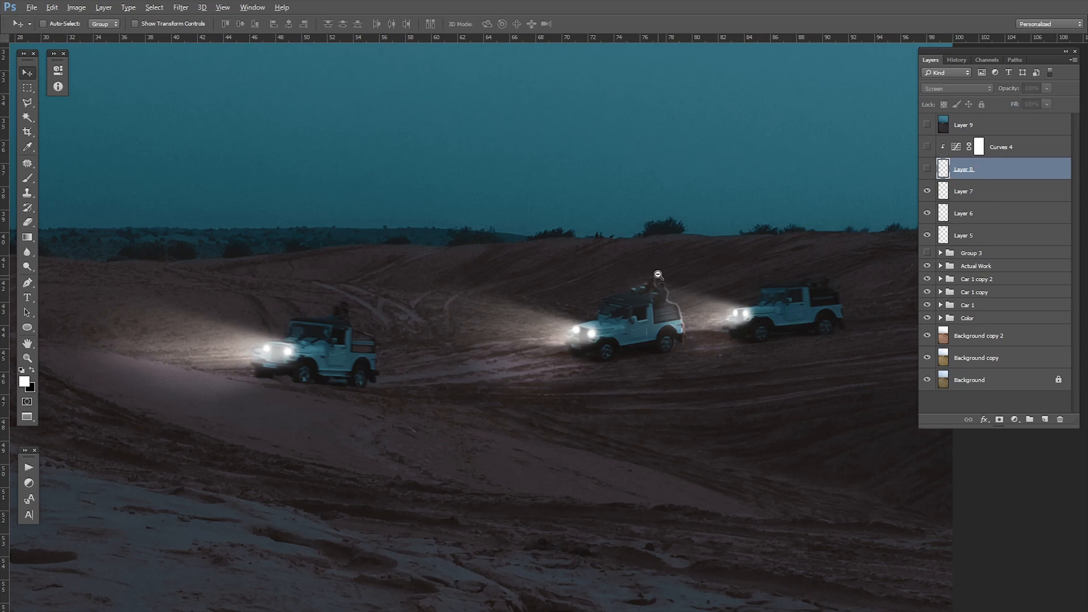
scroll(635, 283, down, 1)
scroll(602, 299, down, 3)
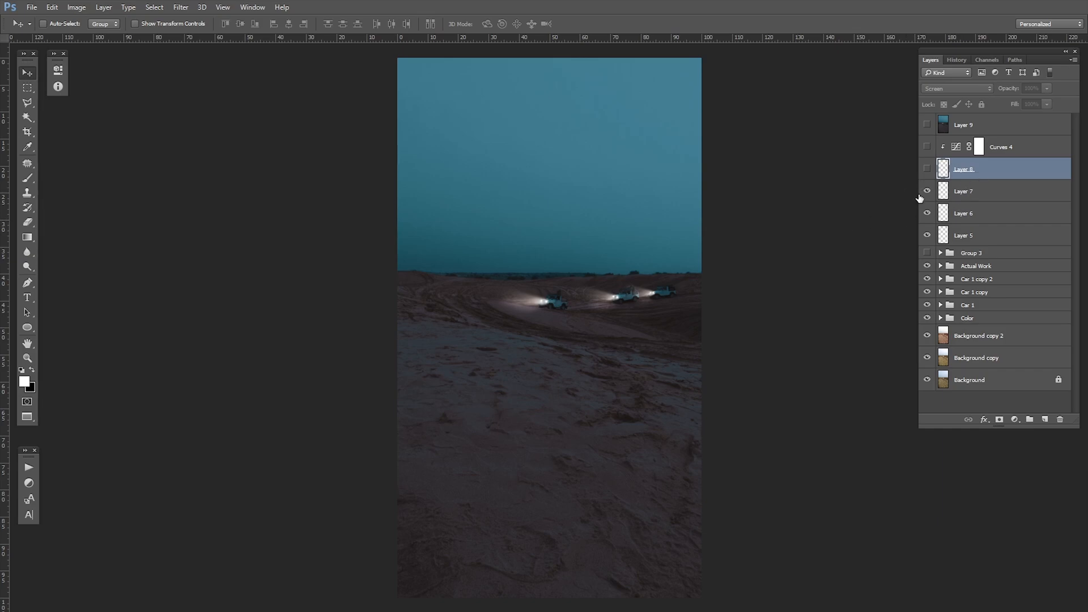
click(928, 168)
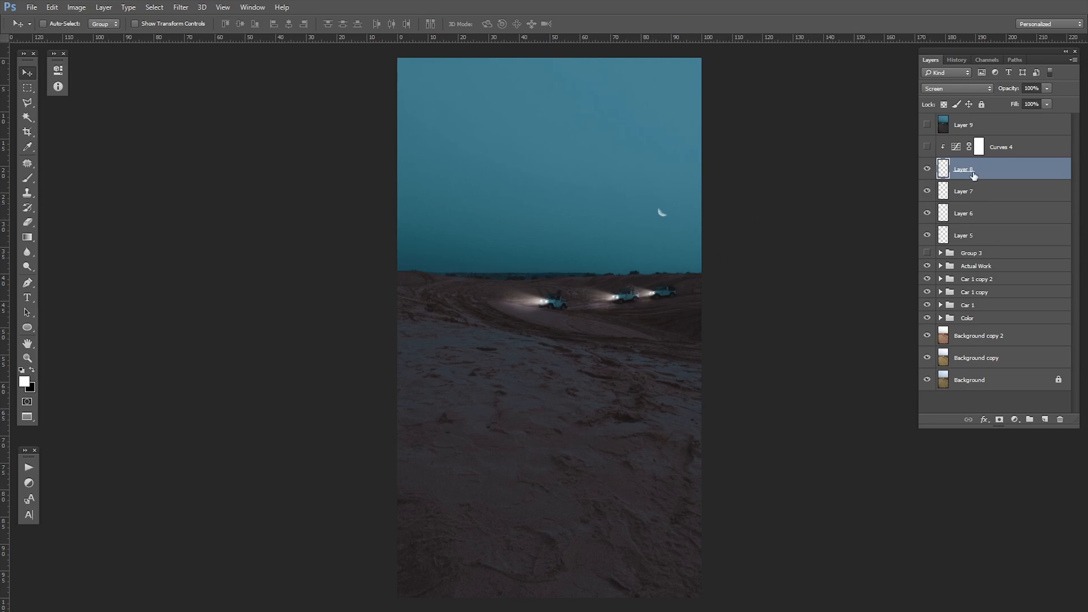
drag(660, 211, 746, 275)
key(ctrl+0)
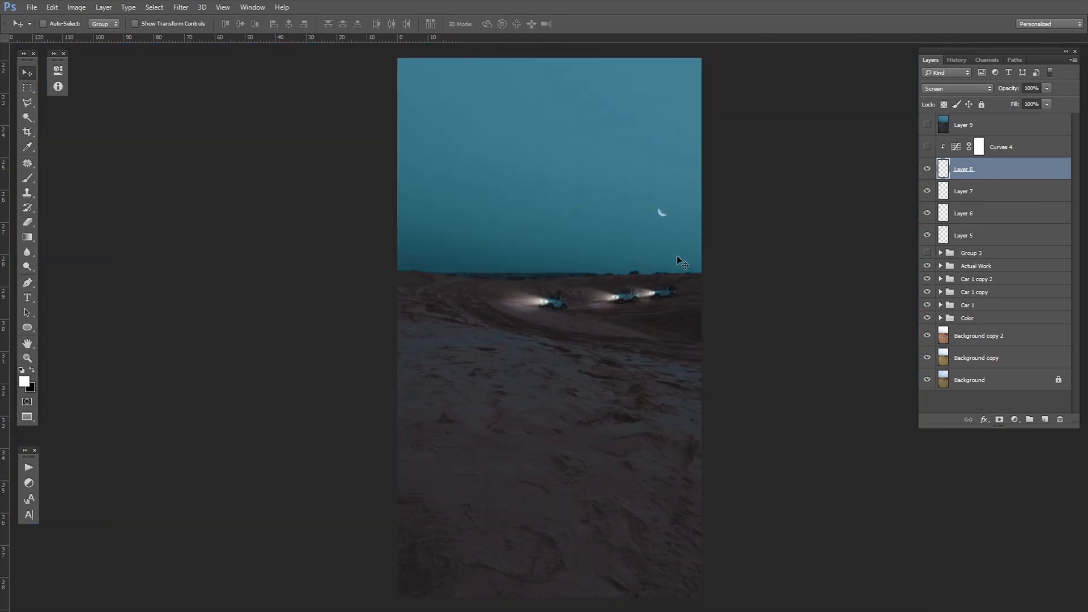
Show the clipped Curves 4 adjustment above Layer 8 to tone the moon
click(1018, 148)
drag(658, 214, 729, 253)
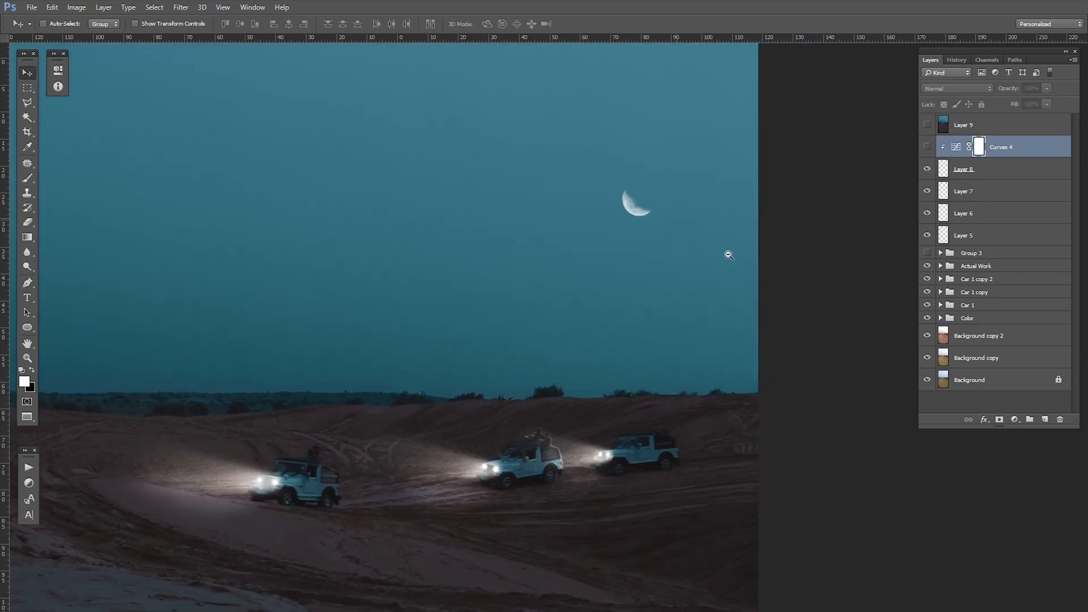
click(927, 149)
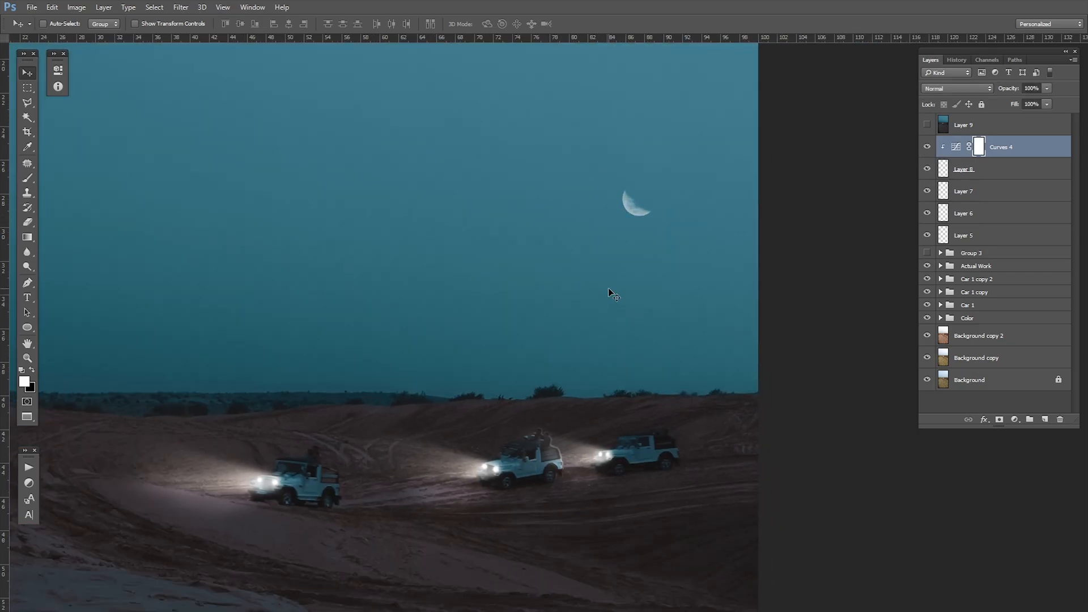
key(ctrl+0)
Compare the graded image and the original Background photo alone with the complete edit, with every layer visible
click(927, 169)
click(926, 169)
click(970, 318)
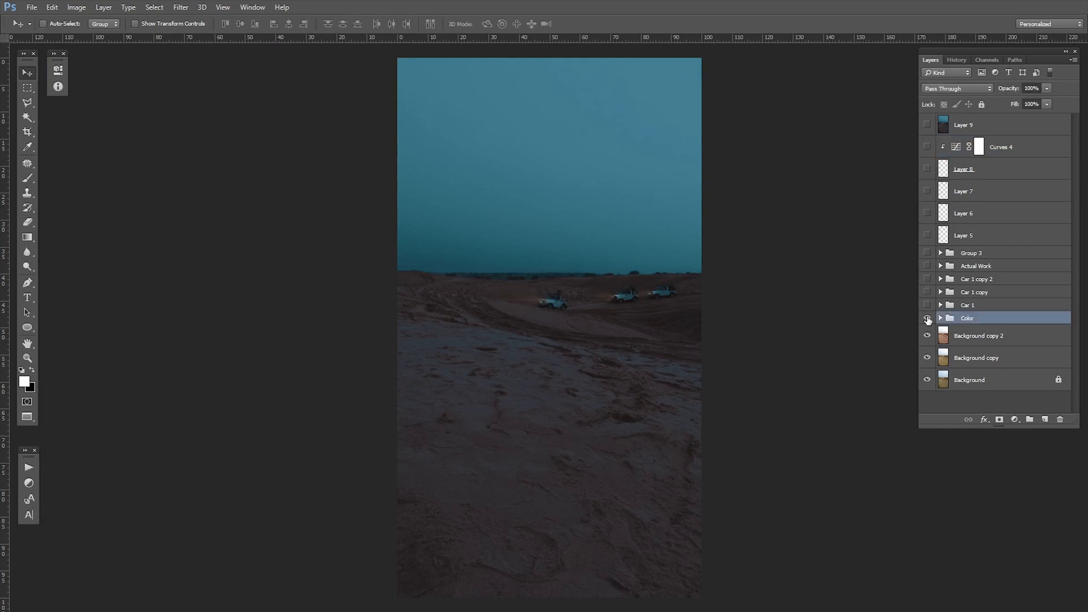
alt+click(928, 380)
click(981, 382)
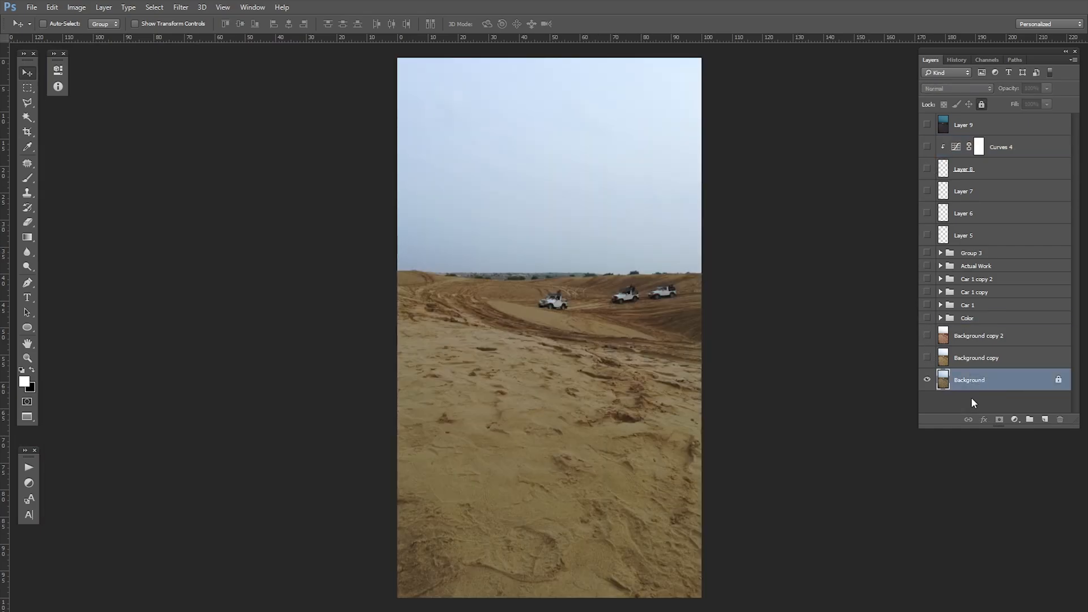
drag(927, 365, 927, 125)
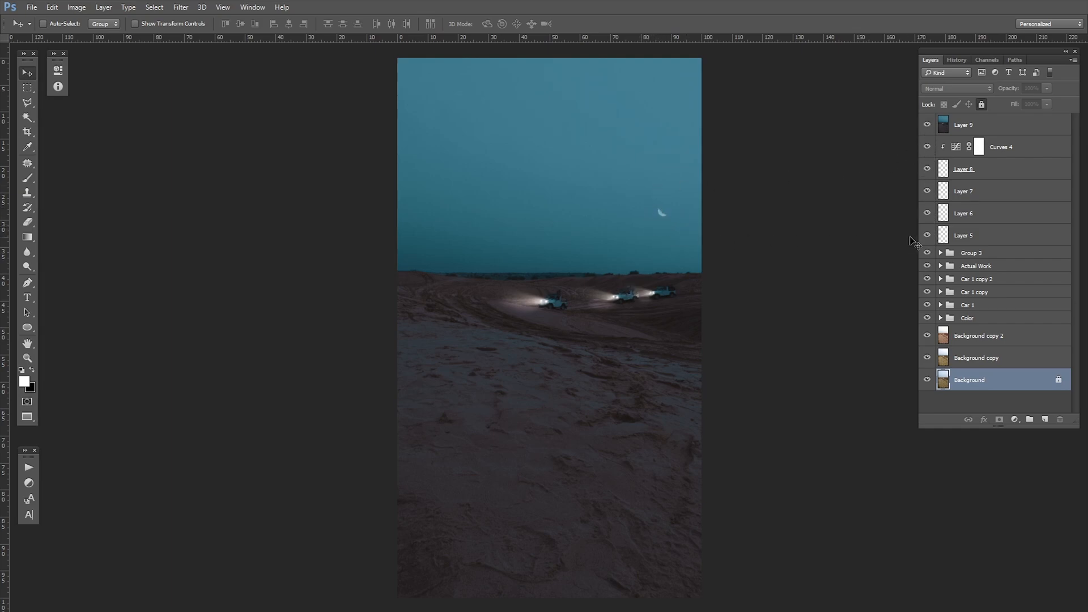
Hide the layers above the original photo, show Background copy and Background copy 2 again, and turn on the Color group
drag(928, 124, 926, 359)
click(988, 402)
click(990, 364)
click(964, 338)
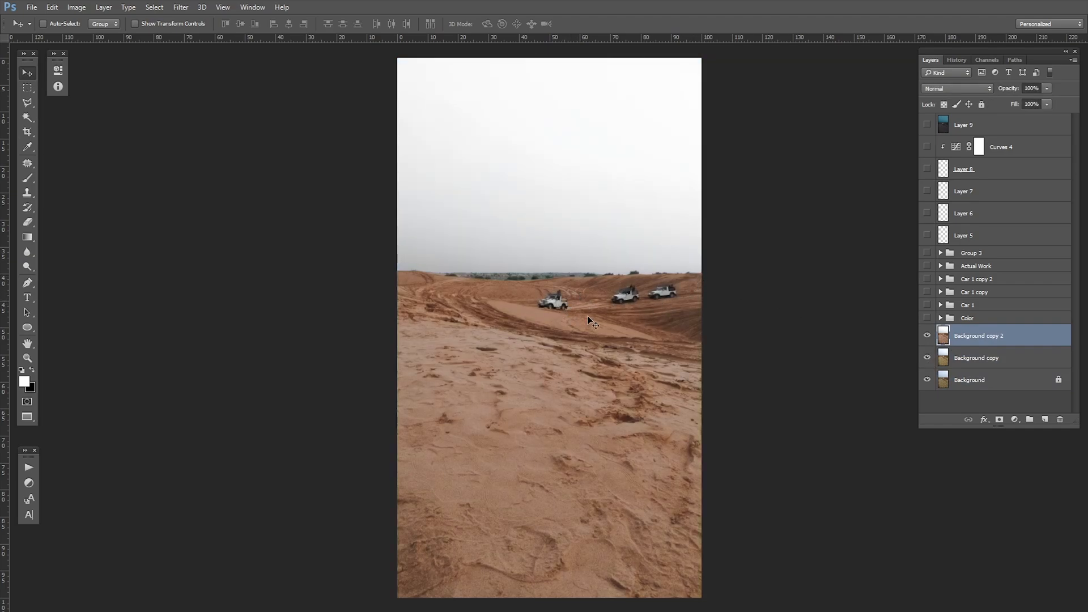
click(966, 319)
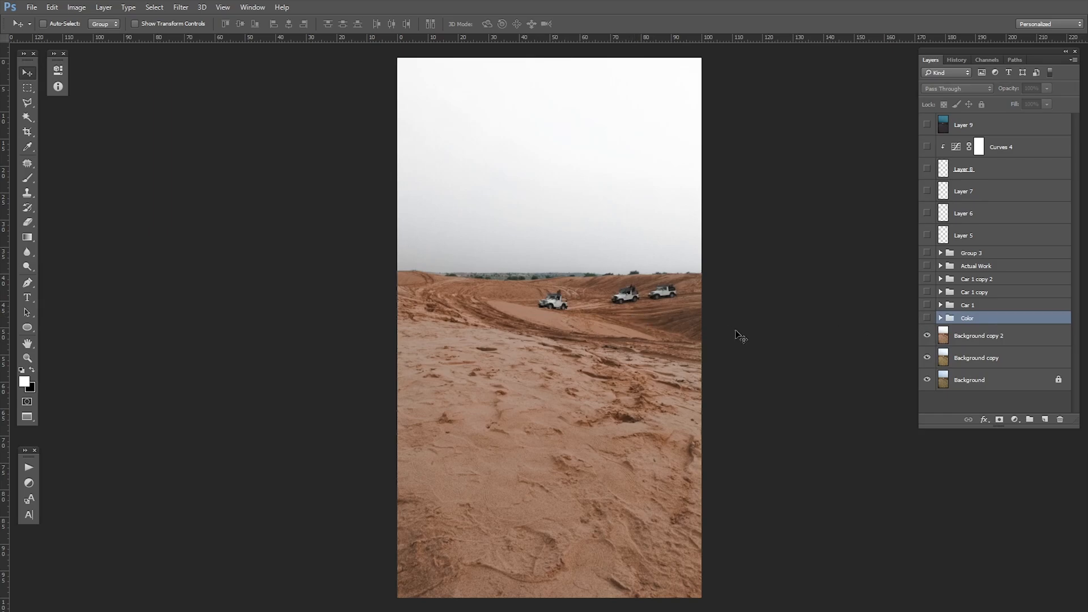
click(928, 318)
Turn on the headlight groups Car 1, Car 1 copy and Car 1 copy 2 over the graded image
click(968, 306)
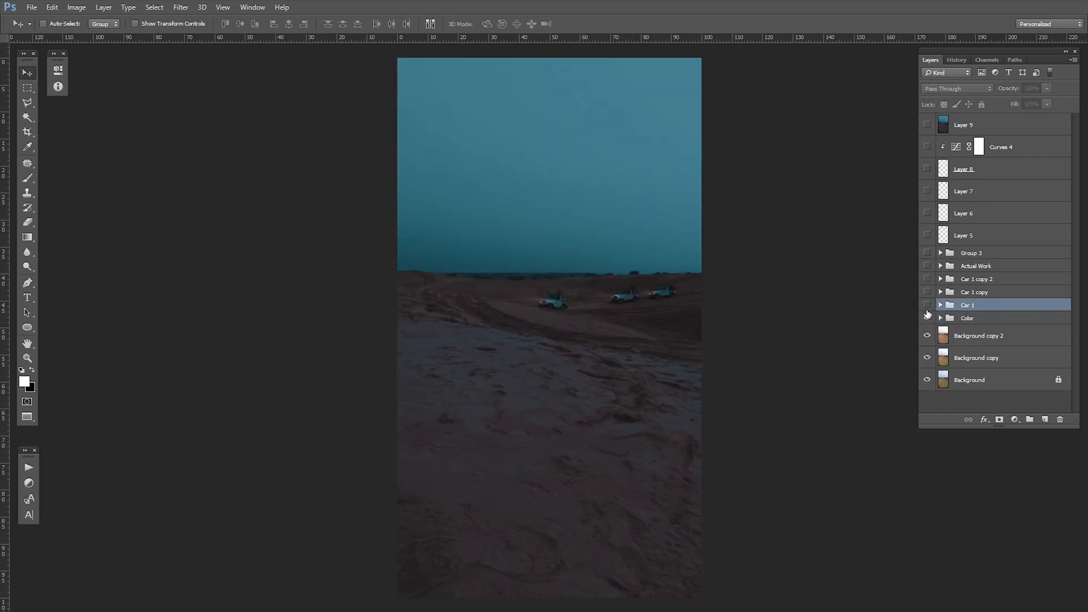
click(928, 306)
click(928, 292)
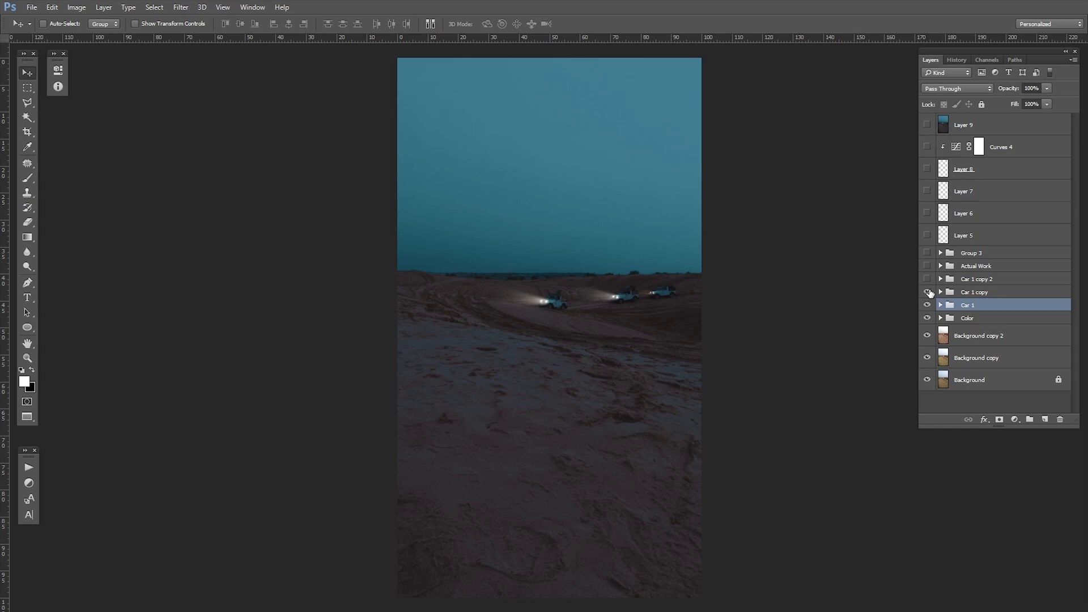
click(927, 279)
Turn the Actual Work group back on, checking the rim light on the jeeps up close
click(968, 267)
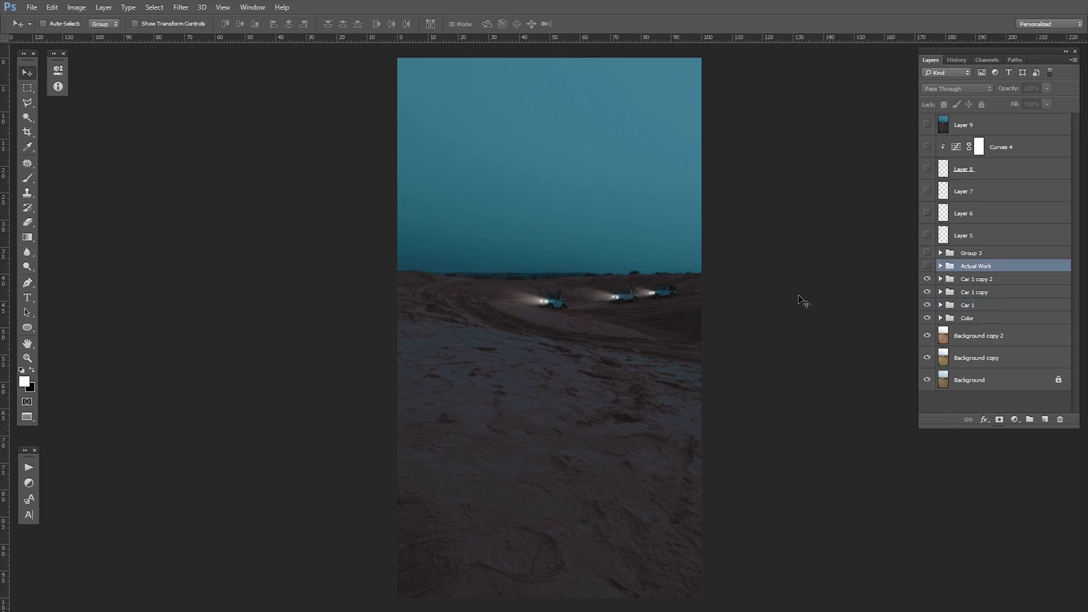
drag(625, 293, 657, 305)
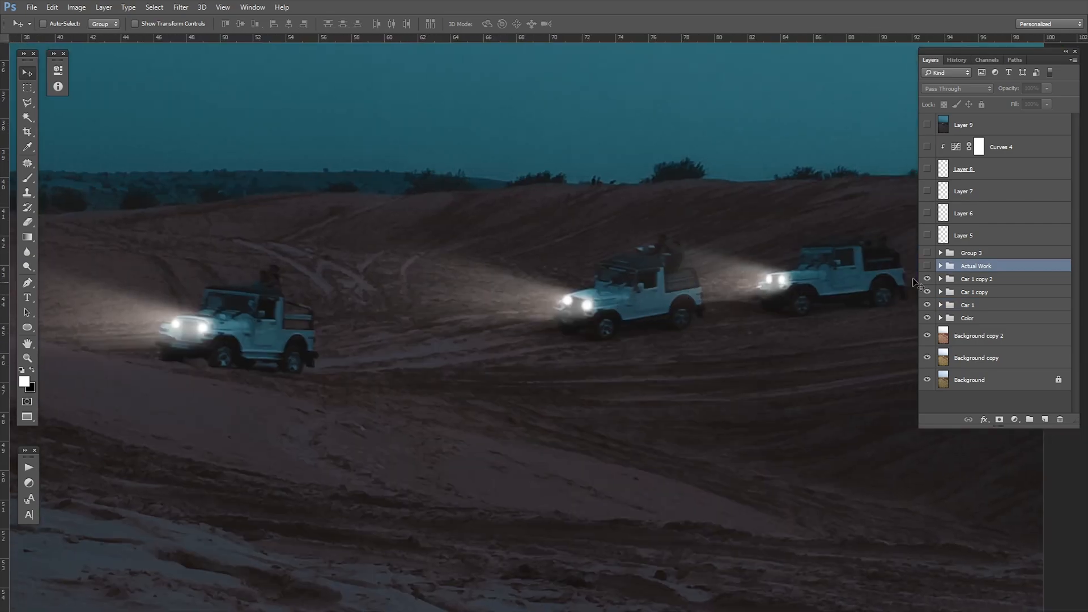
click(927, 266)
drag(733, 292, 705, 318)
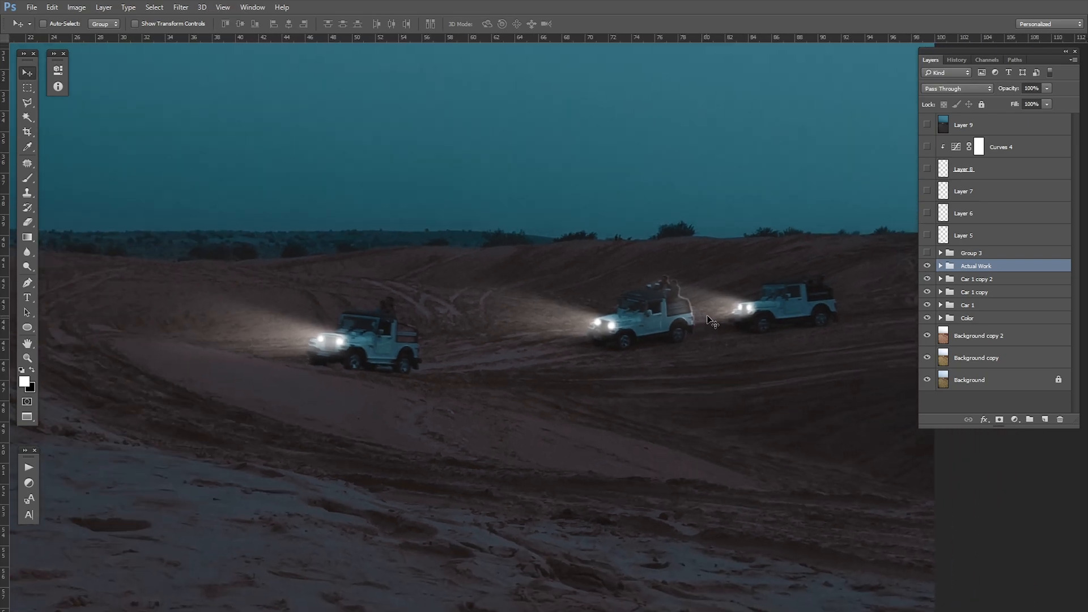
Restore the visibility of Layer 5, Layer 6 and Layer 7 in the full-image view
key(ctrl+0)
click(930, 235)
drag(930, 235, 927, 191)
Turn the Layer 8 moon and its clipped Curves 4 adjustment back on
click(989, 169)
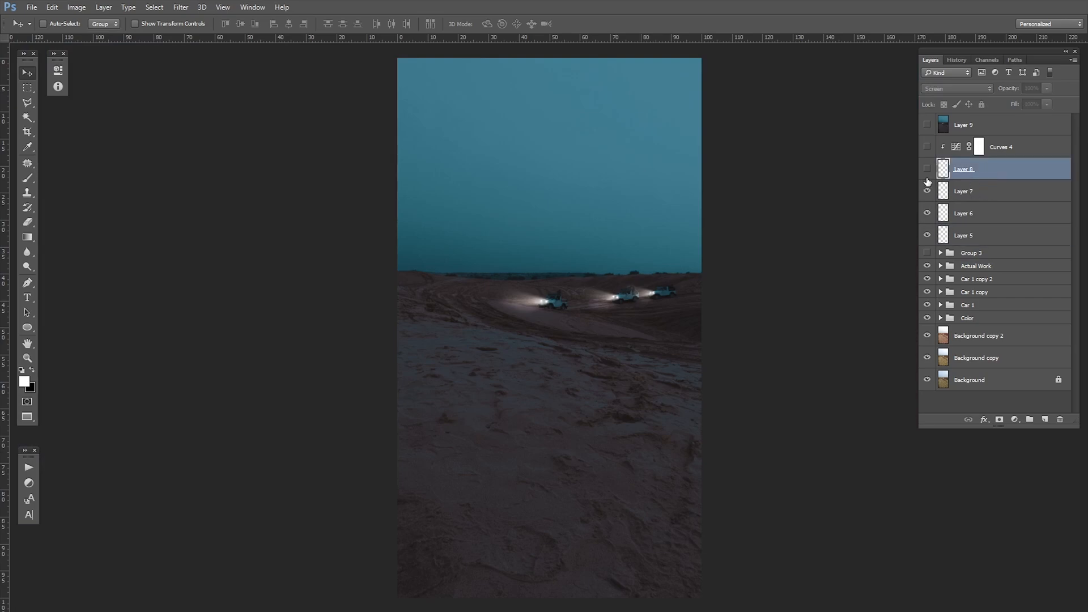
click(928, 169)
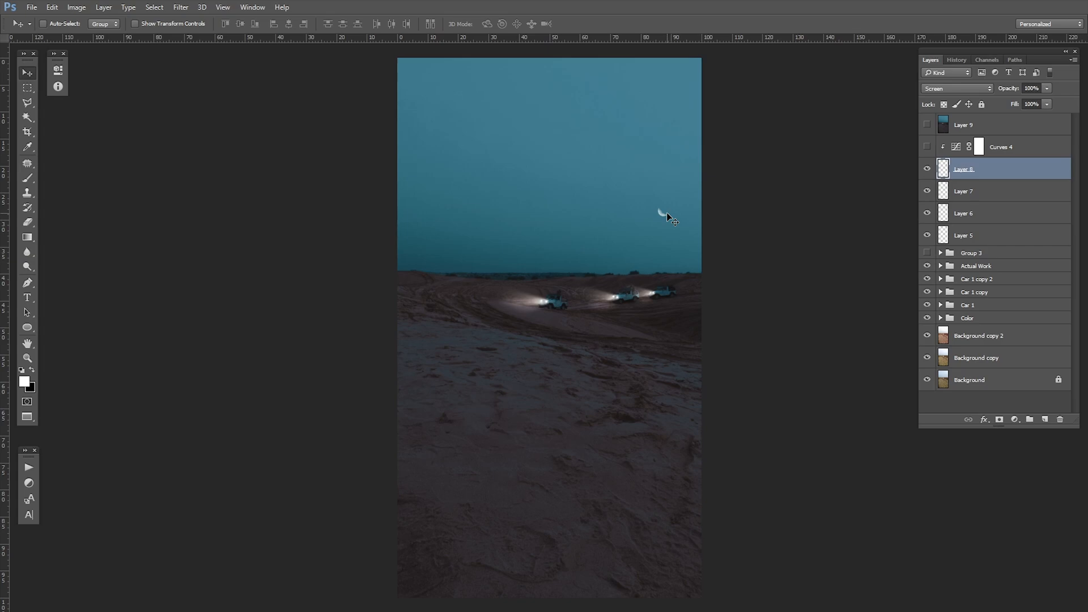
click(927, 147)
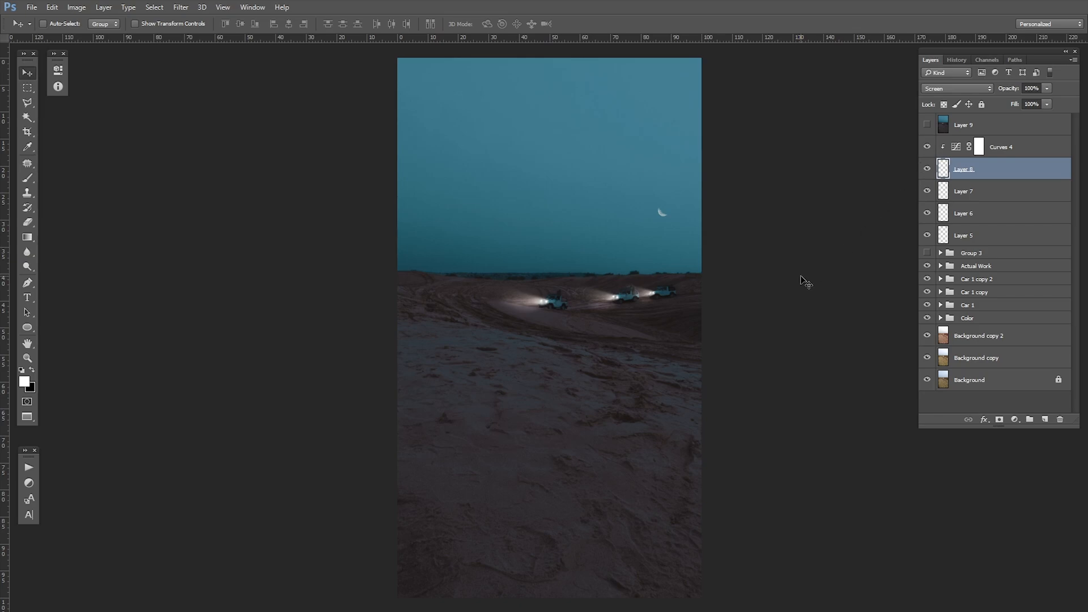